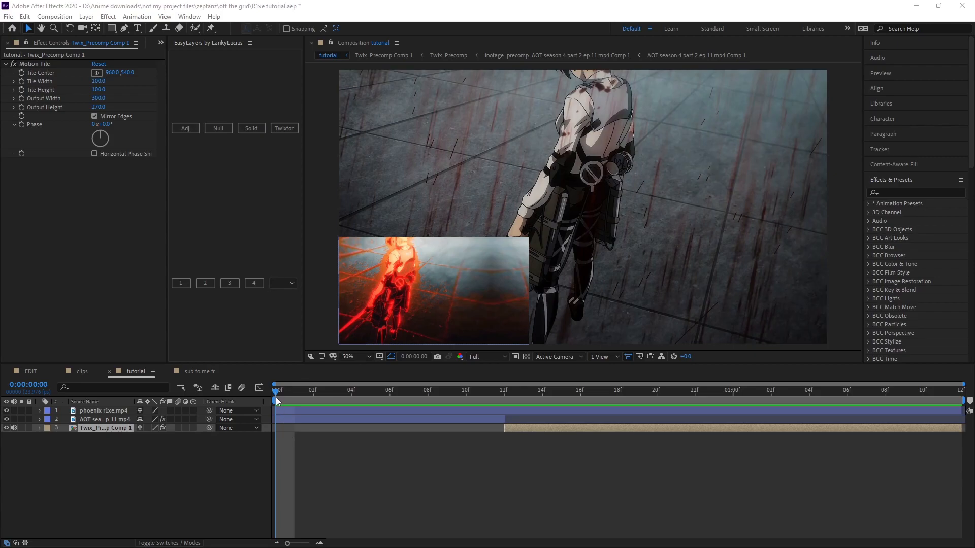
# Preview the tutorial composition and the finished "sub to me fr" composition to compare their effects
pyautogui.press('space')
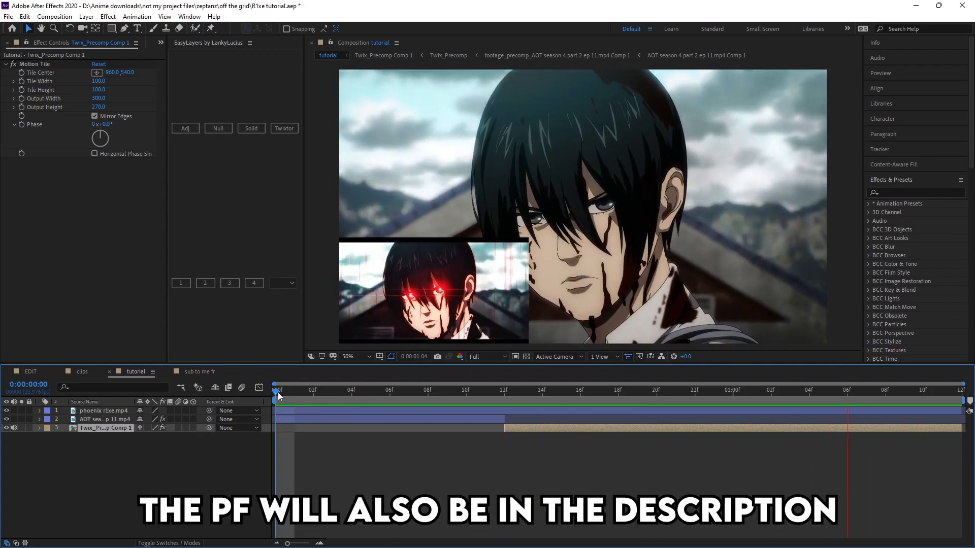
pyautogui.moveTo(285, 394)
pyautogui.mouseDown()
pyautogui.moveTo(464, 403)
pyautogui.moveTo(453, 410)
pyautogui.moveTo(542, 404)
pyautogui.moveTo(293, 397)
pyautogui.mouseUp()
pyautogui.click(201, 372)
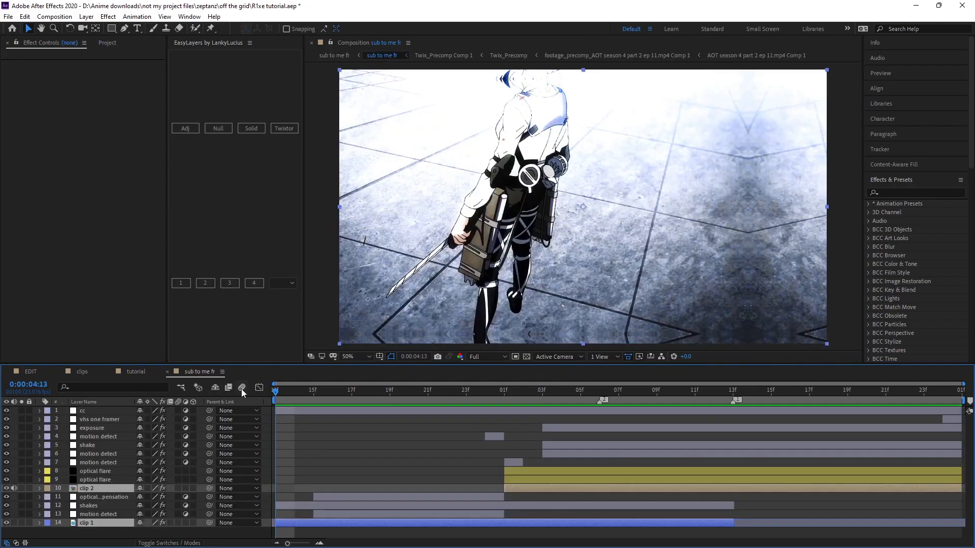
pyautogui.press('space')
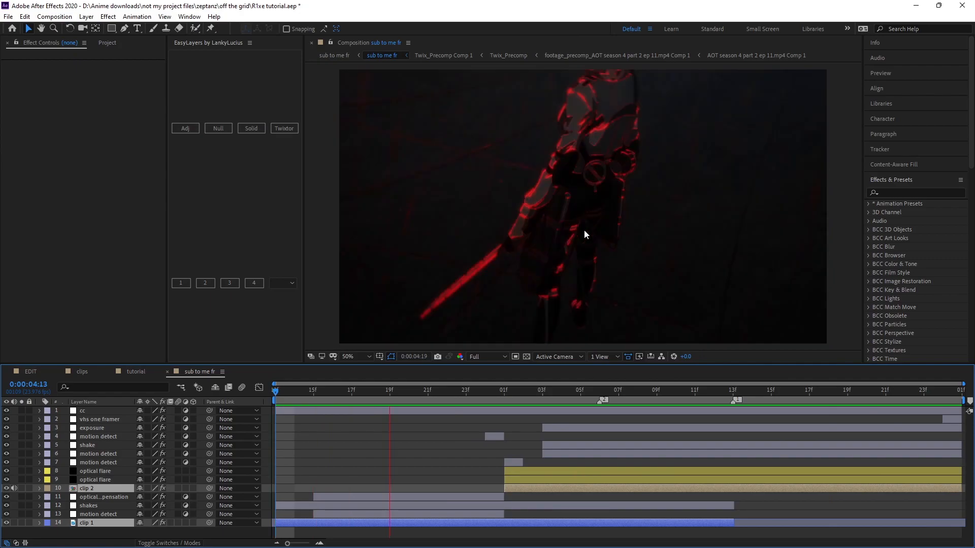
pyautogui.press('space')
# Return to the tutorial composition and add an adjustment layer directly above the first AOT clip
pyautogui.click(144, 372)
pyautogui.moveTo(461, 394); pyautogui.dragTo(277, 410)
pyautogui.click(305, 419)
pyautogui.click(86, 16)
pyautogui.moveTo(104, 28)
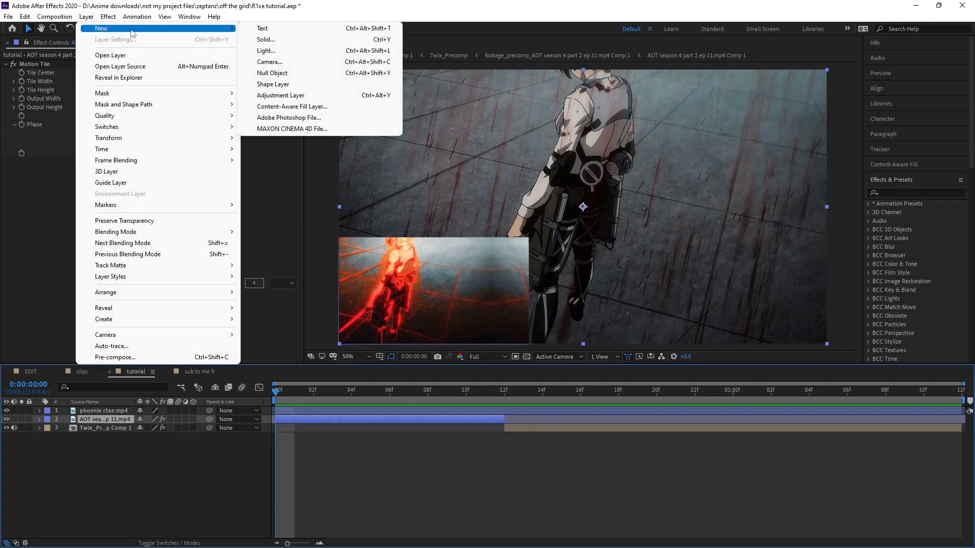
pyautogui.click(280, 96)
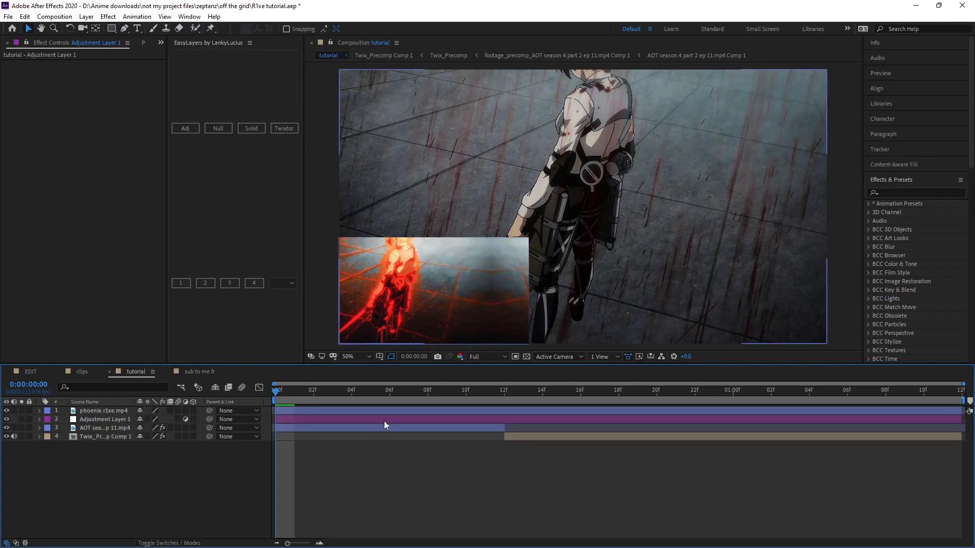
# Trim the adjustment layer to end at 12 frames with the first AOT clip, and return to the composition's start
pyautogui.moveTo(494, 396); pyautogui.dragTo(504, 416)
pyautogui.hotkey('alt', ']')
pyautogui.click(526, 423)
pyautogui.press('Home')
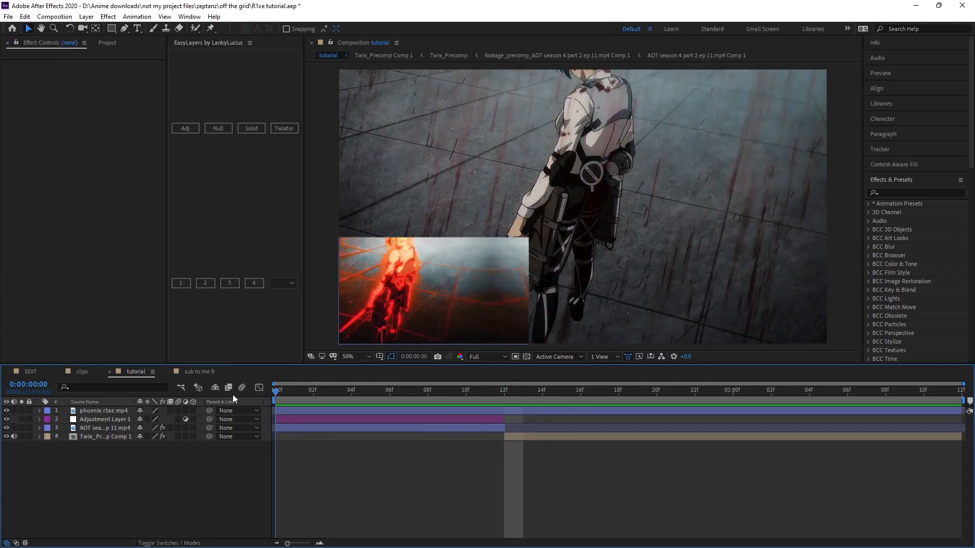
# Find the S_Flicker effect and apply it to the adjustment layer
pyautogui.click(909, 192)
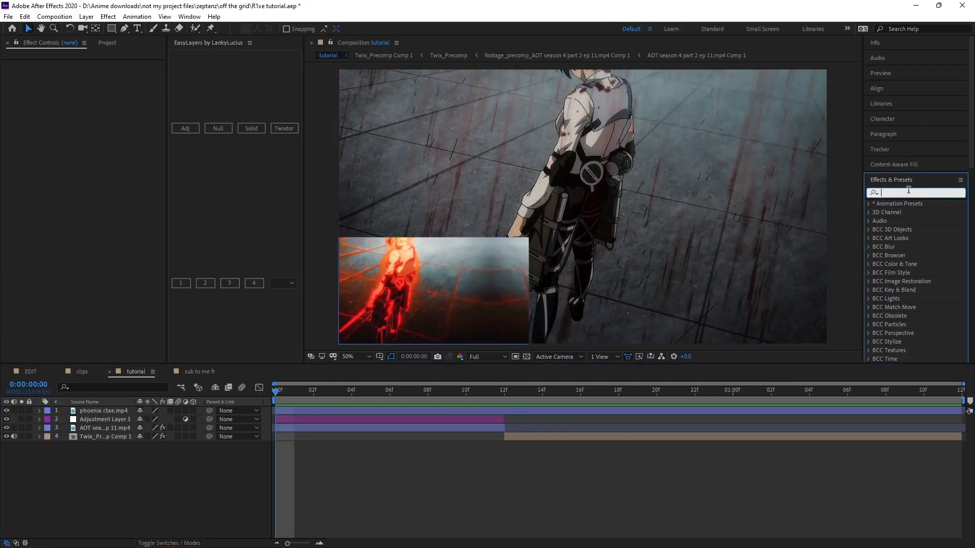
pyautogui.write('s')
pyautogui.write('_d')
pyautogui.press('BackSpace')
pyautogui.press('BackSpace')
pyautogui.press('BackSpace')
pyautogui.write('s_flicke')
pyautogui.moveTo(912, 213); pyautogui.dragTo(285, 421)
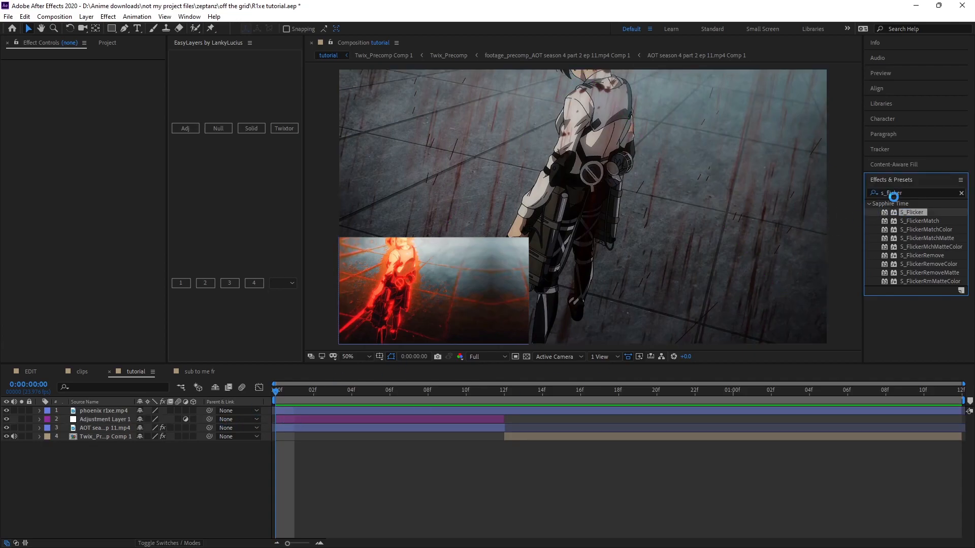
# Find the S_DissolveShake effect and apply it twice to the adjustment layer
pyautogui.moveTo(907, 192); pyautogui.dragTo(844, 195)
pyautogui.press('BackSpace')
pyautogui.write('s_diss')
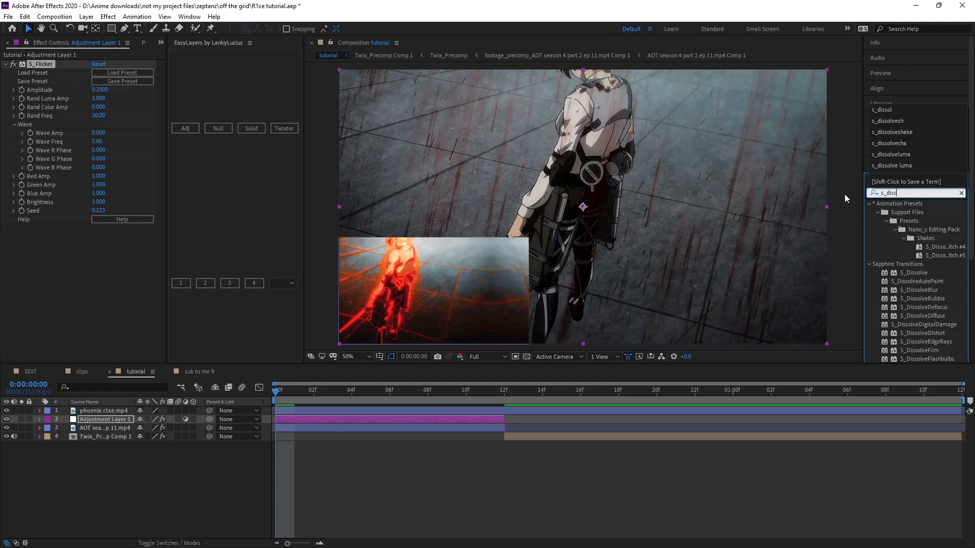
pyautogui.write('olves')
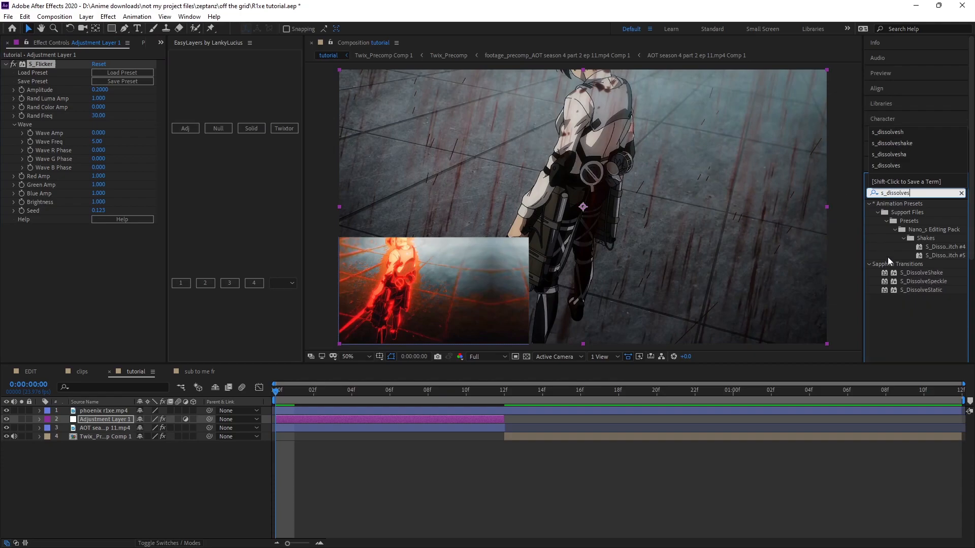
pyautogui.moveTo(913, 274); pyautogui.dragTo(355, 420)
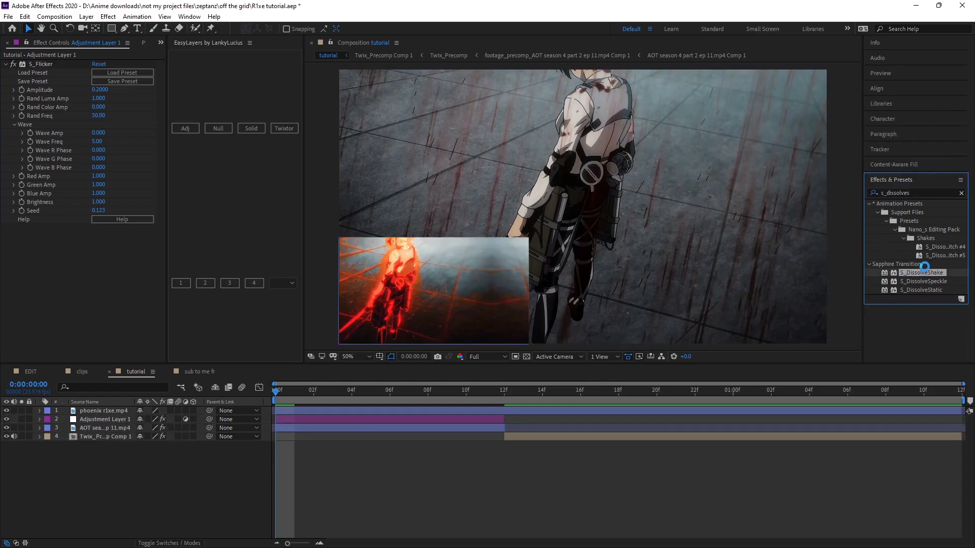
pyautogui.moveTo(920, 273); pyautogui.dragTo(373, 419)
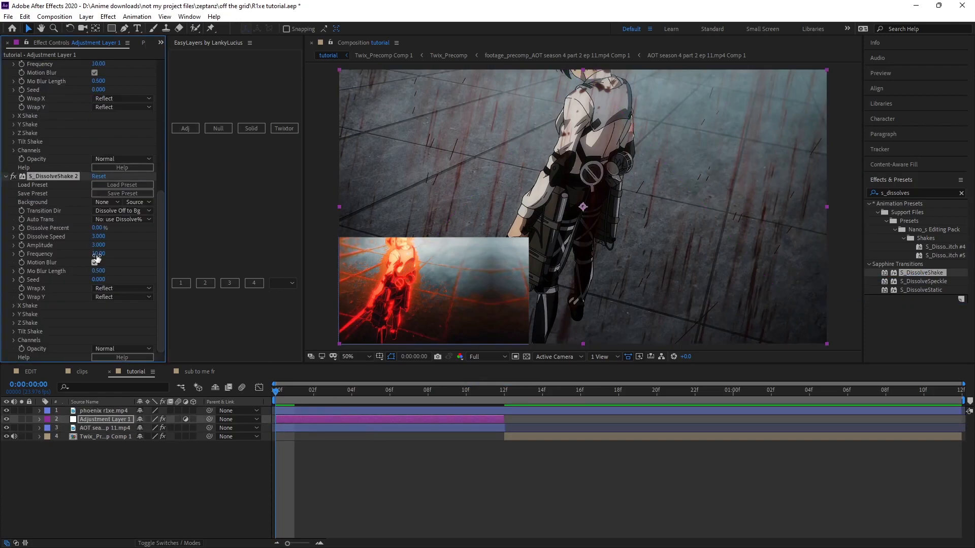
# Add a second S_Flicker effect to the adjustment layer after the two S_DissolveShake effects
pyautogui.click(922, 193)
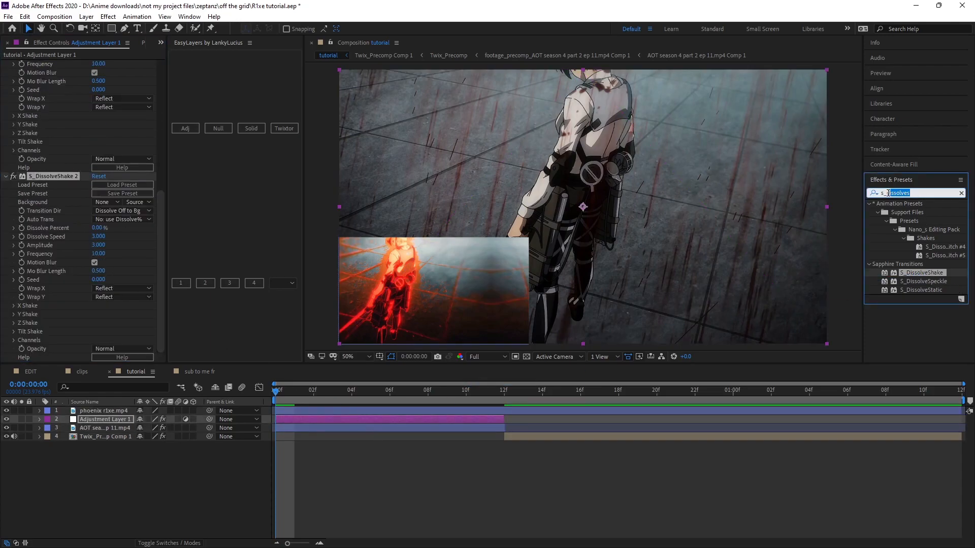
pyautogui.press('BackSpace')
pyautogui.press('BackSpace')
pyautogui.press('BackSpace')
pyautogui.press('BackSpace')
pyautogui.press('BackSpace')
pyautogui.press('BackSpace')
pyautogui.press('BackSpace')
pyautogui.press('BackSpace')
pyautogui.press('BackSpace')
pyautogui.press('BackSpace')
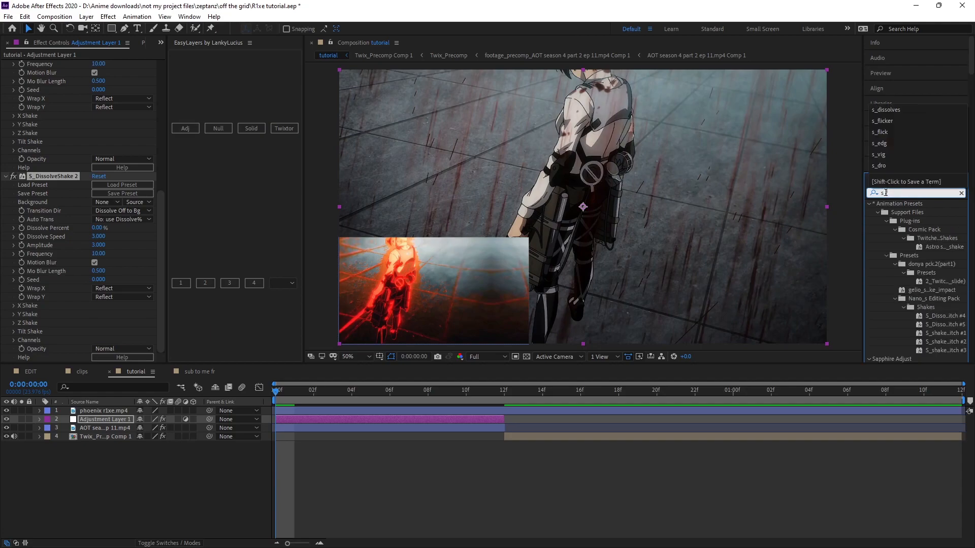
pyautogui.write('flicker')
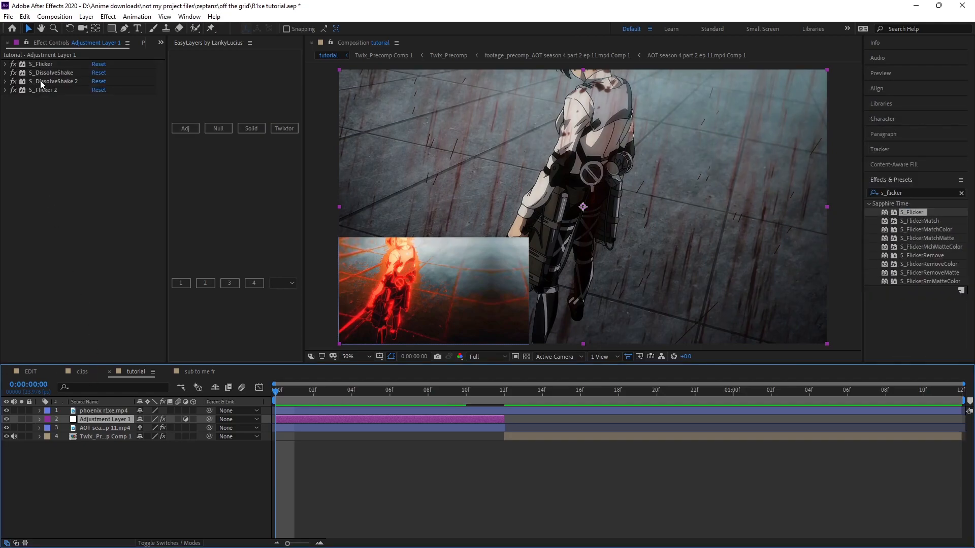
# Keyframe Dissolve Percent at 12% in the first S_DissolveShake effect at the start of the composition
pyautogui.click(49, 74)
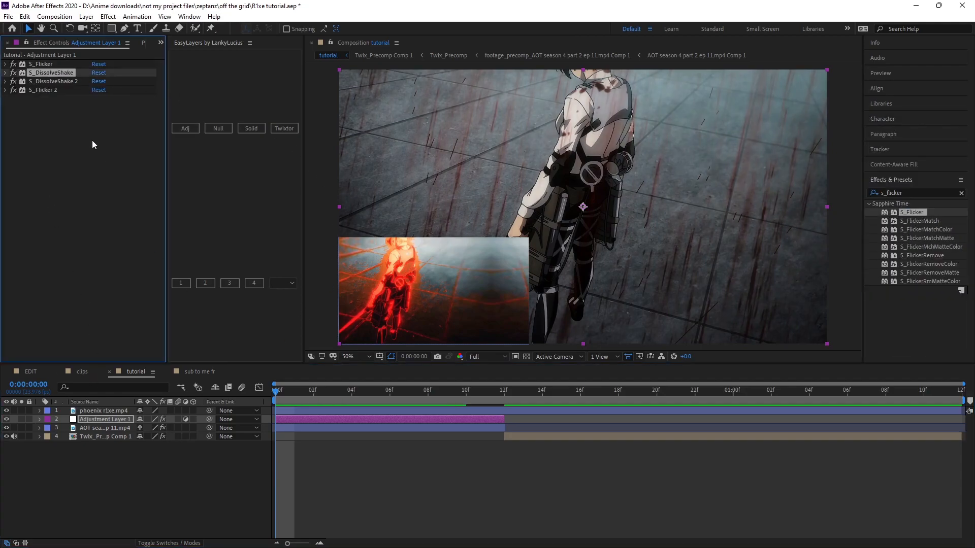
pyautogui.click(58, 81)
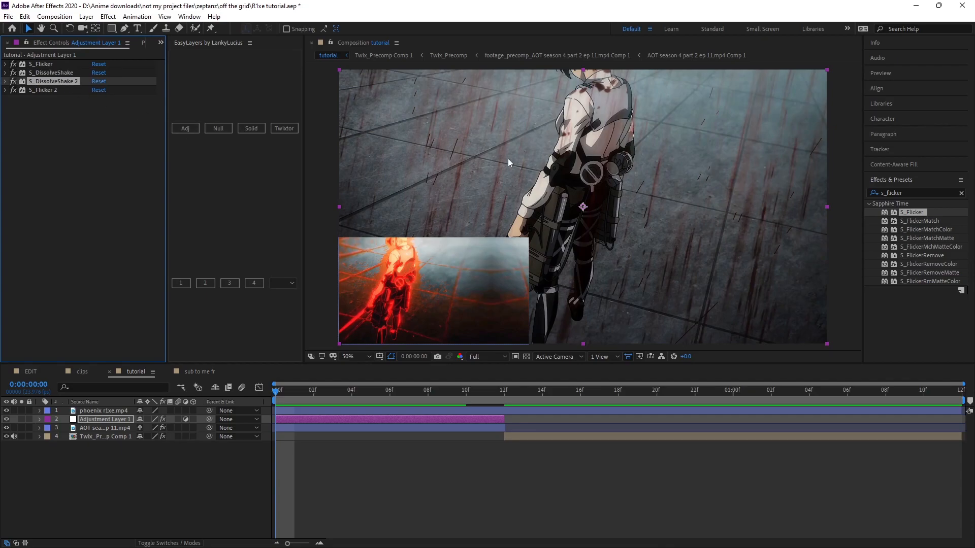
pyautogui.click(5, 72)
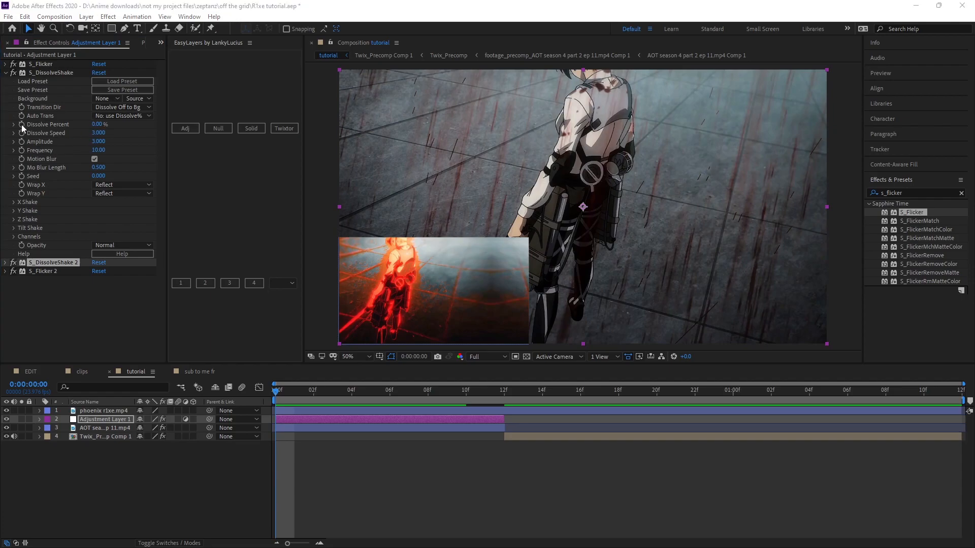
pyautogui.click(21, 127)
pyautogui.click(98, 125)
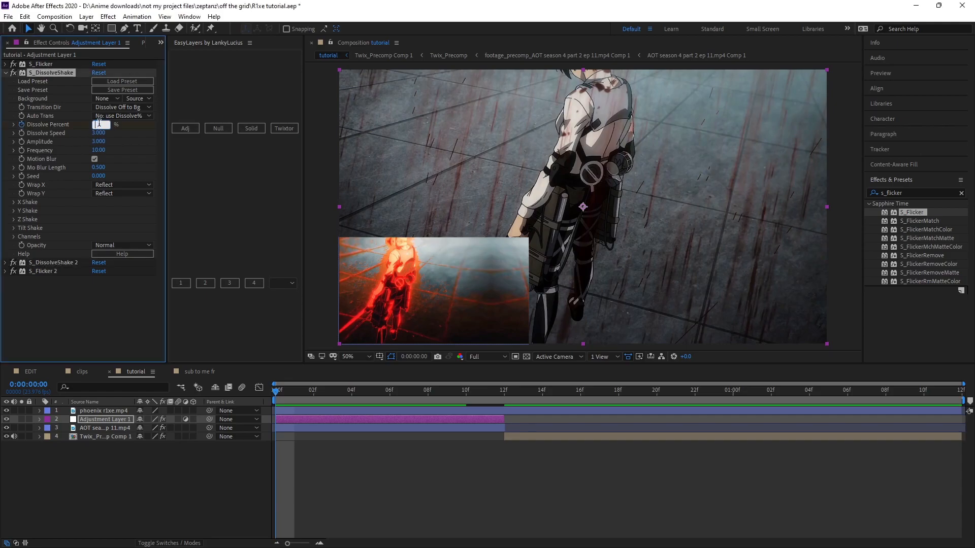
pyautogui.write('12')
pyautogui.press('Return')
# Keyframe the first S_DissolveShake's Amplitude at 3 and set its Frequency to 12
pyautogui.click(105, 134)
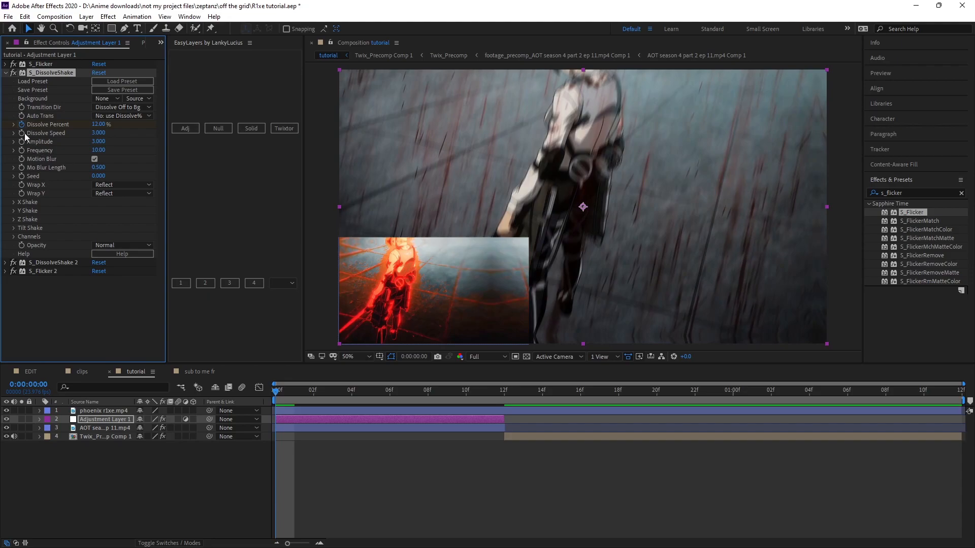
pyautogui.click(101, 142)
pyautogui.click(102, 150)
pyautogui.write('12')
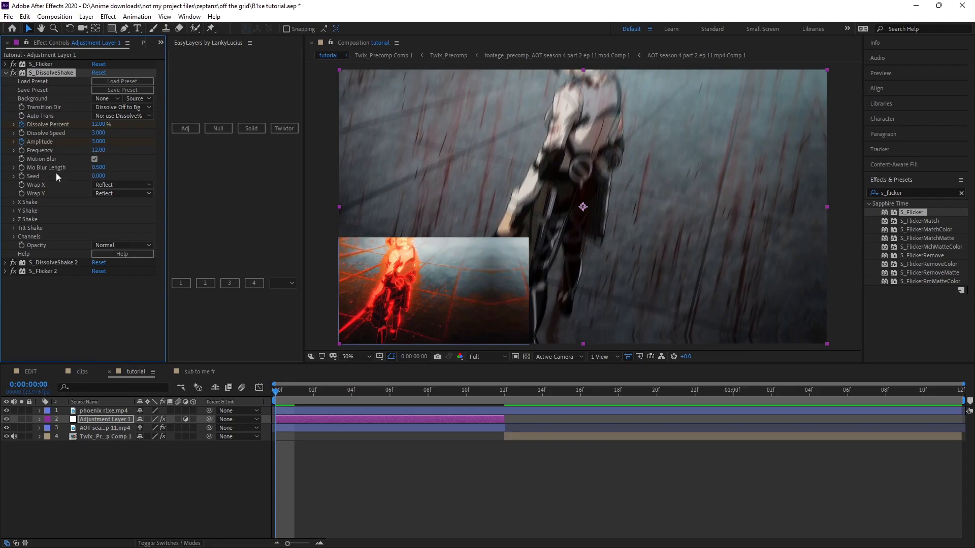
# In the first S_DissolveShake's X Shake, set X Rand Amp to 500 and X Wave Amp to 59, and change X Rand Freq
pyautogui.click(14, 202)
pyautogui.click(98, 210)
pyautogui.write('5')
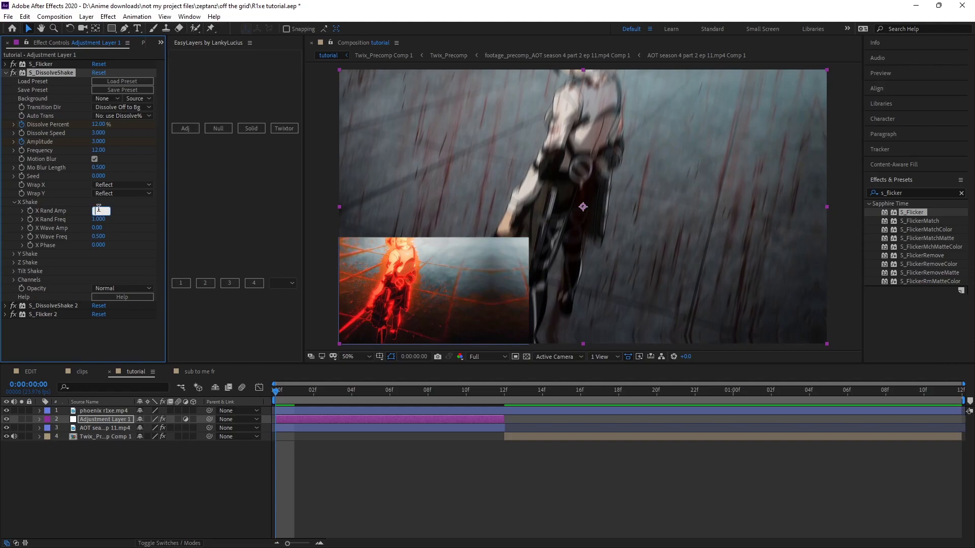
pyautogui.write('00')
pyautogui.press('Return')
pyautogui.click(103, 219)
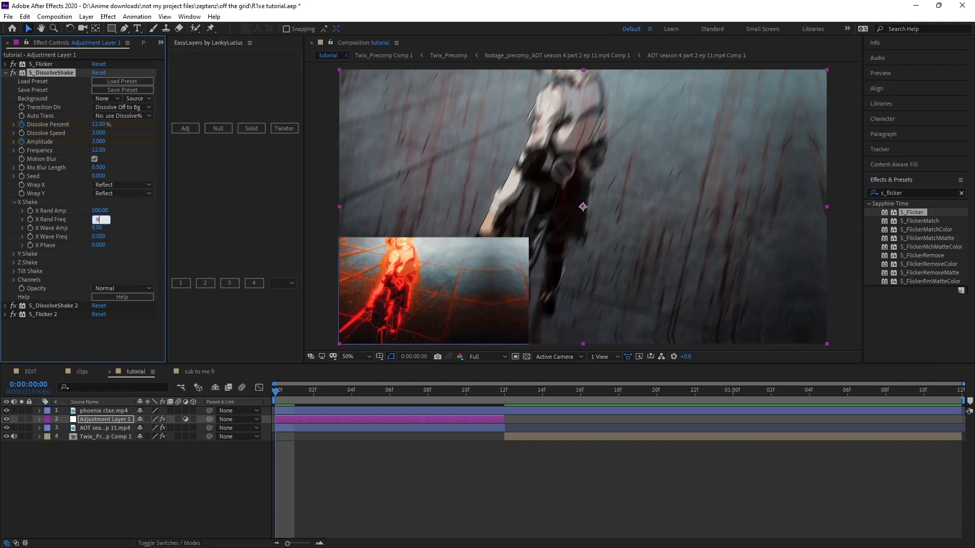
pyautogui.press('Return')
pyautogui.click(97, 228)
pyautogui.write('59')
pyautogui.press('Return')
pyautogui.click(14, 202)
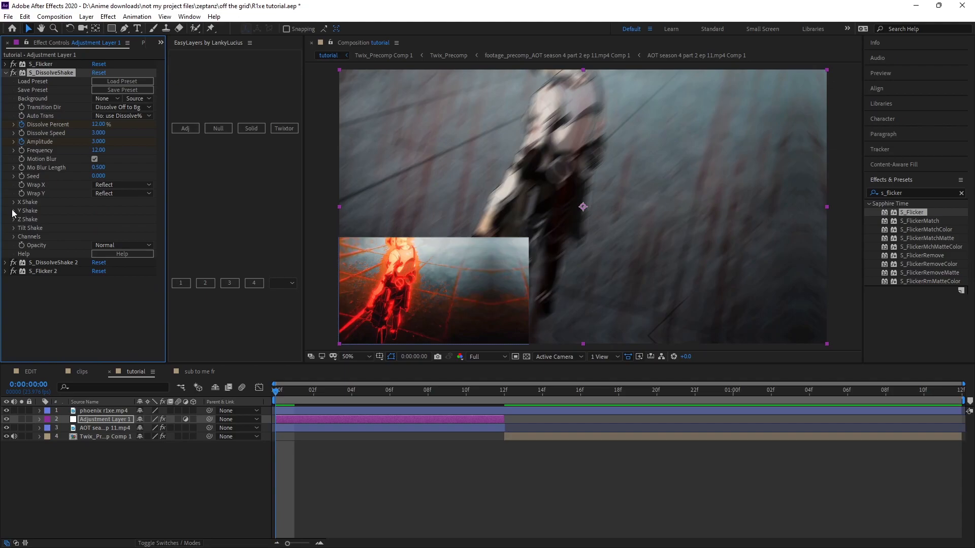
# In the first S_DissolveShake's Y Shake, set Y Rand Amp to 610, Y Rand Freq to 0.8 and Y Wave Amp to 59
pyautogui.click(14, 211)
pyautogui.click(100, 220)
pyautogui.write('610')
pyautogui.press('Return')
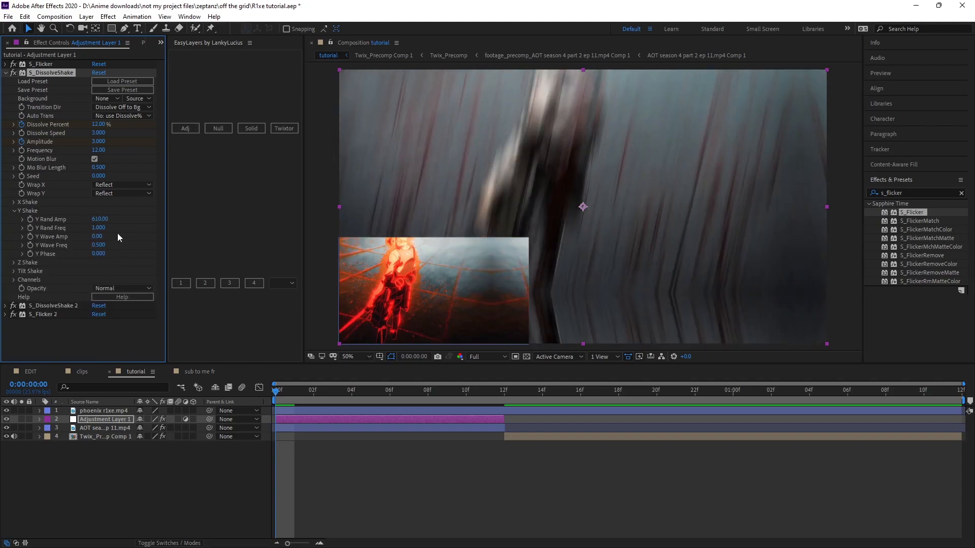
pyautogui.click(100, 228)
pyautogui.write('.8')
pyautogui.press('Return')
pyautogui.click(100, 236)
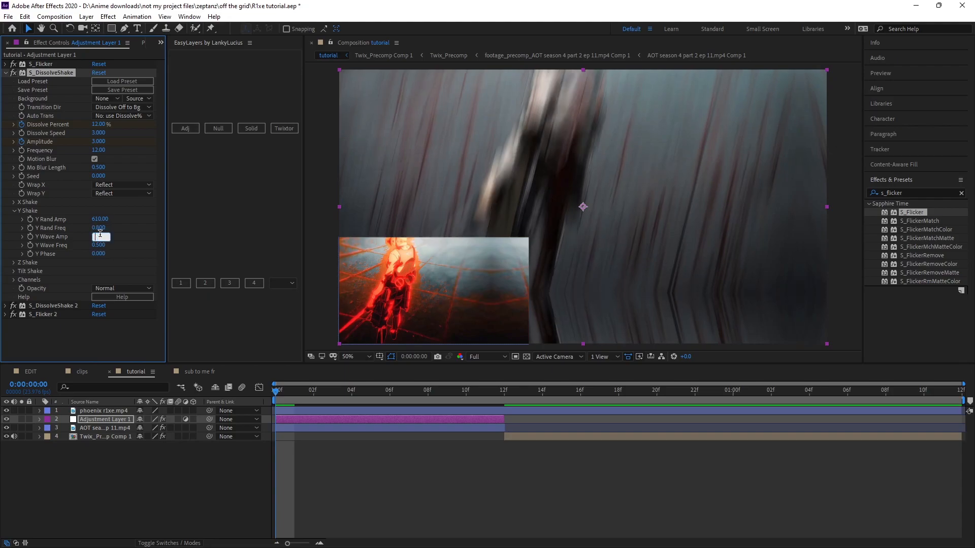
pyautogui.write('59')
pyautogui.press('Return')
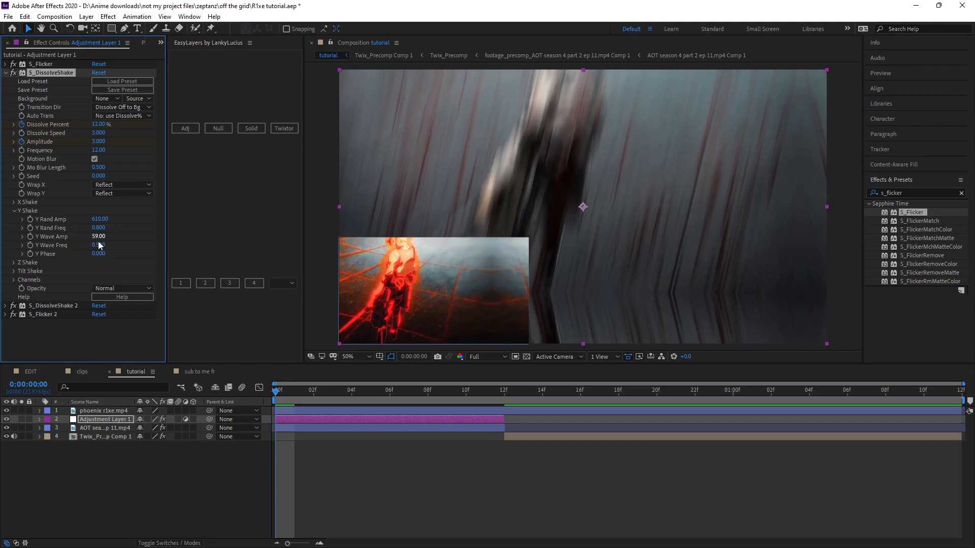
pyautogui.click(14, 211)
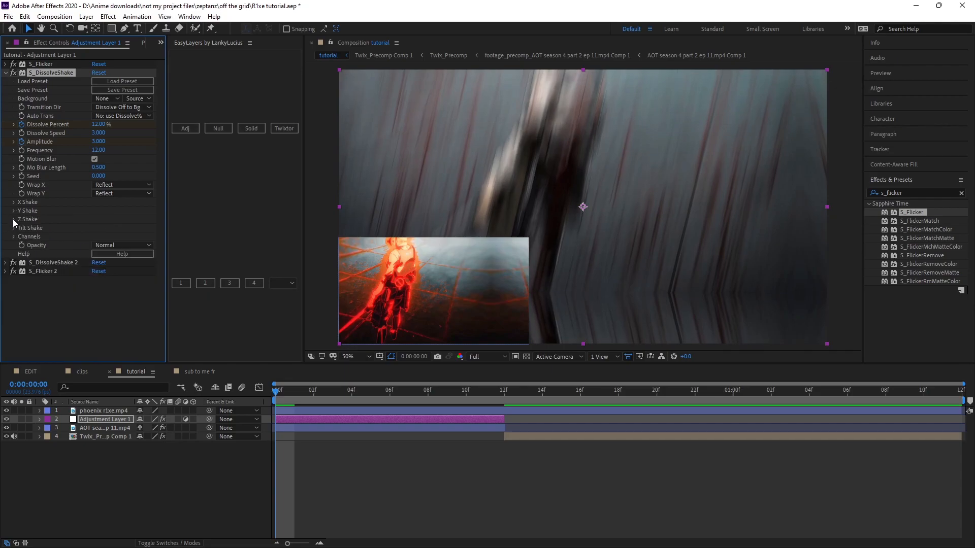
# In the first S_DissolveShake's Z Shake, set Z Rand Amp to 700 and Z Rand Freq to 0.8
pyautogui.click(14, 221)
pyautogui.click(99, 228)
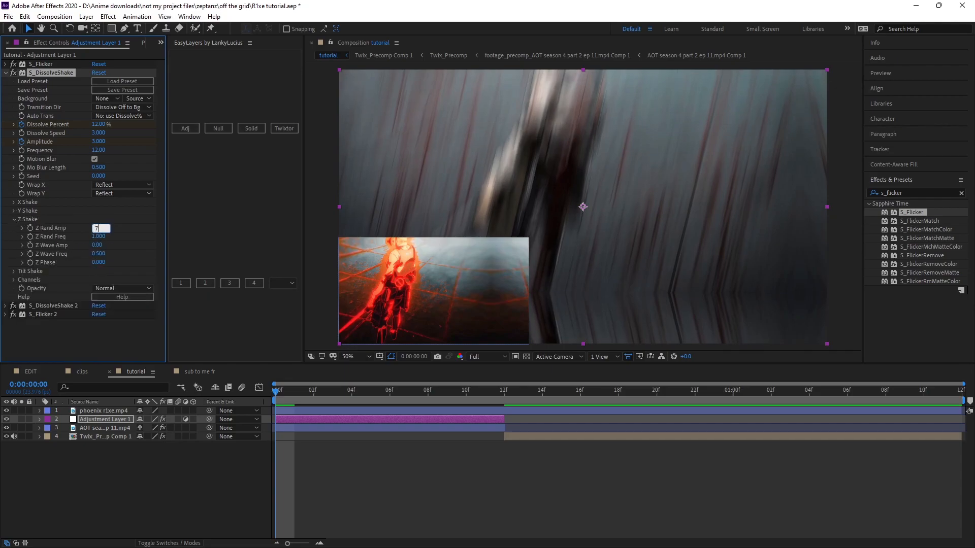
pyautogui.write('700')
pyautogui.press('Return')
pyautogui.click(101, 237)
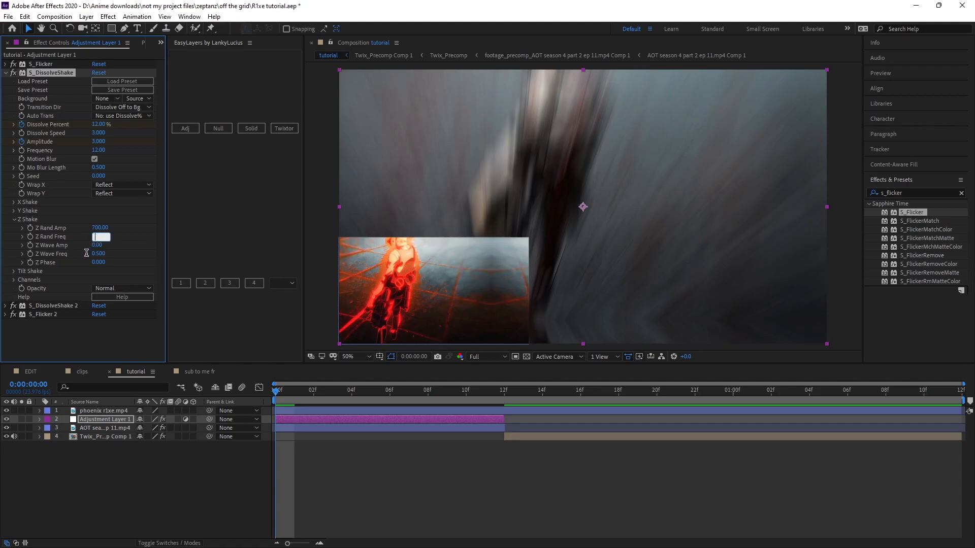
pyautogui.write('.8')
pyautogui.press('Return')
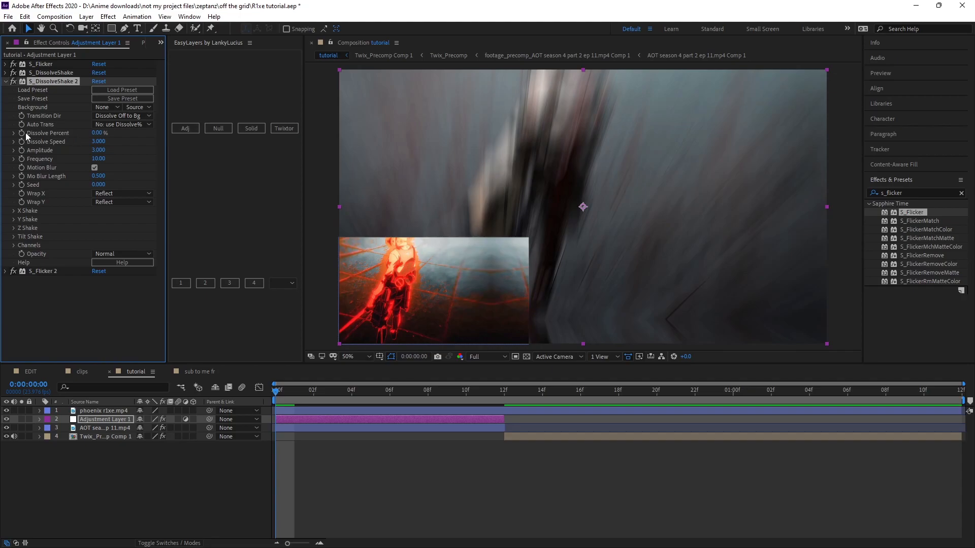
# In S_DissolveShake 2, keyframe Dissolve Percent at 1% and Amplitude at 0, and set Mo Blur Length to 0.1
pyautogui.click(95, 133)
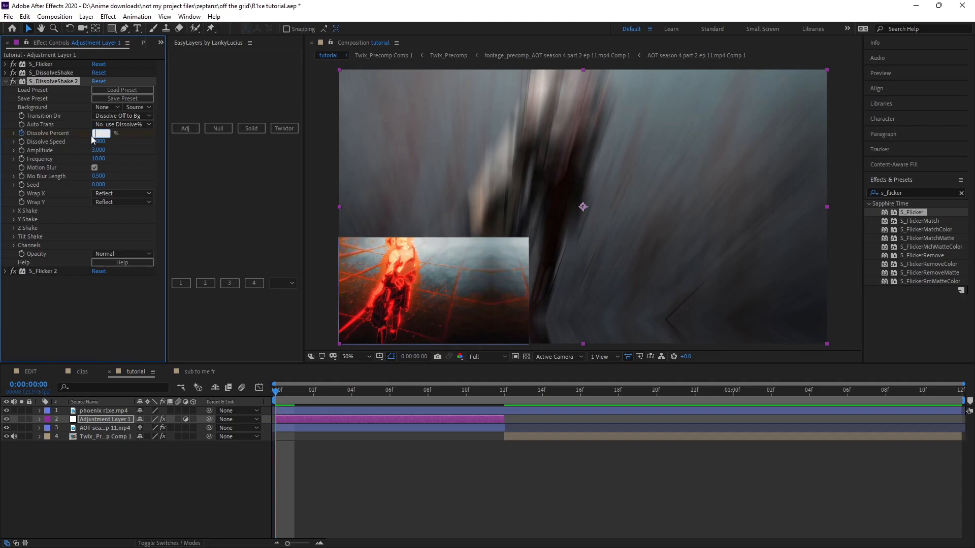
pyautogui.write('1')
pyautogui.press('Return')
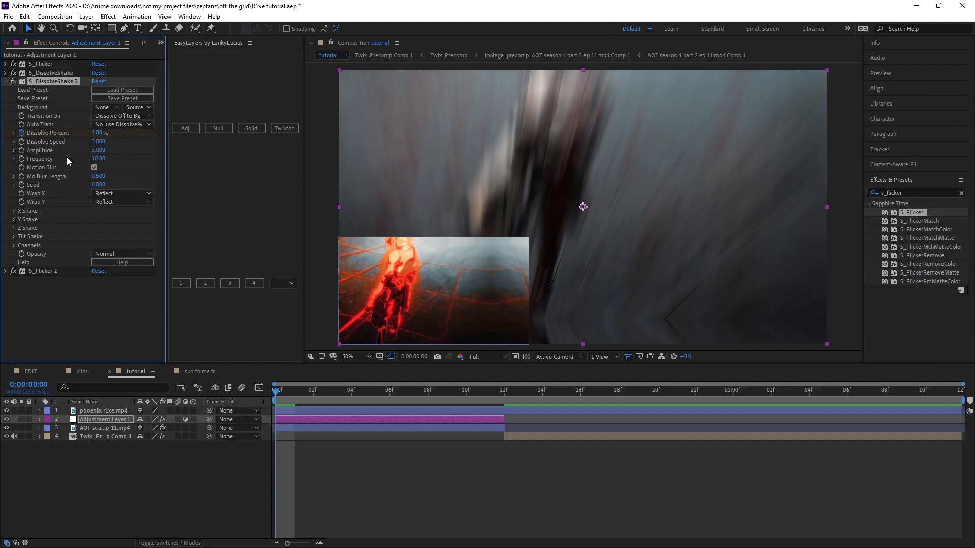
pyautogui.click(101, 150)
pyautogui.write('0')
pyautogui.press('Return')
pyautogui.click(98, 176)
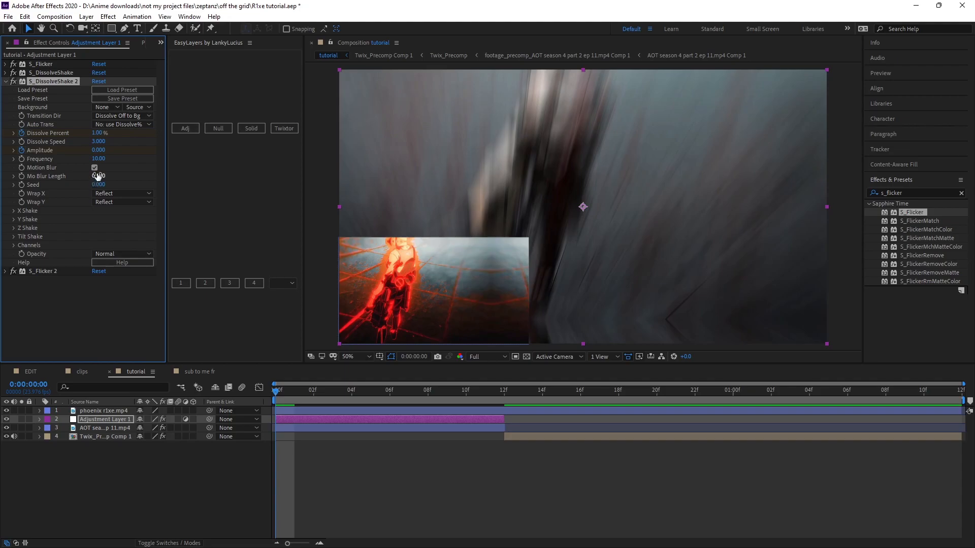
pyautogui.write('.1')
pyautogui.press('Return')
# Set X Rand Amp to 60 in the X Shake settings of S_DissolveShake 2
pyautogui.click(14, 211)
pyautogui.click(98, 220)
pyautogui.write('60')
pyautogui.press('Return')
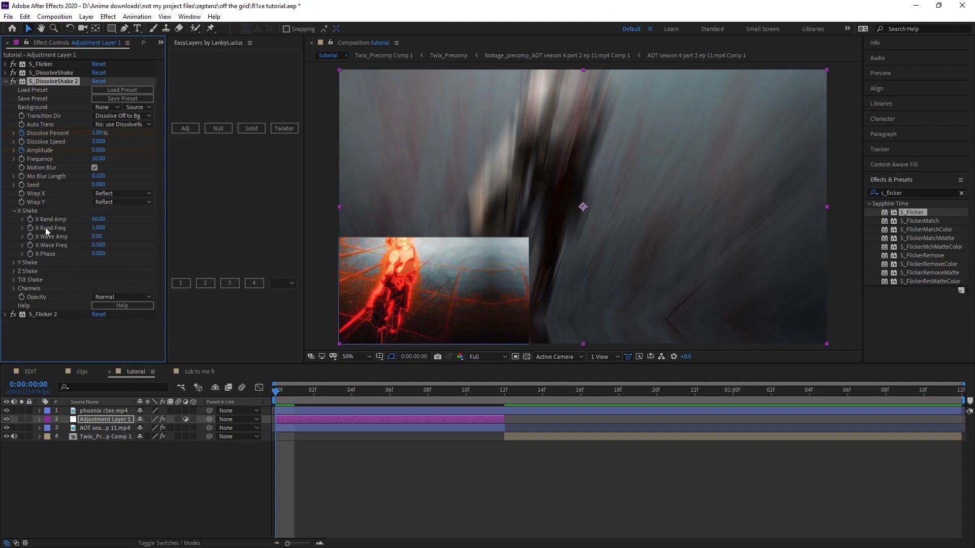
# Set Y Rand Amp to 200 in the Y Shake settings of S_DissolveShake 2
pyautogui.click(14, 211)
pyautogui.click(14, 219)
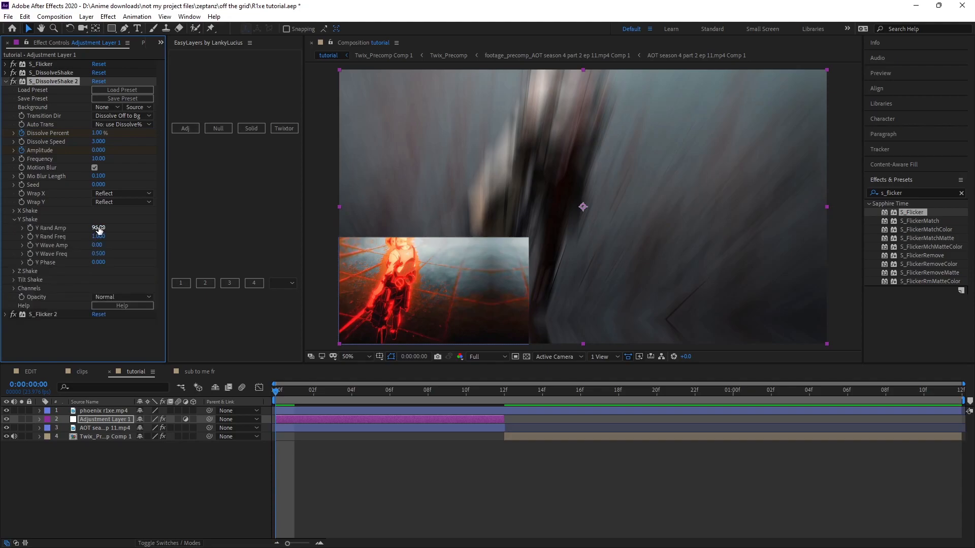
pyautogui.click(99, 228)
pyautogui.write('200')
pyautogui.press('Return')
pyautogui.click(14, 219)
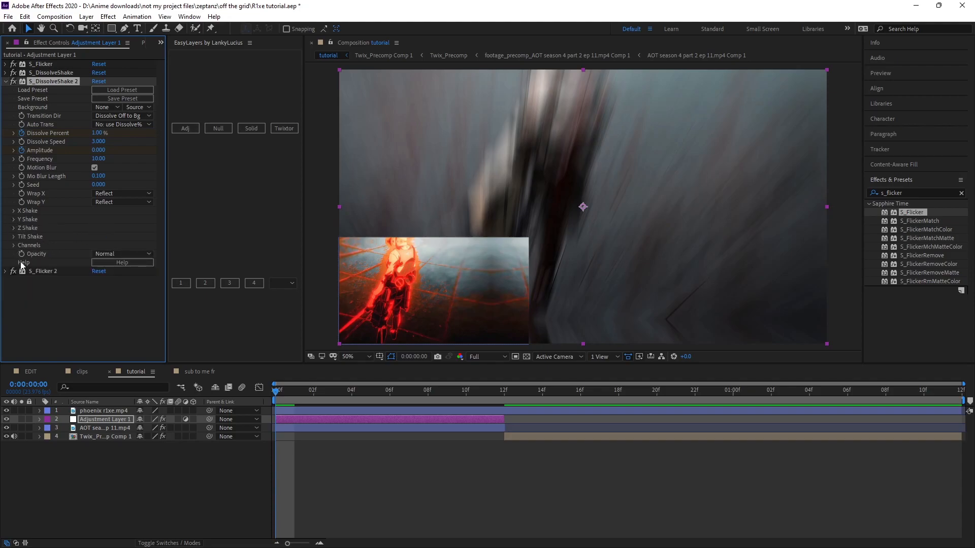
# Set Tilt Rand Amp to 50 in the Tilt Shake settings of S_DissolveShake 2
pyautogui.click(14, 237)
pyautogui.click(95, 245)
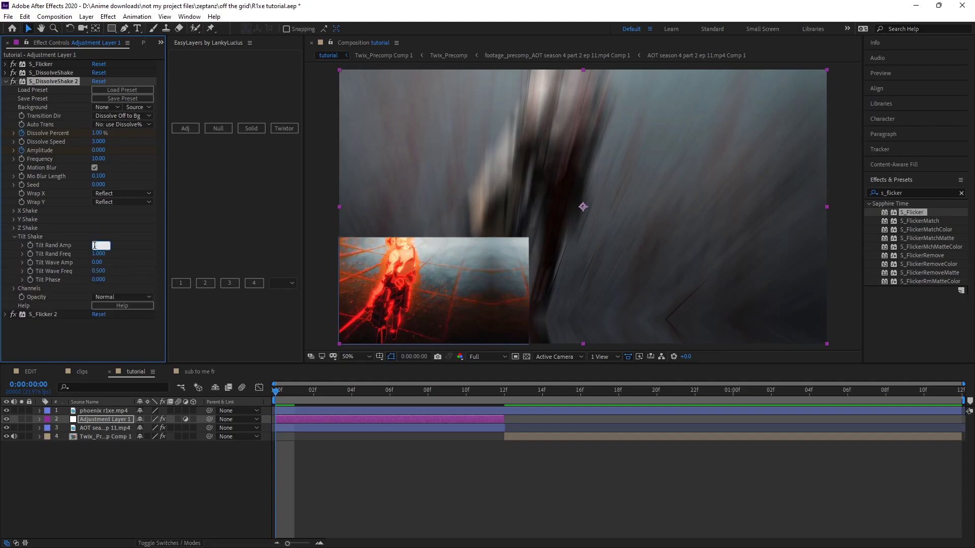
pyautogui.write('50')
pyautogui.press('Return')
pyautogui.click(14, 237)
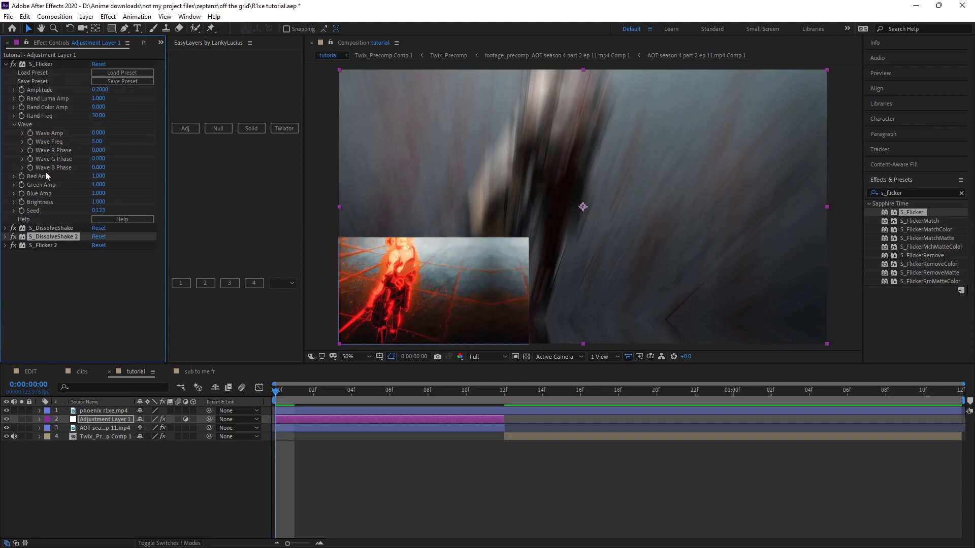
# In the first S_Flicker, keyframe Rand Luma Amp at 20 and Rand Freq at 34
pyautogui.click(99, 91)
pyautogui.click(44, 100)
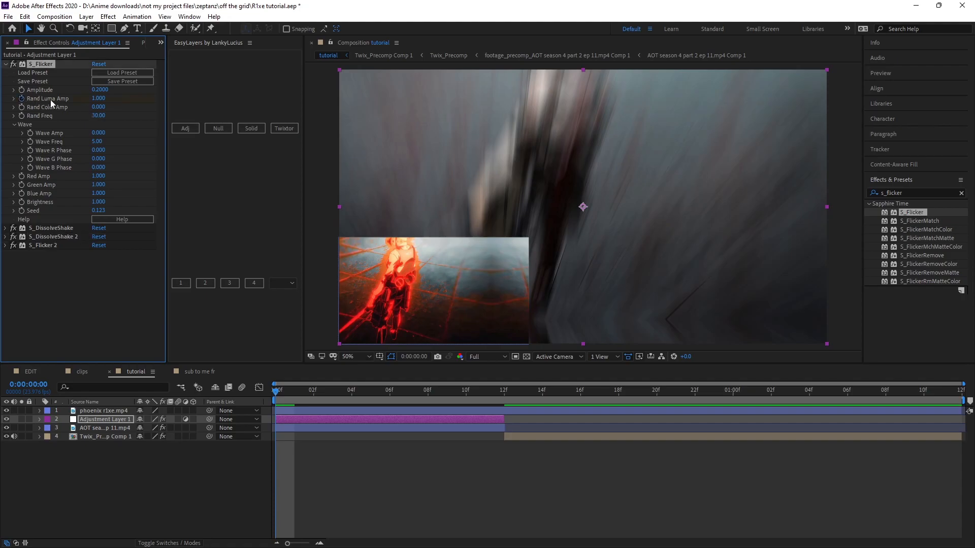
pyautogui.click(95, 99)
pyautogui.write('20')
pyautogui.press('Return')
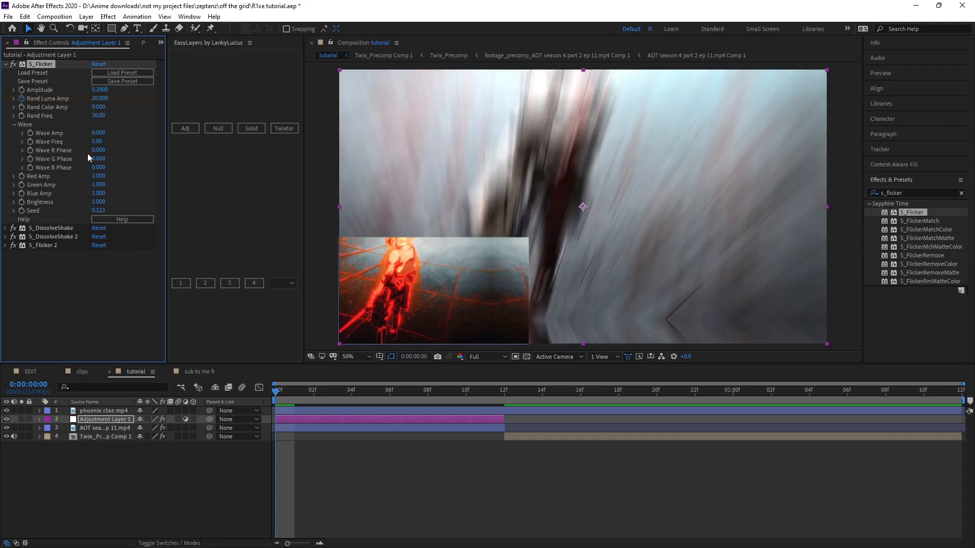
pyautogui.click(97, 116)
pyautogui.write('34')
pyautogui.press('Return')
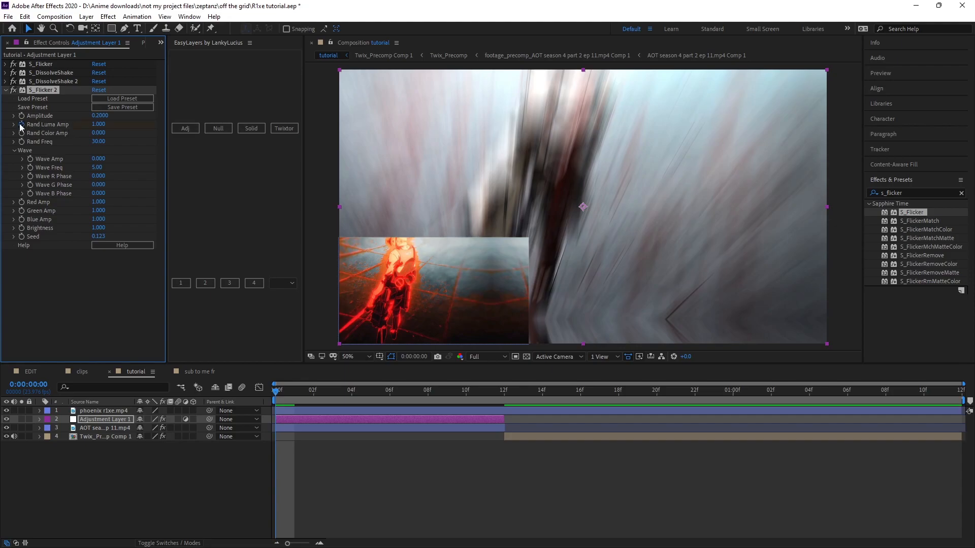
# In S_Flicker 2, keyframe Rand Luma Amp at 1 and Rand Freq at 36
pyautogui.click(99, 142)
pyautogui.write('3')
pyautogui.press('Return')
pyautogui.click(5, 90)
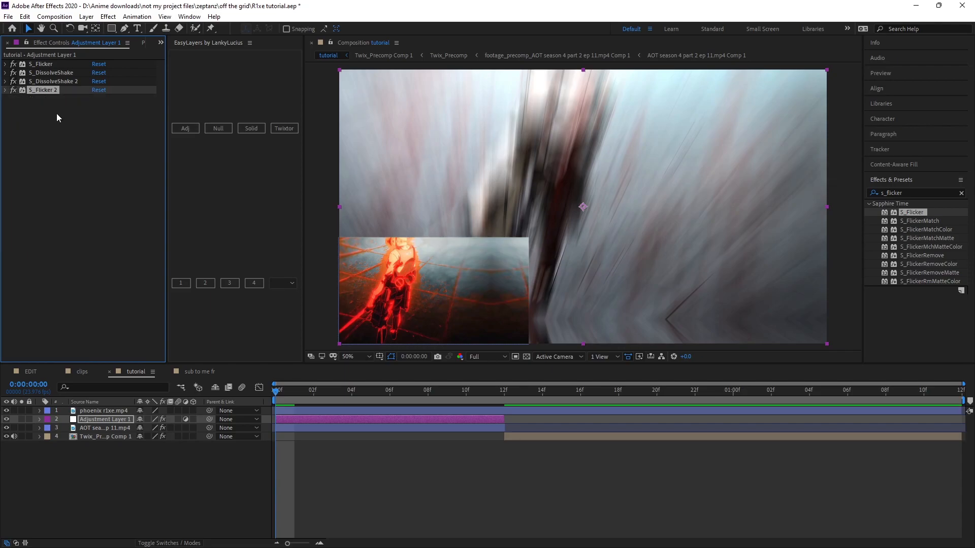
# Reveal the adjustment layer's keyframed properties in the timeline and preview the composition from the first frame
pyautogui.click(283, 419)
pyautogui.press('u')
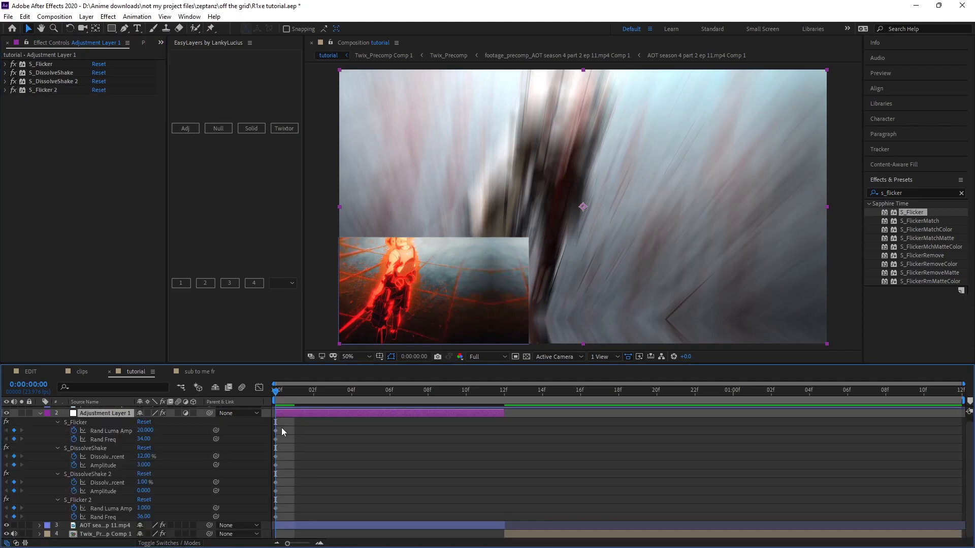
pyautogui.scroll(1, 282, 429)
pyautogui.moveTo(276, 392); pyautogui.dragTo(275, 392)
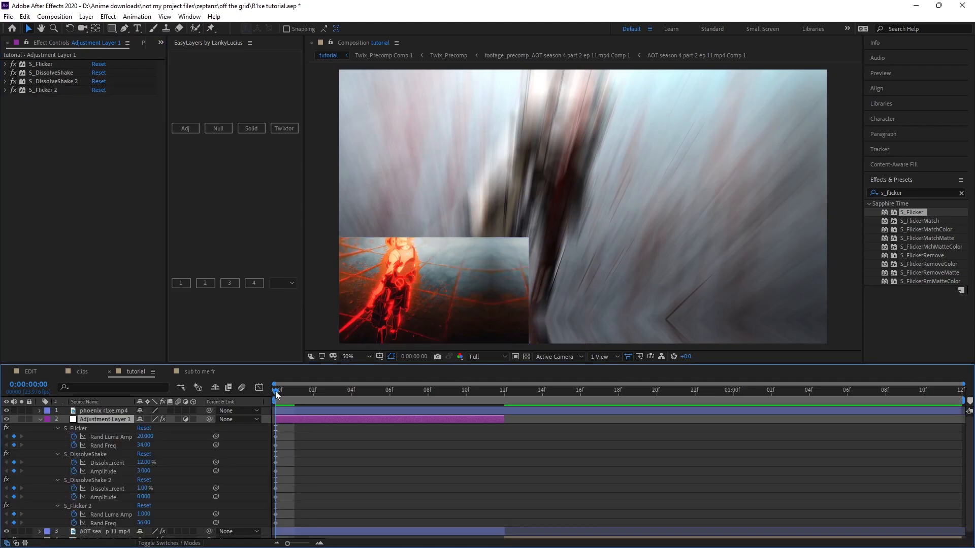
pyautogui.press('space')
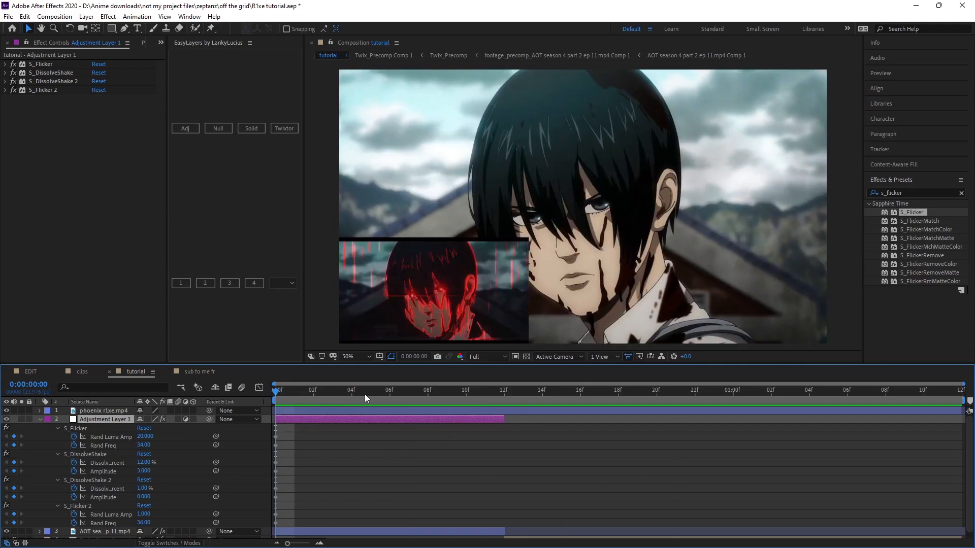
pyautogui.press('space')
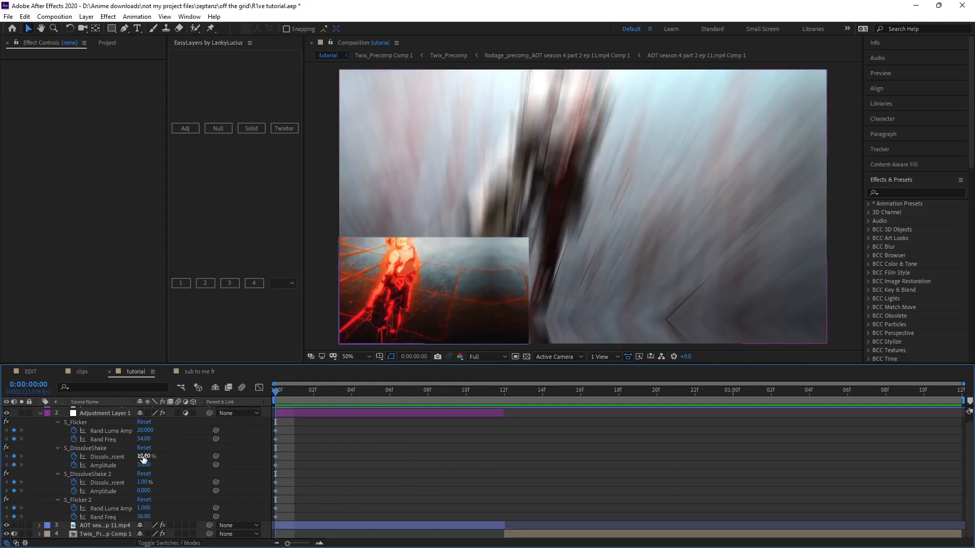
# Keyframe the first S_DissolveShake's Dissolve Percent at 30% on the first frame and at 0% on frame 15
pyautogui.click(145, 456)
pyautogui.press('Return')
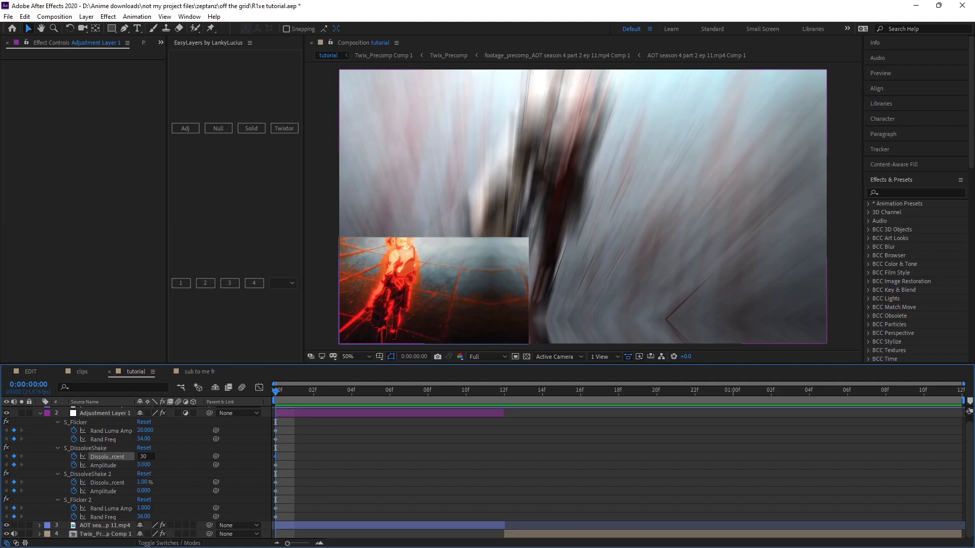
pyautogui.press('space')
pyautogui.press('pagedown')
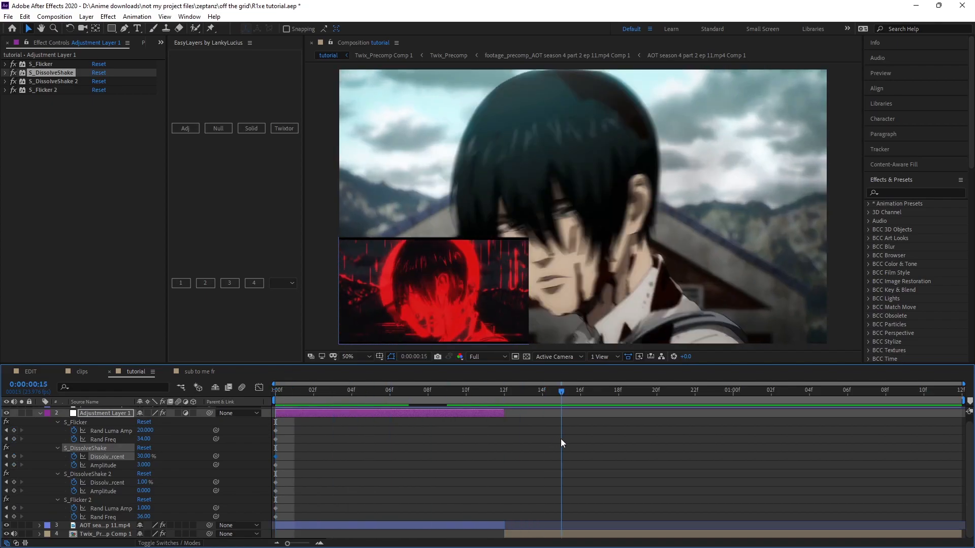
pyautogui.click(142, 456)
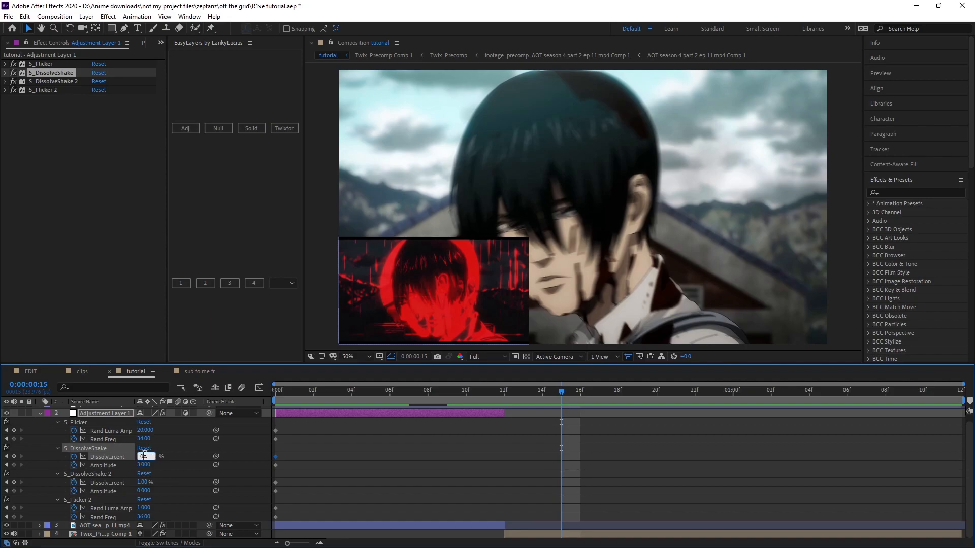
pyautogui.press('Return')
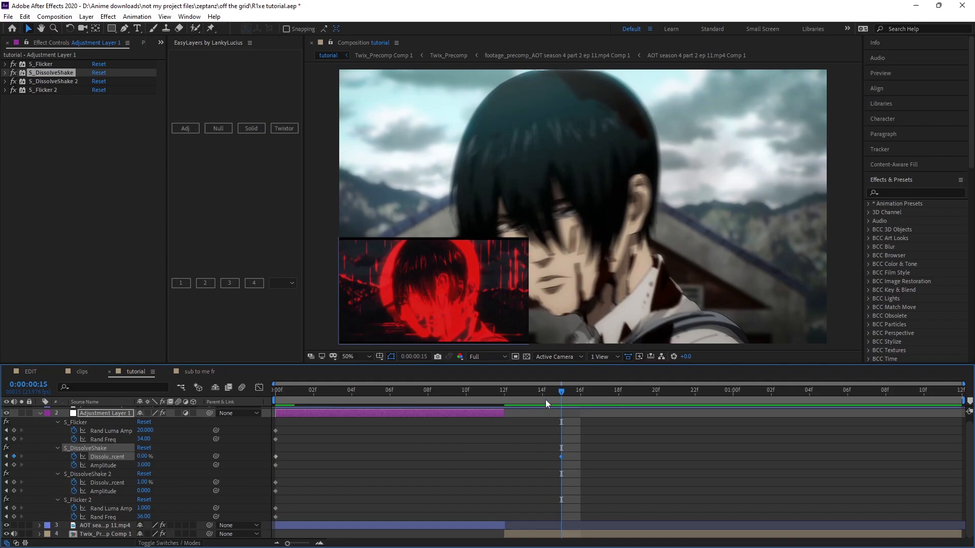
# Go to frame 12 and check the frame rate in the composition settings
pyautogui.scroll(1, 509, 404)
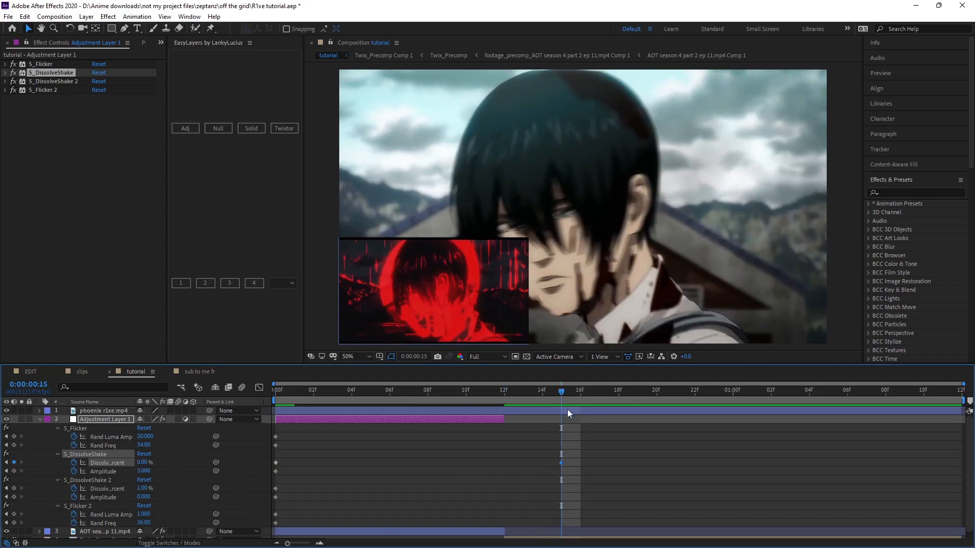
pyautogui.press('pageup')
pyautogui.press('pageup')
pyautogui.press('pageup')
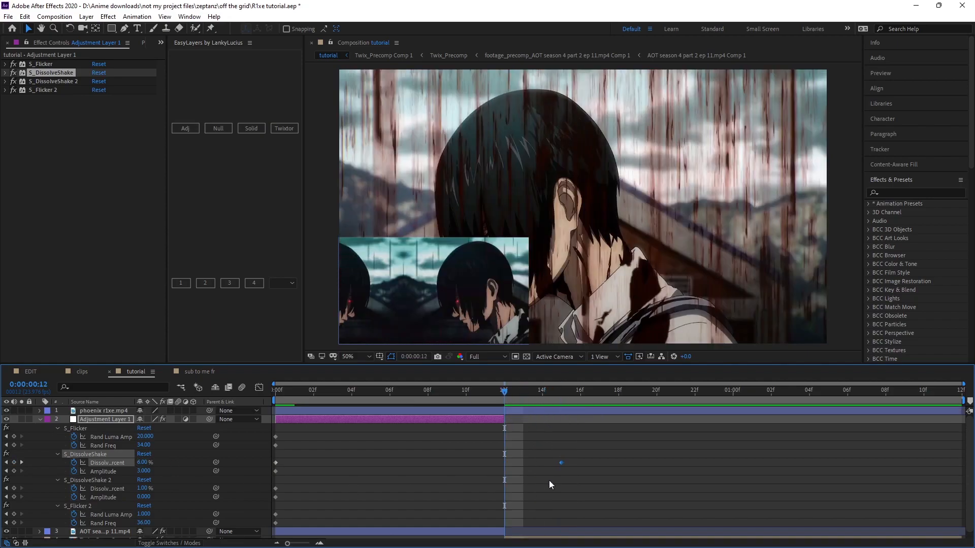
pyautogui.hotkey('ctrl', 'k')
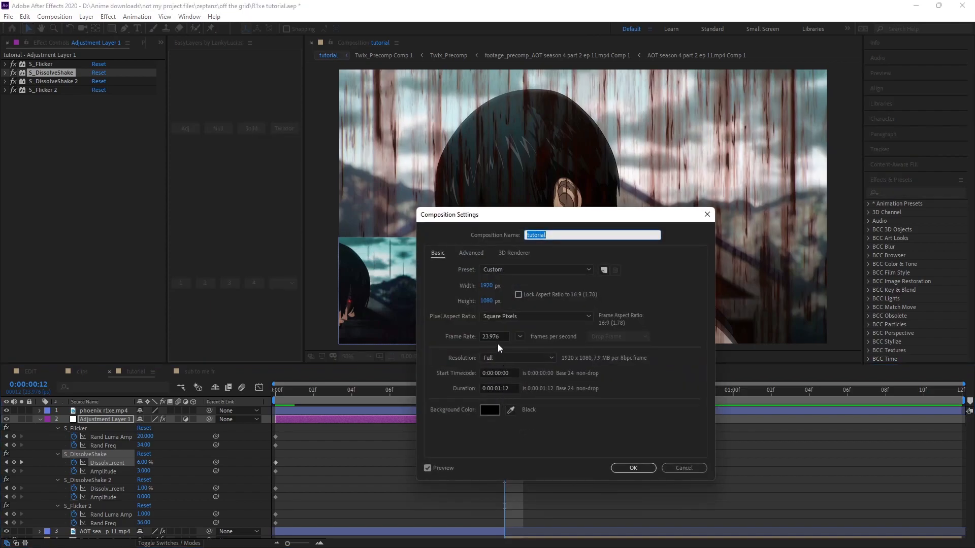
pyautogui.click(669, 465)
# Easy ease the first S_DissolveShake's Dissolve Percent keyframes and shape their value curve to fall steeply at the start and flatten out
pyautogui.click(574, 469)
pyautogui.moveTo(580, 469); pyautogui.dragTo(269, 447)
pyautogui.click(563, 475)
pyautogui.moveTo(572, 459); pyautogui.dragTo(273, 460)
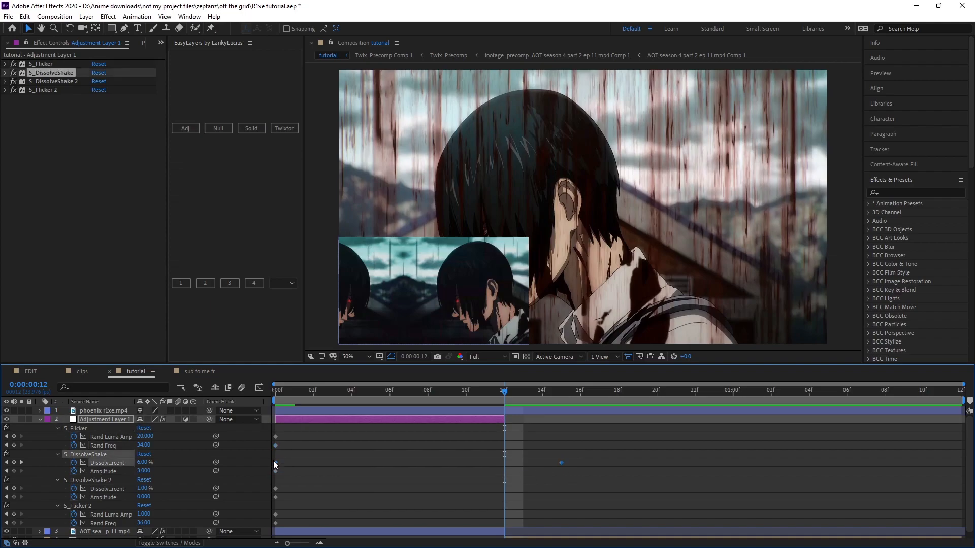
pyautogui.click(258, 387)
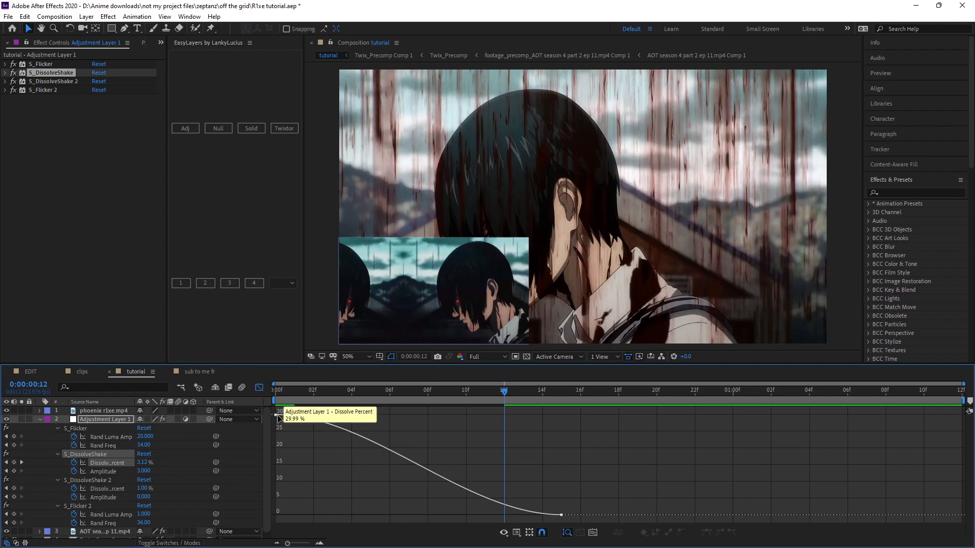
pyautogui.click(330, 426)
pyautogui.moveTo(372, 418); pyautogui.dragTo(279, 501)
pyautogui.moveTo(466, 515); pyautogui.dragTo(296, 513)
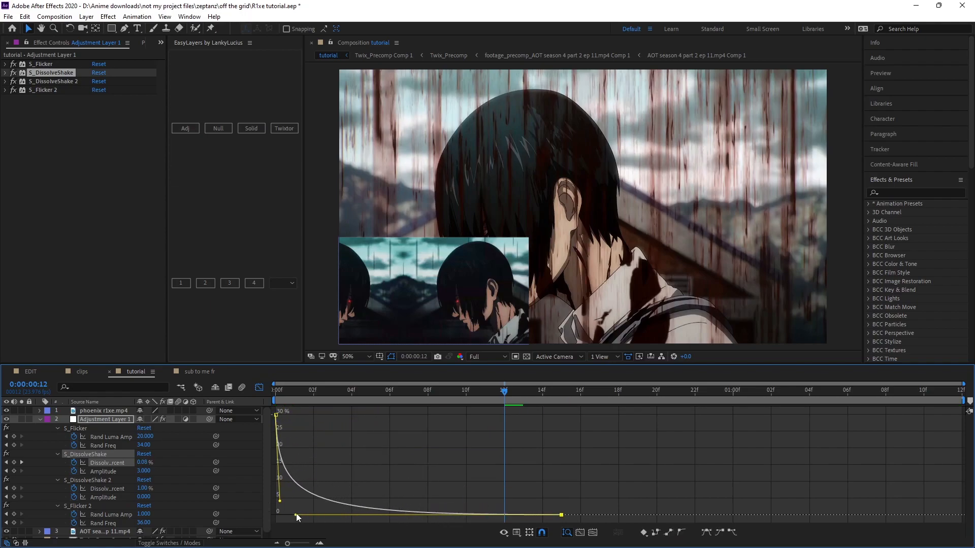
# Preview the eased shake from the first frame and close the graph editor
pyautogui.click(282, 394)
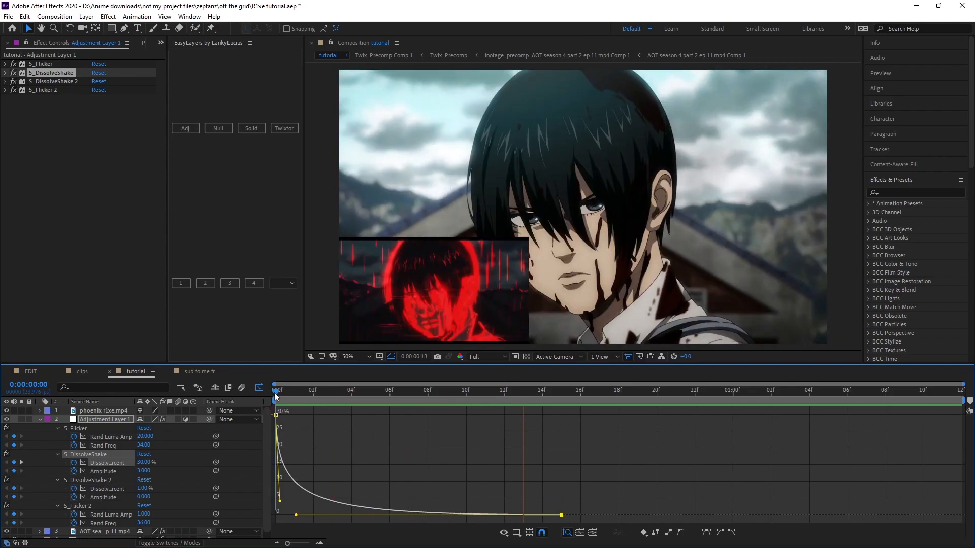
pyautogui.press('space')
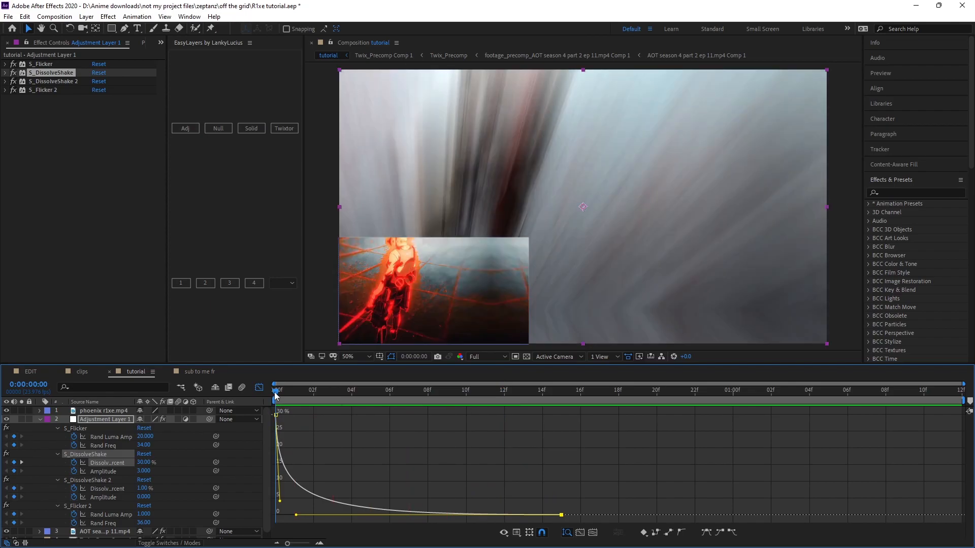
pyautogui.click(258, 388)
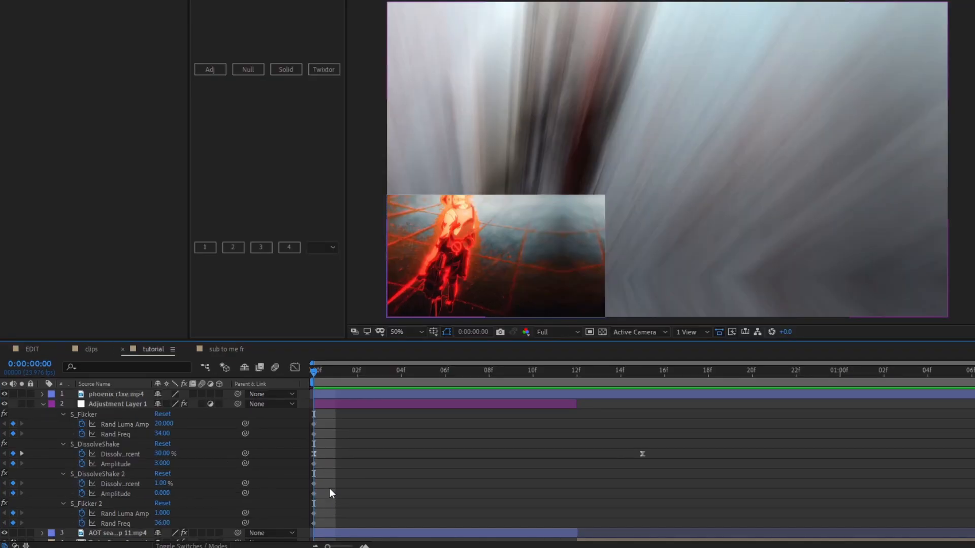
# Move the Dissolve Percent and Amplitude keyframes of S_DissolveShake 2 to frame 1
pyautogui.moveTo(329, 494); pyautogui.dragTo(312, 481)
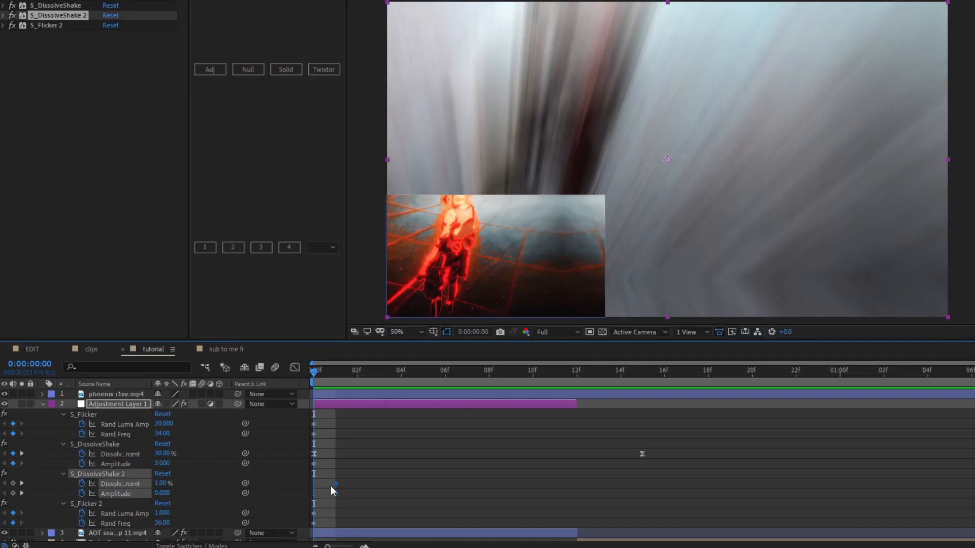
pyautogui.click(350, 475)
pyautogui.moveTo(313, 370); pyautogui.dragTo(328, 377)
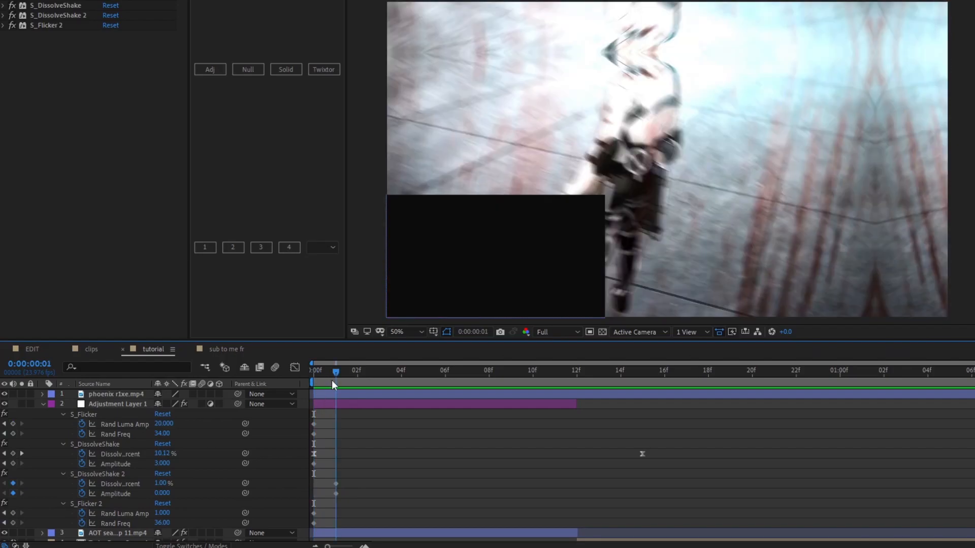
# At frame 12, keyframe the Amplitude of S_DissolveShake 2 at 100
pyautogui.moveTo(333, 381); pyautogui.dragTo(573, 431)
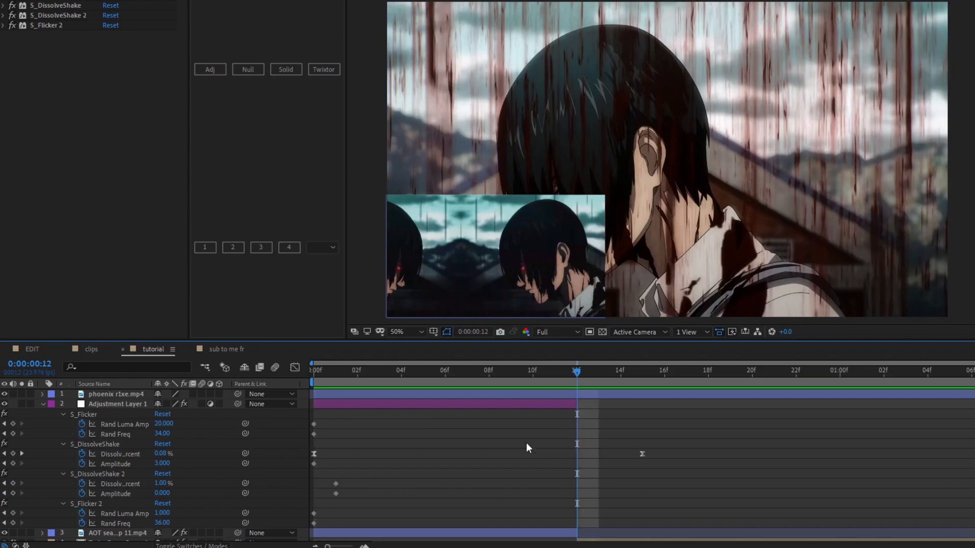
pyautogui.click(167, 494)
pyautogui.write('100')
pyautogui.press('Return')
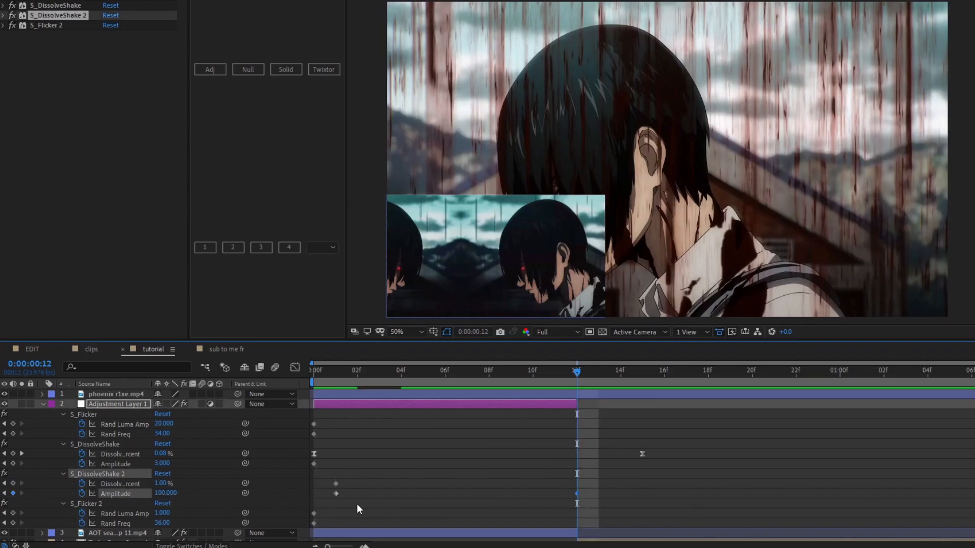
# Easy ease the Amplitude keyframes of S_DissolveShake 2 and shape their value curve to stay flat, rising steeply just before frame 12
pyautogui.moveTo(593, 498); pyautogui.dragTo(325, 492)
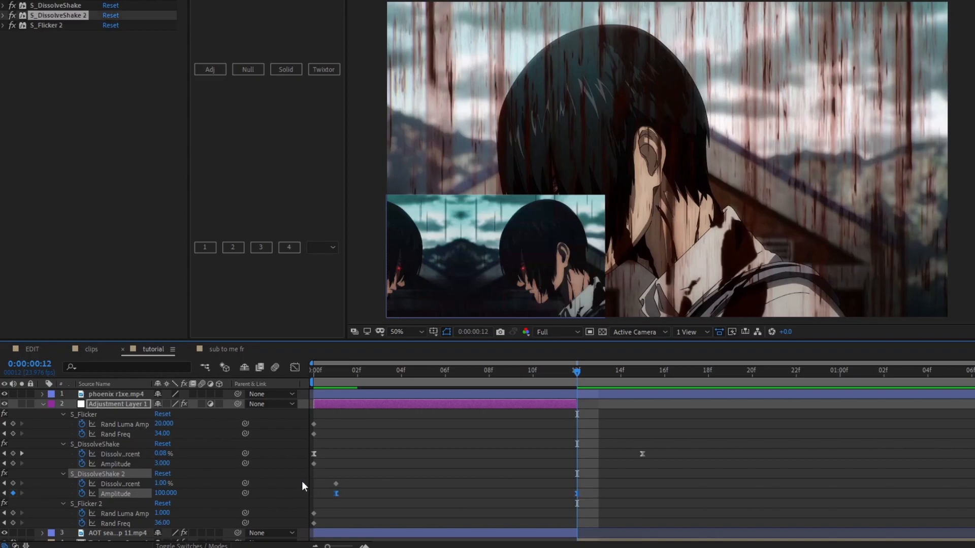
pyautogui.click(294, 367)
pyautogui.click(335, 516)
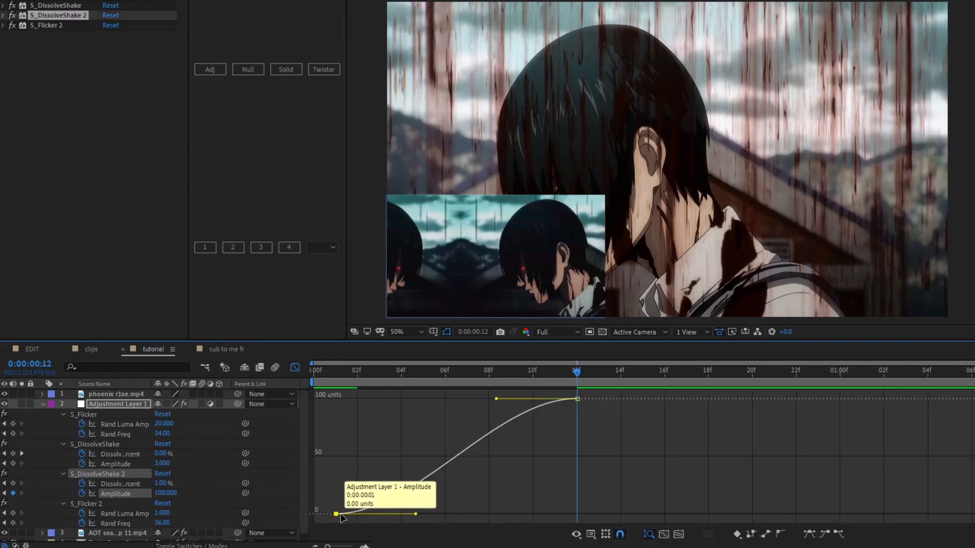
pyautogui.moveTo(414, 514); pyautogui.dragTo(657, 513)
pyautogui.moveTo(495, 400); pyautogui.dragTo(587, 498)
# Preview the combined shakes from the first frame
pyautogui.click(315, 371)
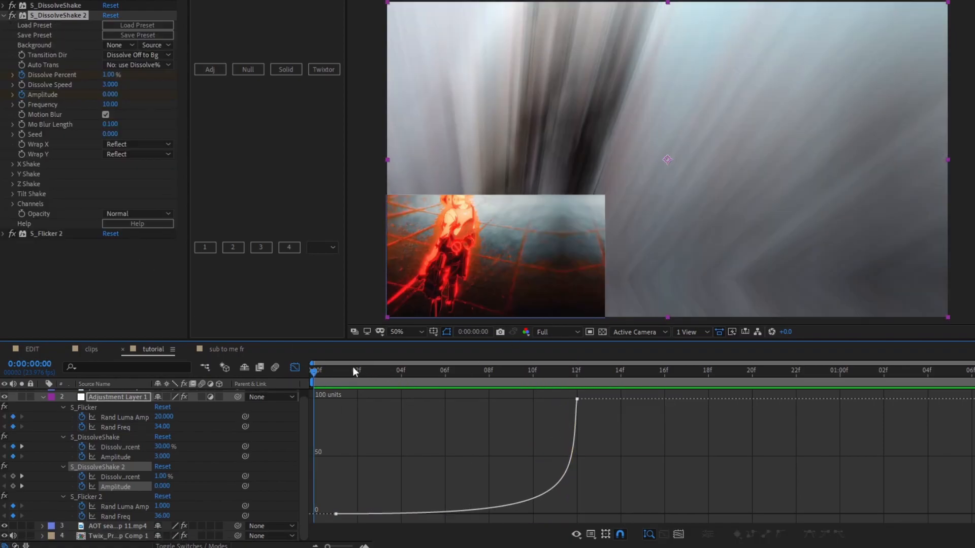
pyautogui.press('space')
pyautogui.press('space')
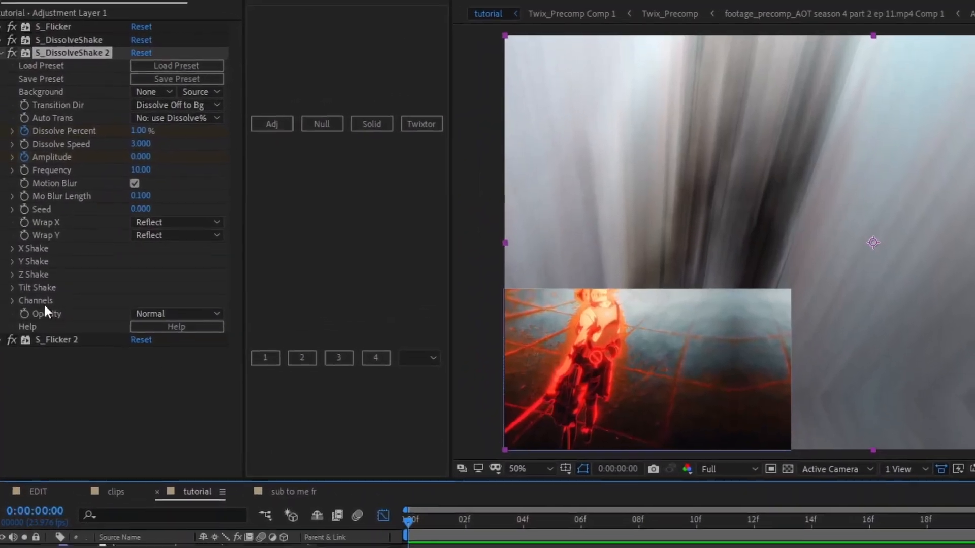
# In the shake settings of S_DissolveShake 2, set the random amplitude to 0
pyautogui.click(12, 307)
pyautogui.click(146, 321)
pyautogui.write('0')
pyautogui.press('Return')
pyautogui.click(13, 307)
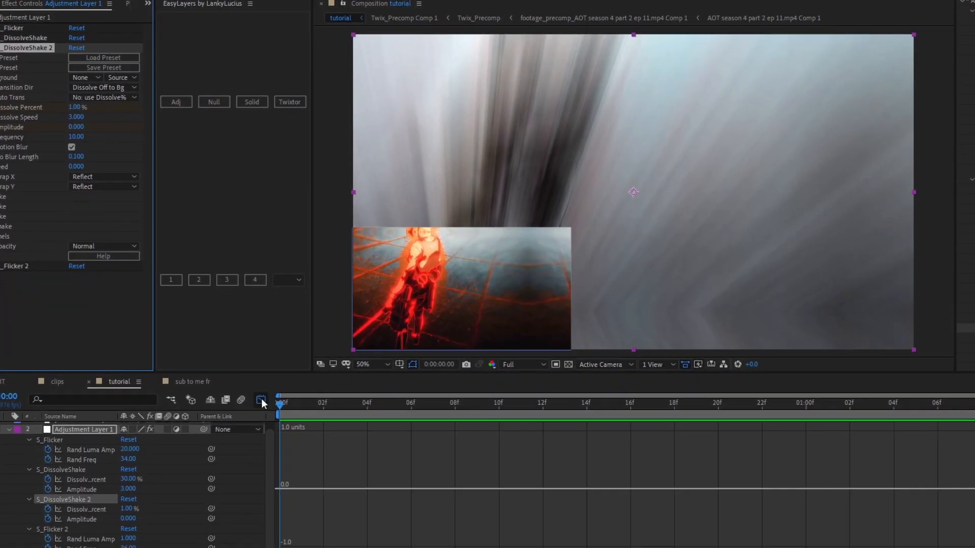
# Refine the value curve of S_DissolveShake 2's Amplitude keyframes toward frame 12 and return to the first frame
pyautogui.click(261, 401)
pyautogui.moveTo(291, 406); pyautogui.dragTo(525, 449)
pyautogui.moveTo(514, 523); pyautogui.dragTo(299, 519)
pyautogui.hotkey('shift', 'F3')
pyautogui.click(330, 546)
pyautogui.moveTo(536, 530)
pyautogui.mouseDown()
pyautogui.moveTo(538, 516)
pyautogui.moveTo(541, 535)
pyautogui.mouseUp()
pyautogui.click(261, 400)
pyautogui.press('Home')
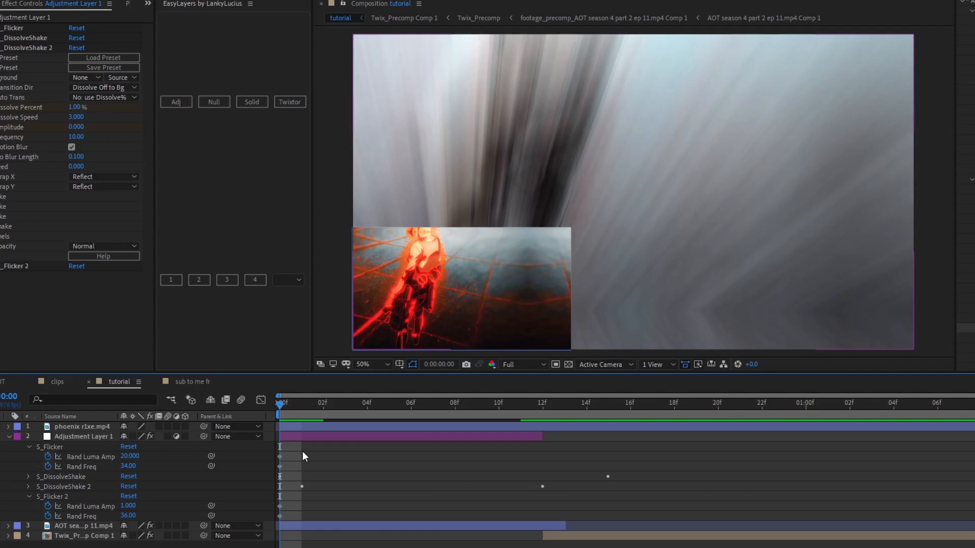
# Keyframe the Rand Luma Amp of the first S_Flicker on the adjustment layer at 0 on frame 9
pyautogui.click(306, 439)
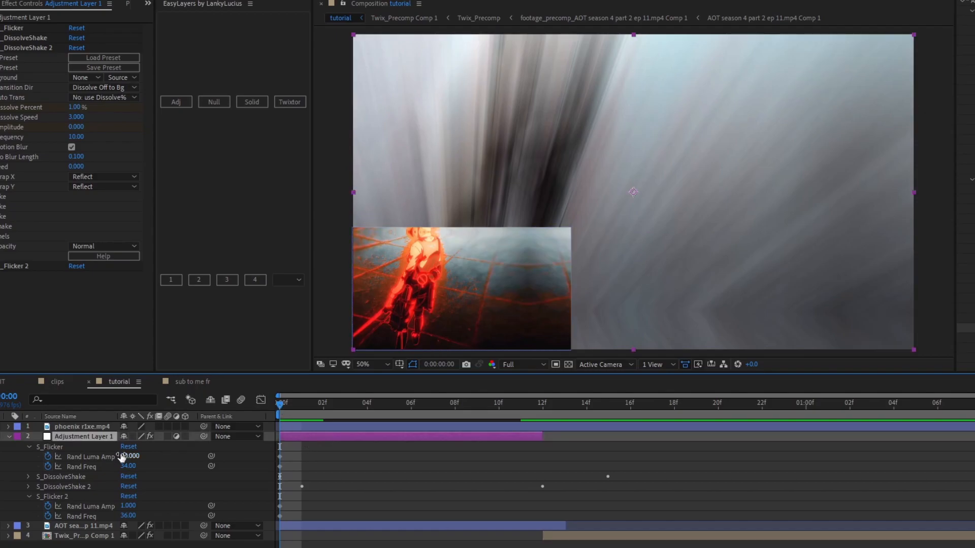
pyautogui.moveTo(279, 403); pyautogui.dragTo(469, 446)
pyautogui.moveTo(130, 457); pyautogui.dragTo(128, 457)
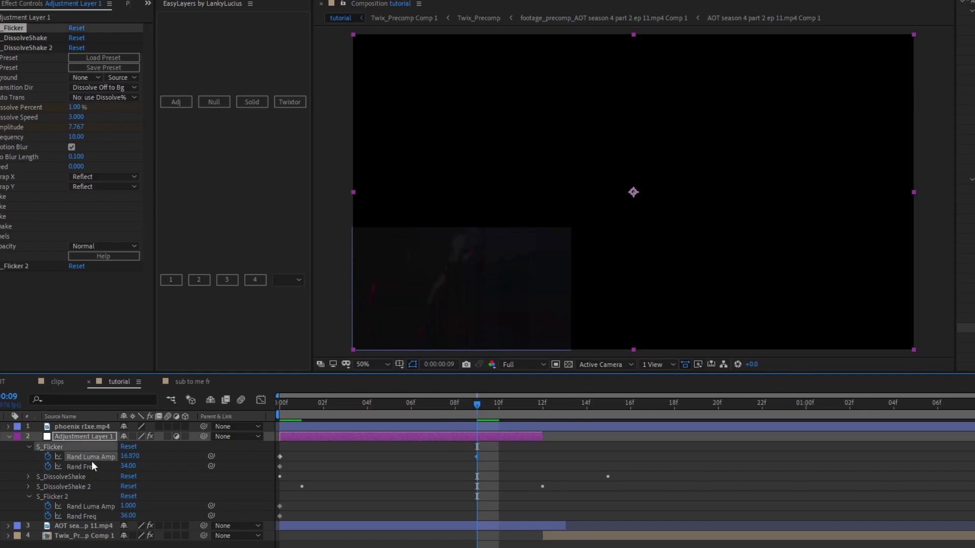
pyautogui.click(127, 456)
pyautogui.write('0')
pyautogui.press('Return')
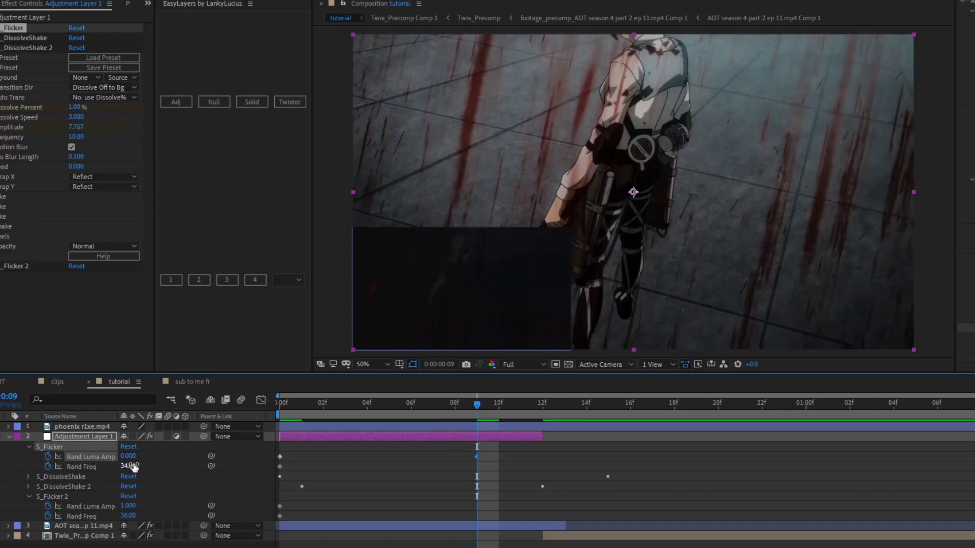
# Preview the flicker from the first frame and move S_Flicker's second Rand Luma Amp keyframe to frame 8
pyautogui.click(278, 404)
pyautogui.press('space')
pyautogui.press('space')
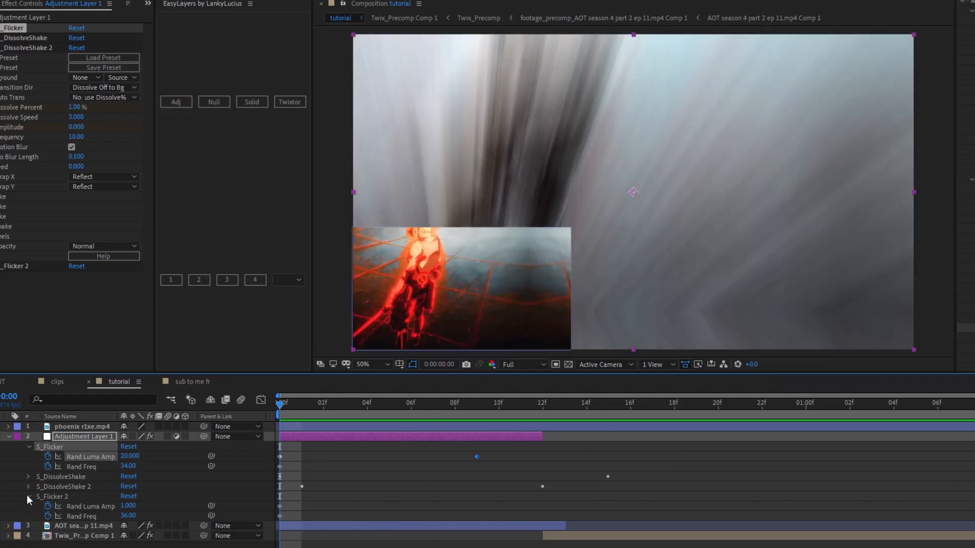
pyautogui.click(6, 437)
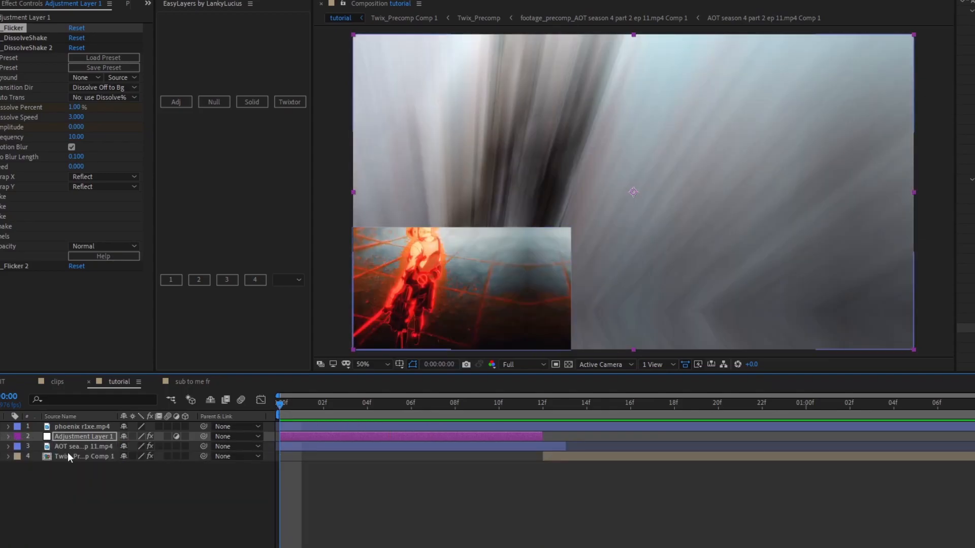
pyautogui.click(7, 436)
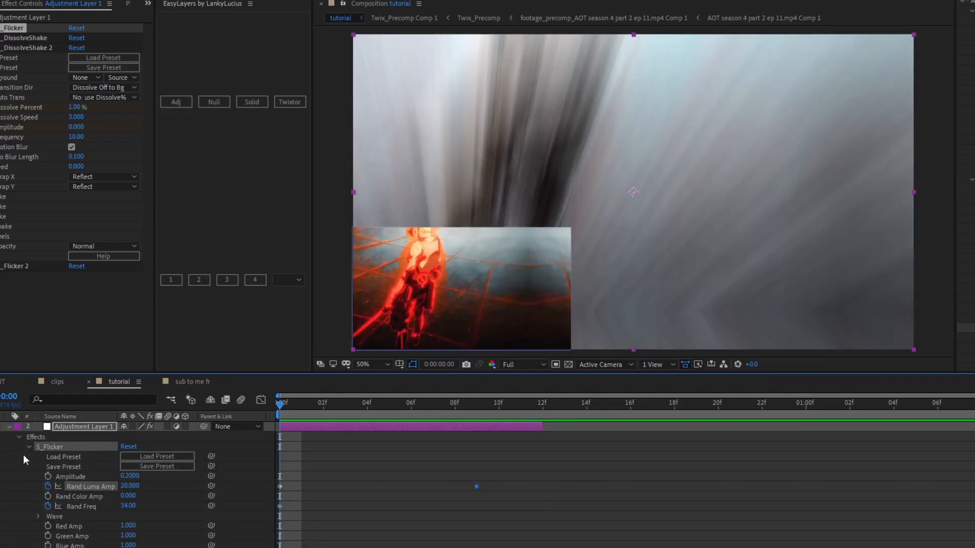
pyautogui.click(282, 407)
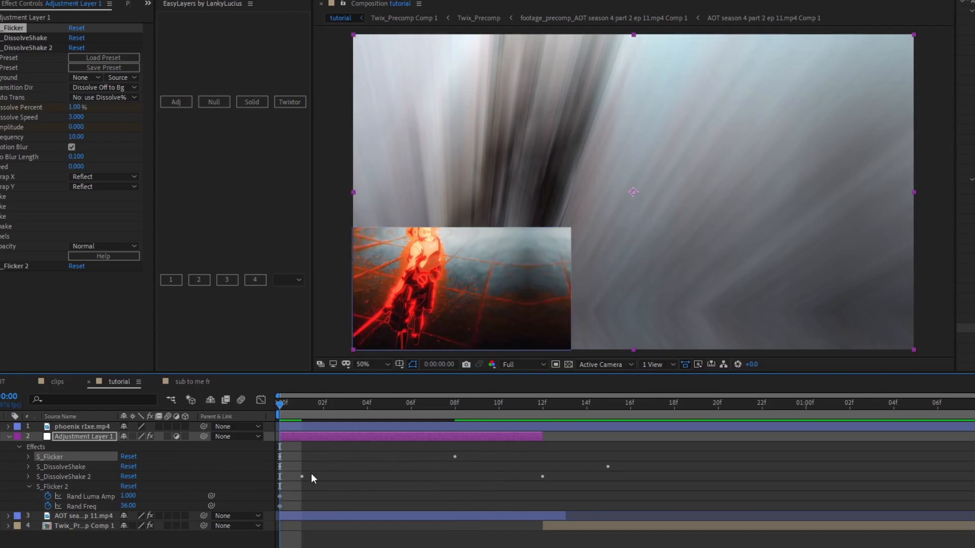
# Keyframe the Rand Luma Amp of S_Flicker 2 at 30 on frame 12
pyautogui.moveTo(281, 405); pyautogui.dragTo(543, 473)
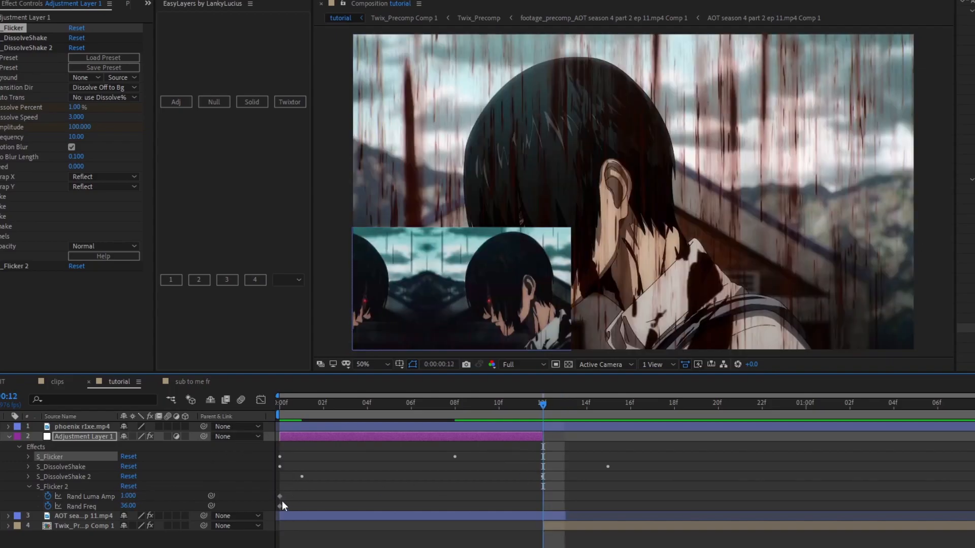
pyautogui.click(126, 496)
pyautogui.press('Return')
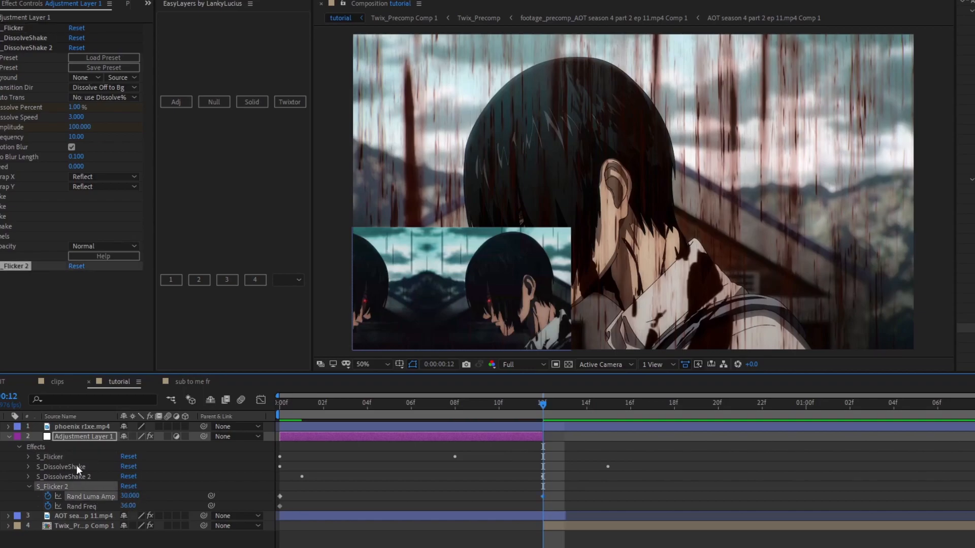
# Easy ease the Rand Luma Amp keyframes of S_Flicker 2, reshape their curve and preview from the first frame
pyautogui.moveTo(563, 500); pyautogui.dragTo(270, 488)
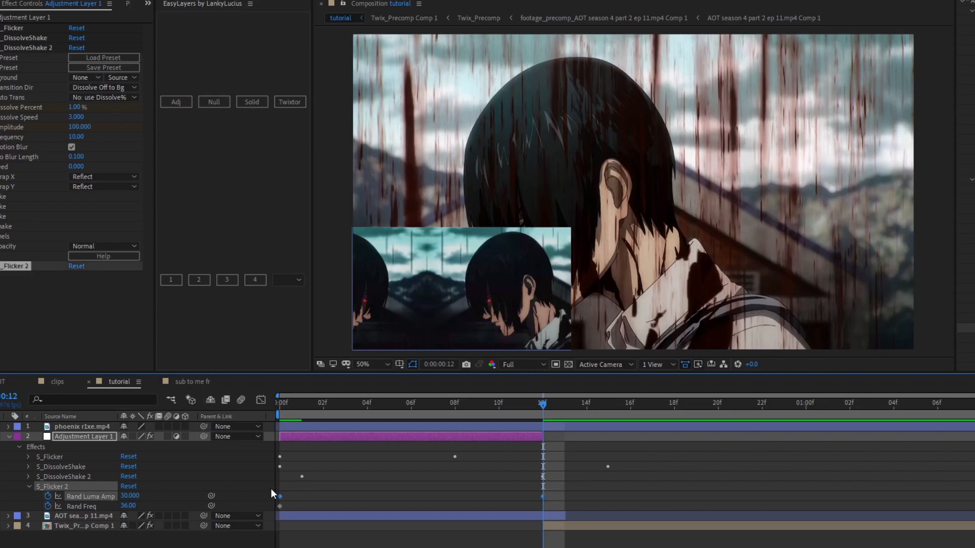
pyautogui.click(266, 399)
pyautogui.moveTo(455, 432); pyautogui.dragTo(531, 446)
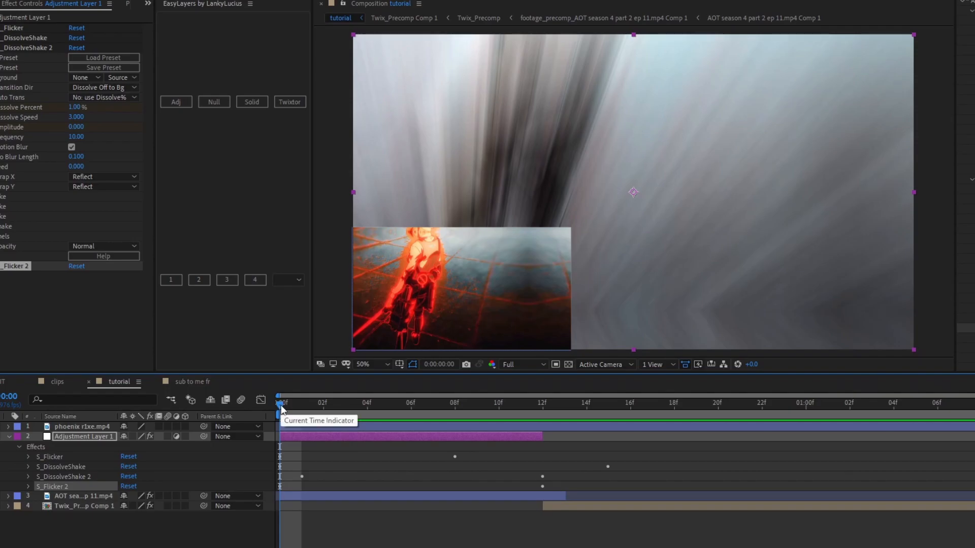
pyautogui.press('space')
pyautogui.press('space')
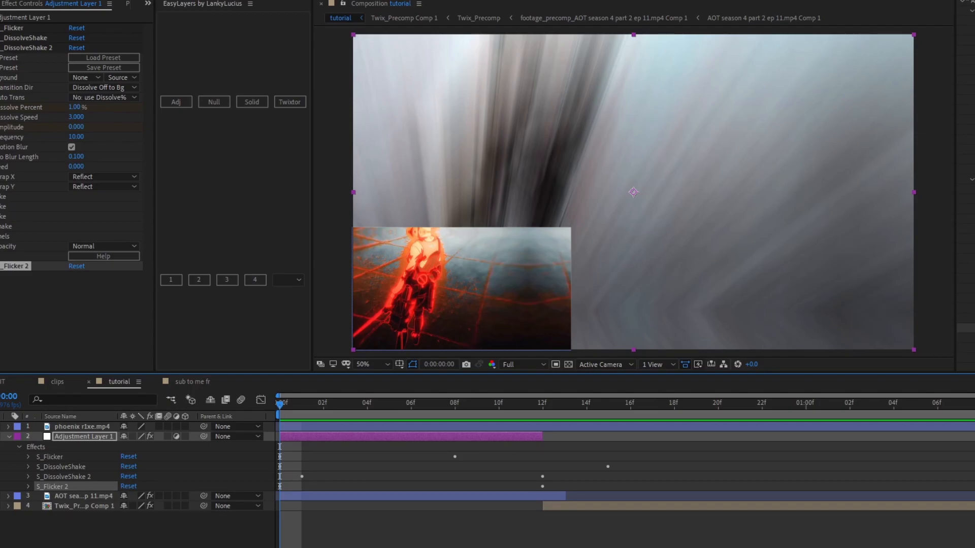
# Turn off Motion Blur in both S_DissolveShake 2 and S_DissolveShake
pyautogui.click(72, 147)
pyautogui.click(0, 48)
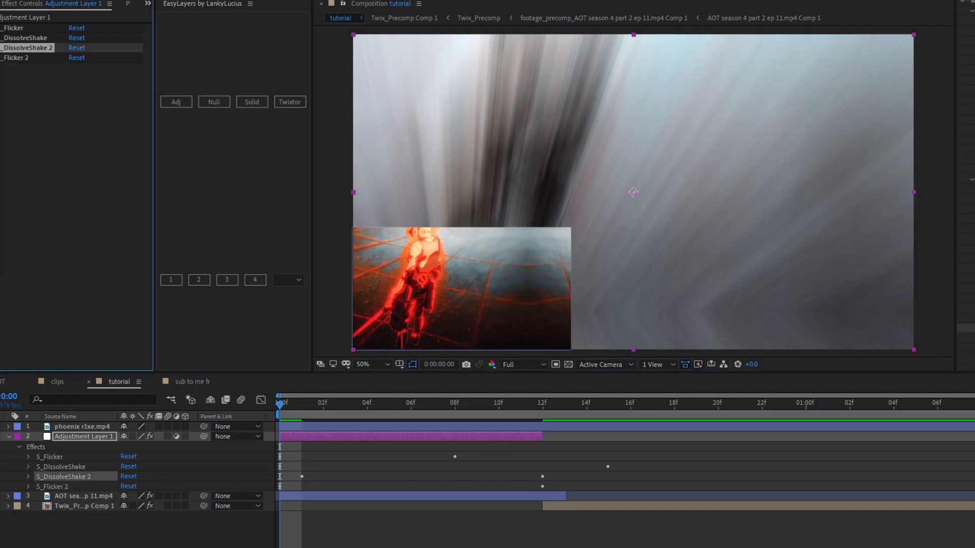
pyautogui.click(1, 38)
pyautogui.click(71, 136)
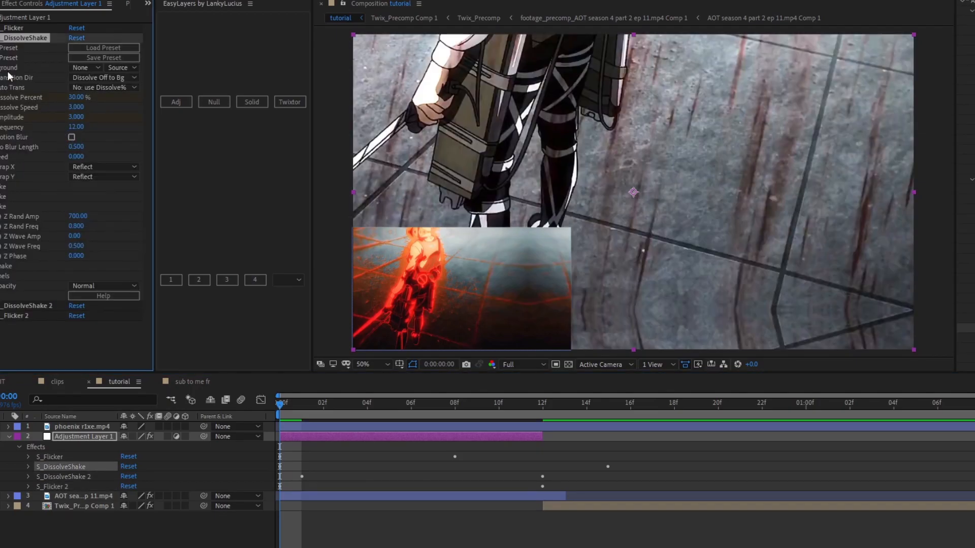
pyautogui.click(1, 37)
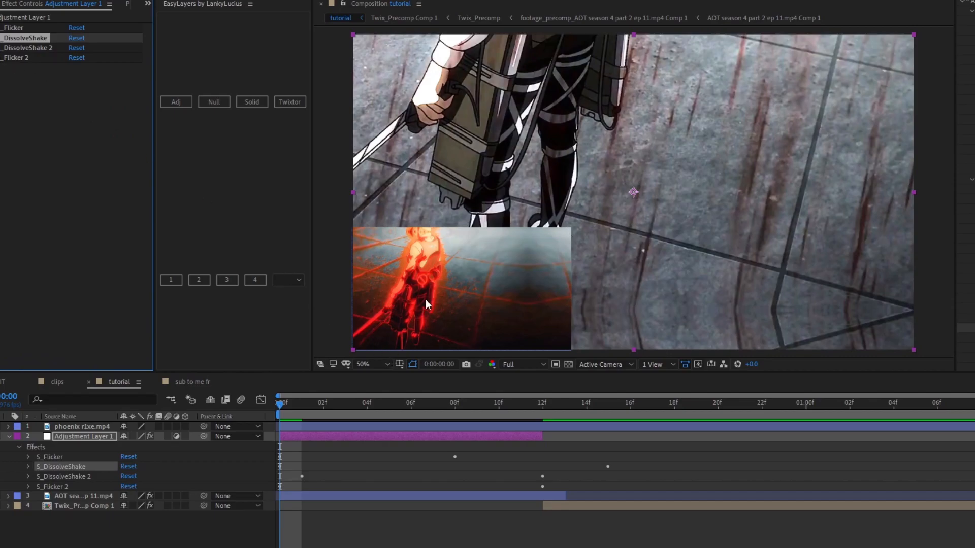
# Preview the shakes from the first frame without motion blur
pyautogui.click(280, 404)
pyautogui.press('space')
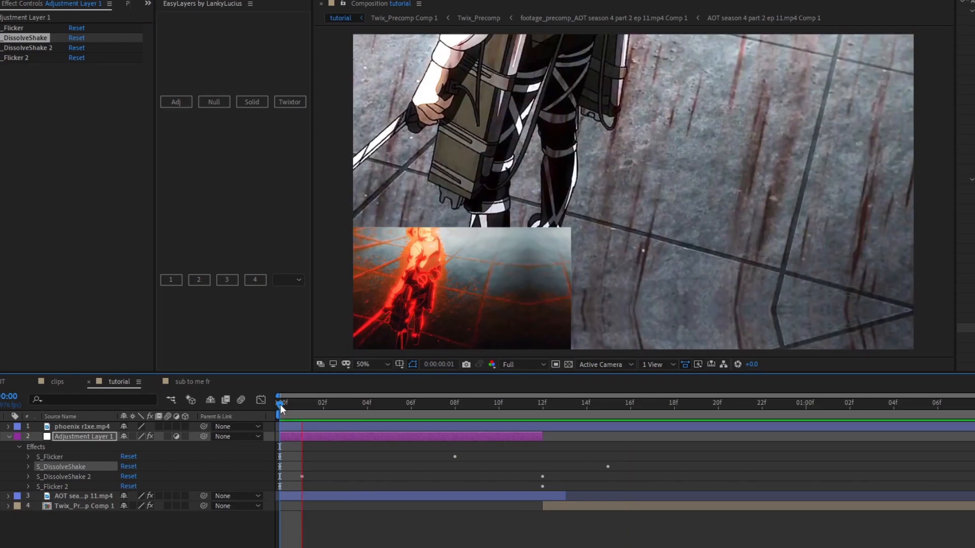
pyautogui.press('space')
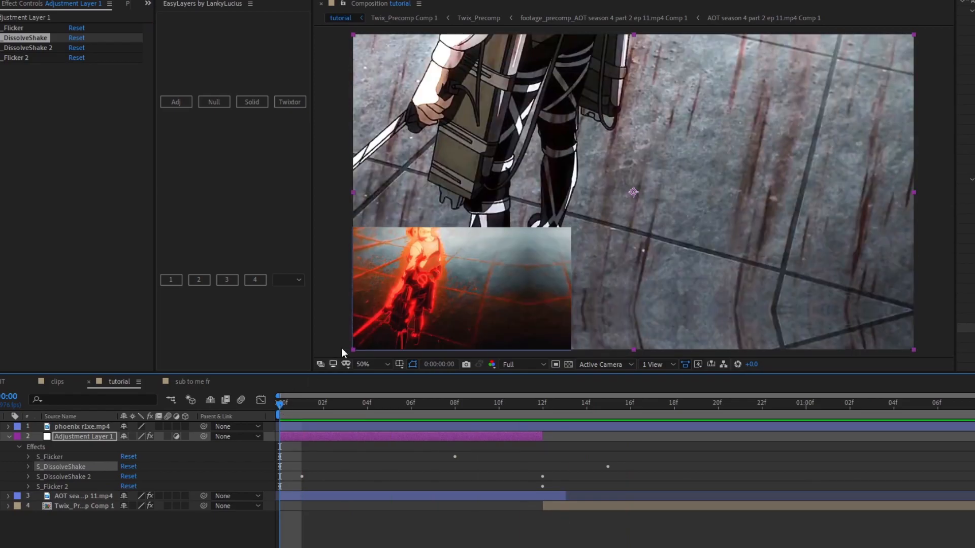
# Reveal the adjustment layer's keyframed properties and switch S_DissolveShake off and on to compare its effect on the first frame
pyautogui.click(311, 437)
pyautogui.press('e')
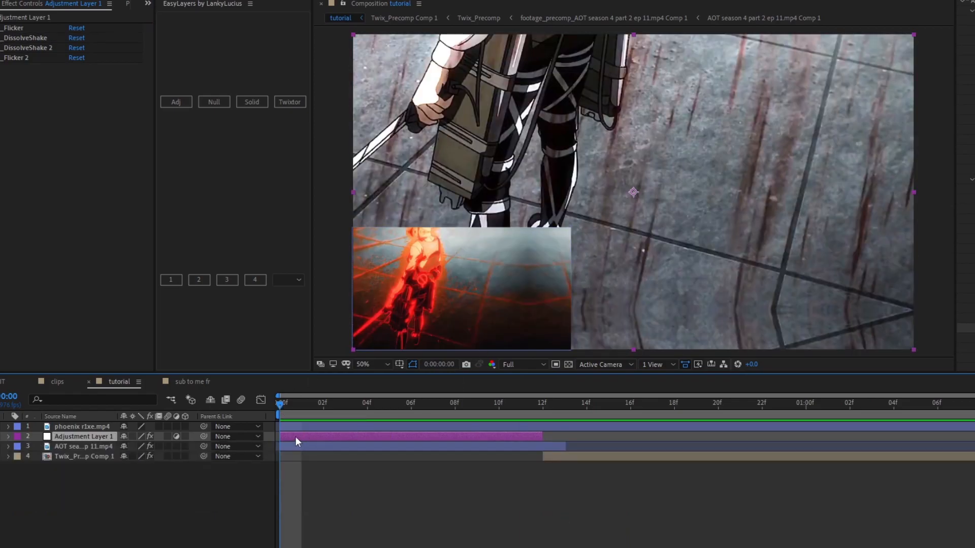
pyautogui.press('u')
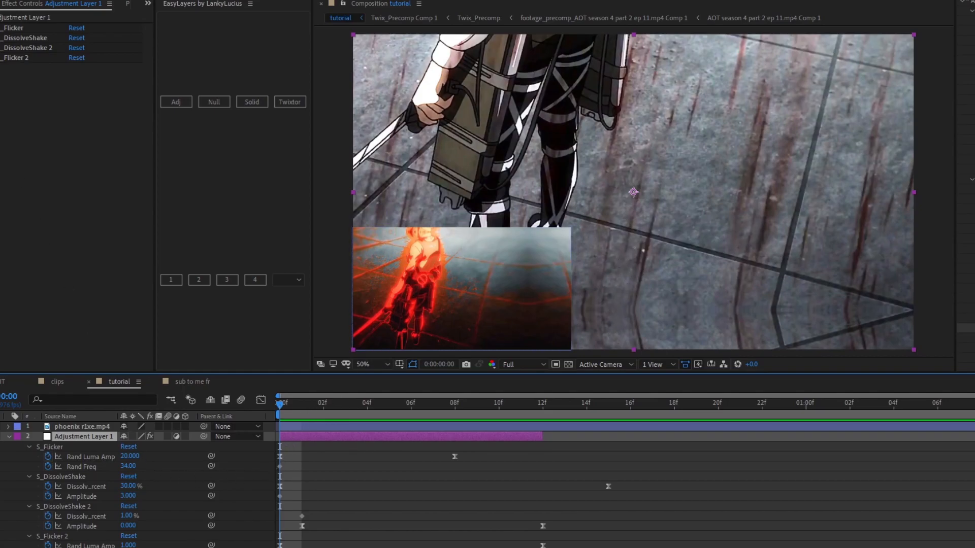
pyautogui.click(0, 38)
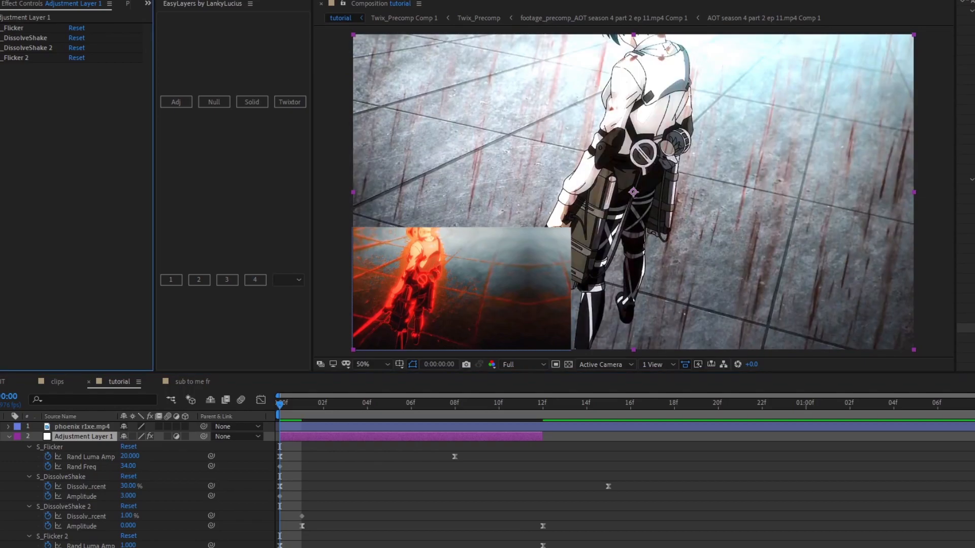
pyautogui.click(0, 38)
# Keyframe the Seed of S_DissolveShake, with 0 on frame 1 and 0.049 on the first frame
pyautogui.click(0, 38)
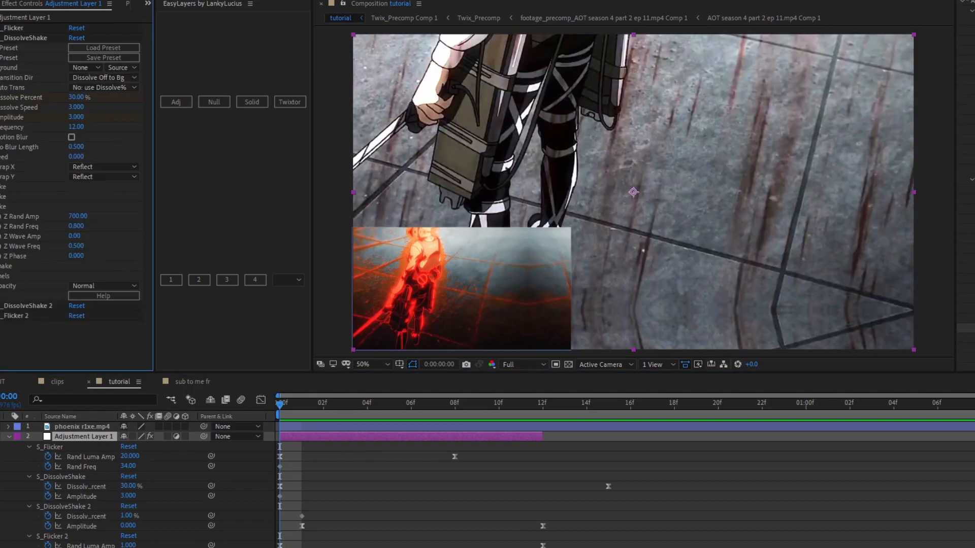
pyautogui.click(291, 436)
pyautogui.press('u')
pyautogui.press('u')
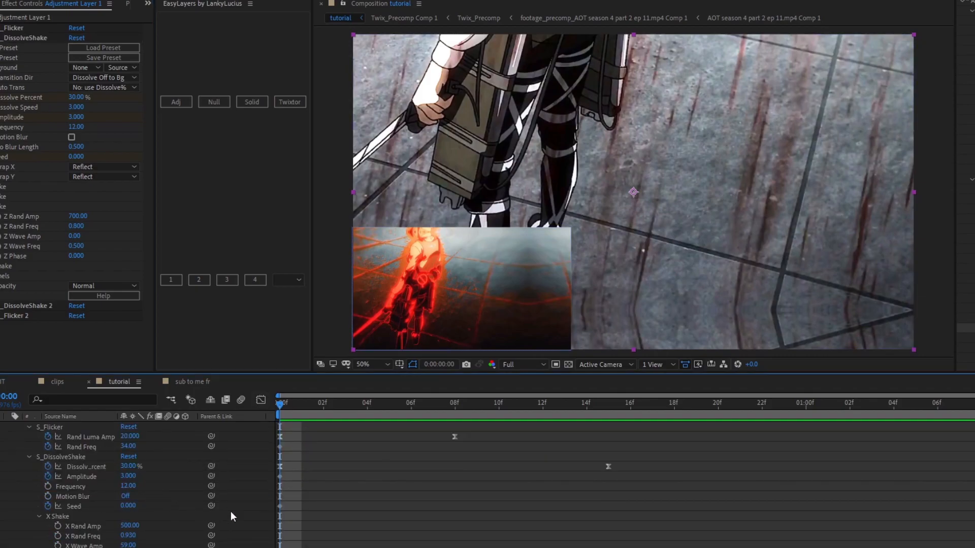
pyautogui.moveTo(280, 506); pyautogui.dragTo(295, 508)
pyautogui.moveTo(132, 507); pyautogui.dragTo(138, 506)
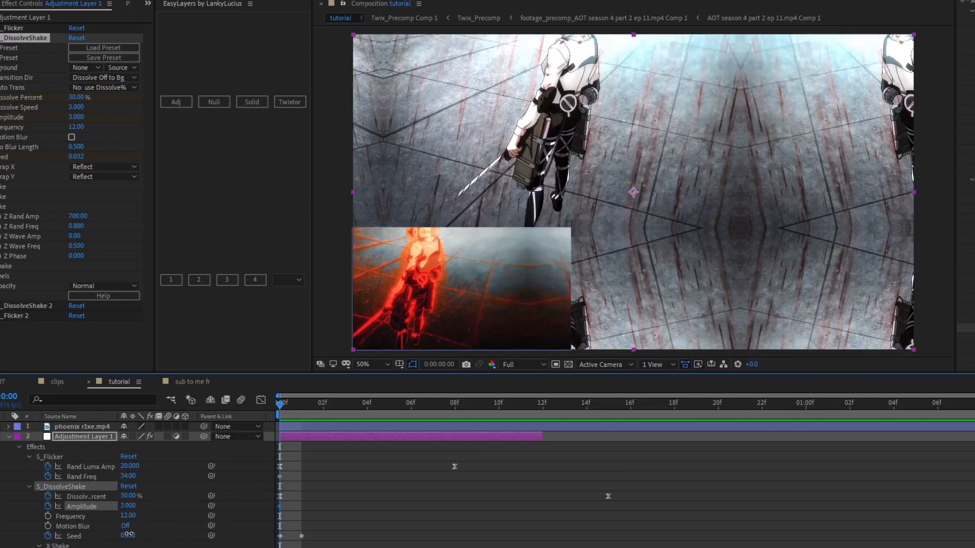
pyautogui.click(131, 535)
pyautogui.moveTo(135, 535); pyautogui.dragTo(138, 535)
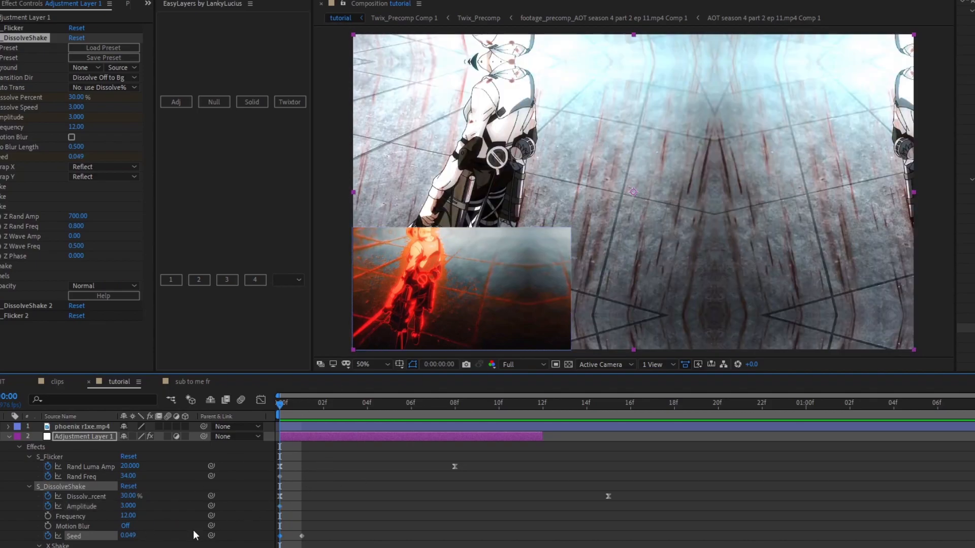
# Move S_DissolveShake's Amplitude keyframe to frame 1, set Amplitude to 1.710 on the first frame and preview
pyautogui.moveTo(281, 506); pyautogui.dragTo(291, 506)
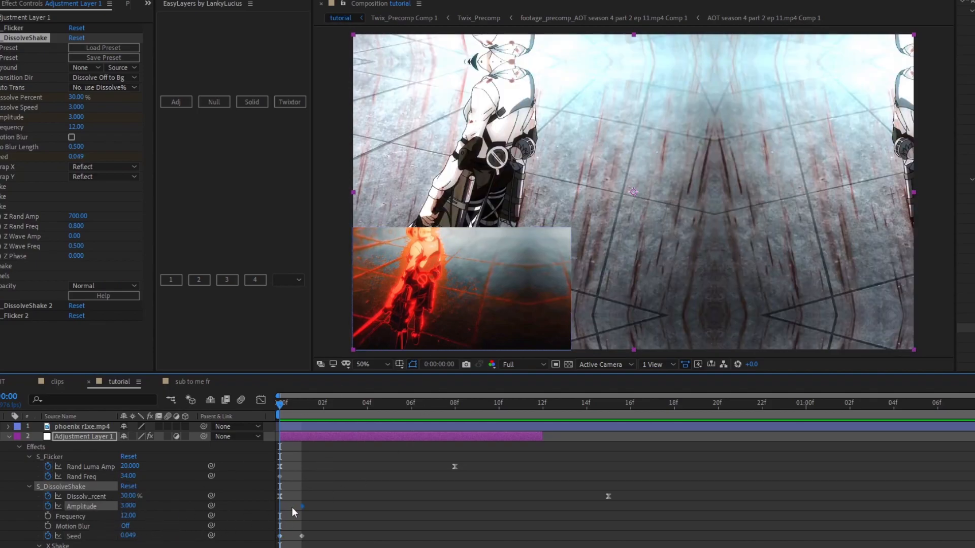
pyautogui.moveTo(128, 506); pyautogui.dragTo(58, 511)
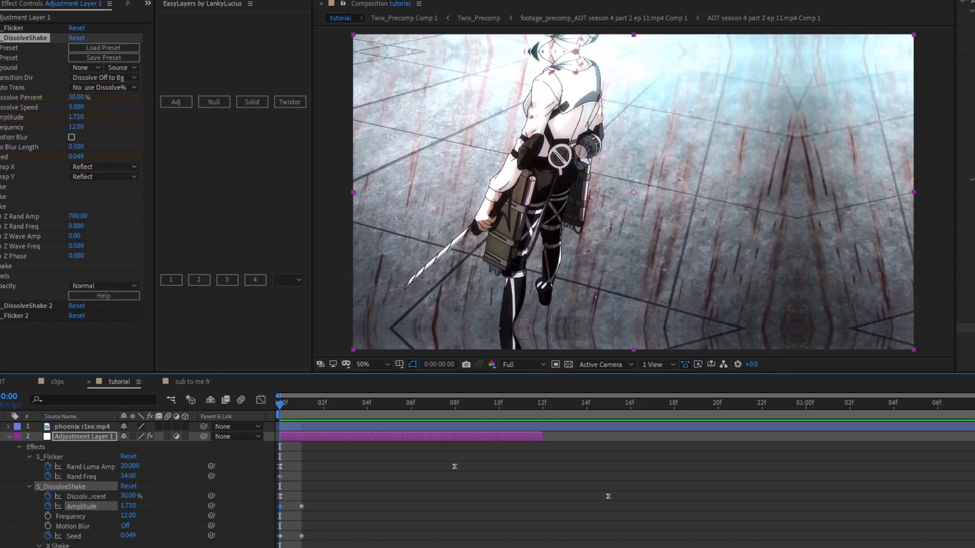
pyautogui.press('space')
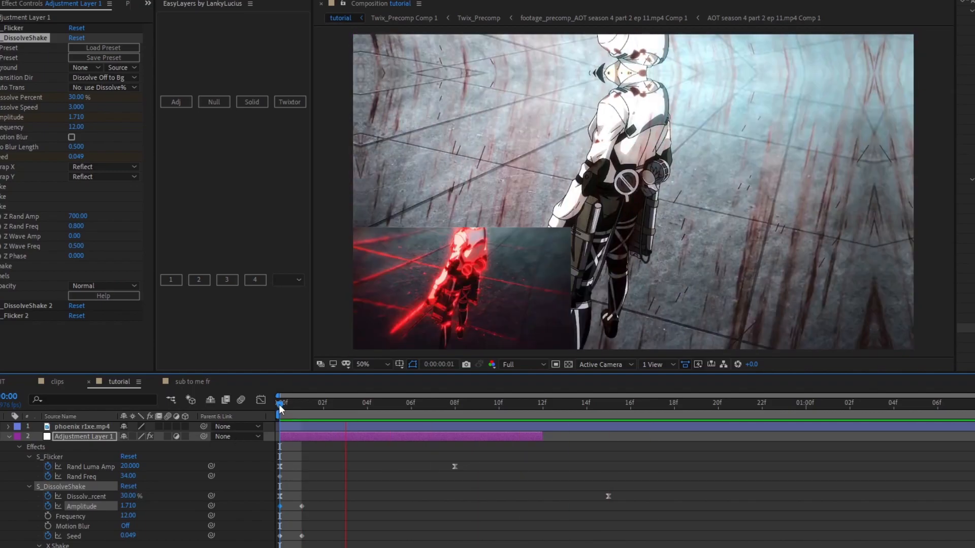
pyautogui.press('space')
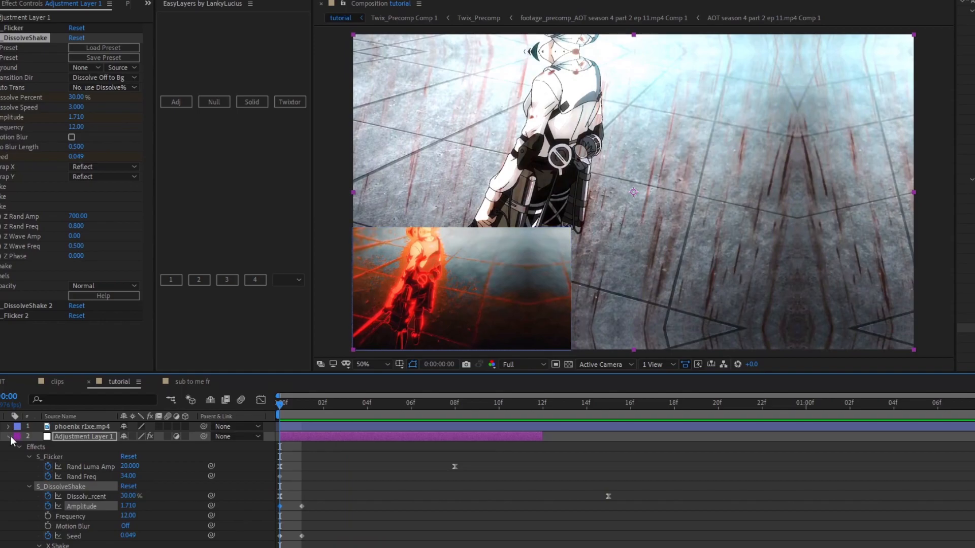
# Show only the adjustment layer's keyframed properties and examine the opening frames against the reference clip
pyautogui.click(10, 437)
pyautogui.press('u')
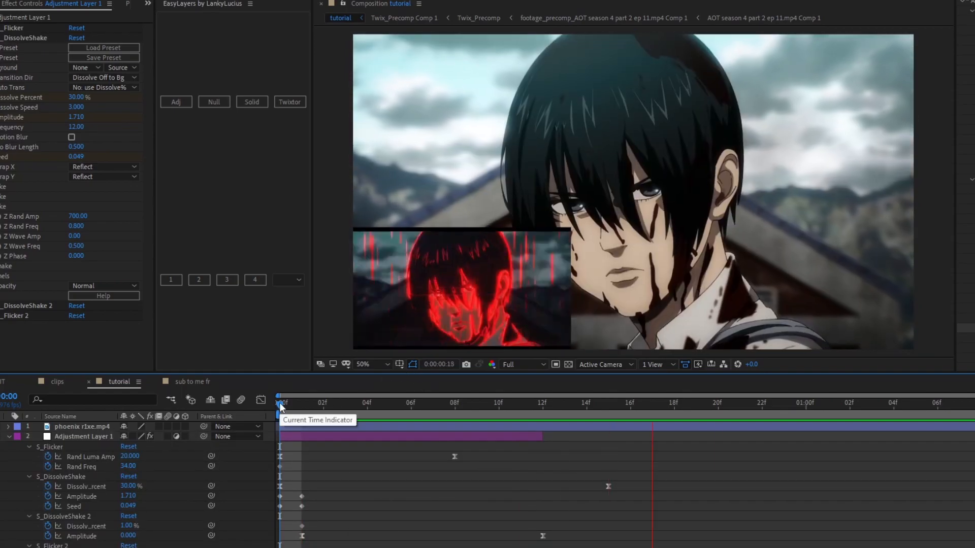
pyautogui.moveTo(279, 403); pyautogui.dragTo(321, 422)
pyautogui.click(290, 437)
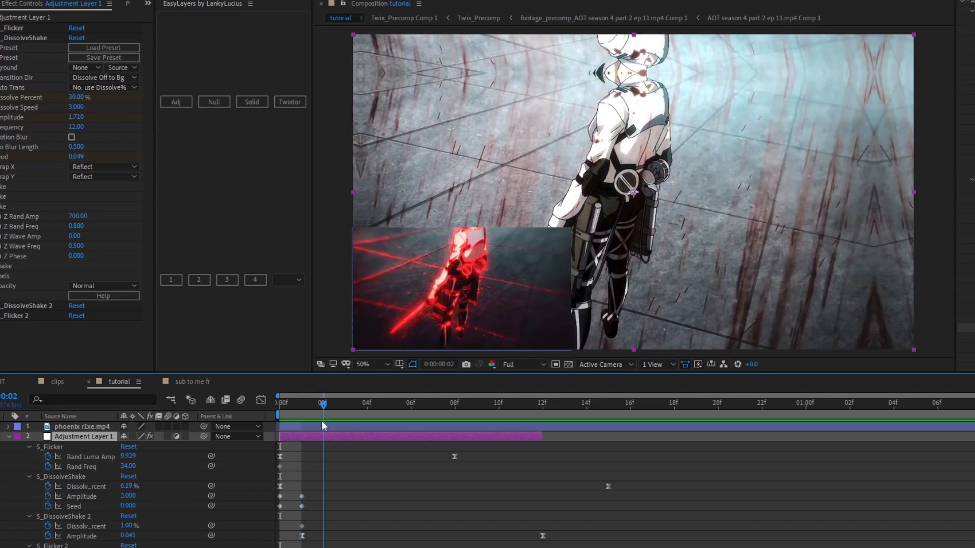
pyautogui.press('Home')
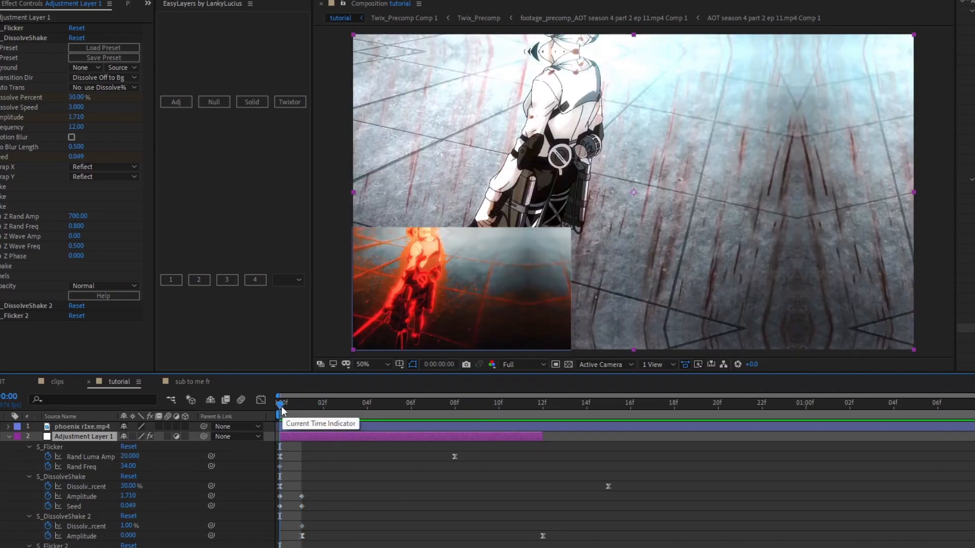
# Add a black solid above the layers and split it at frames 1 and 2
pyautogui.moveTo(283, 406)
pyautogui.mouseDown()
pyautogui.moveTo(309, 403)
pyautogui.moveTo(287, 410)
pyautogui.moveTo(297, 406)
pyautogui.mouseUp()
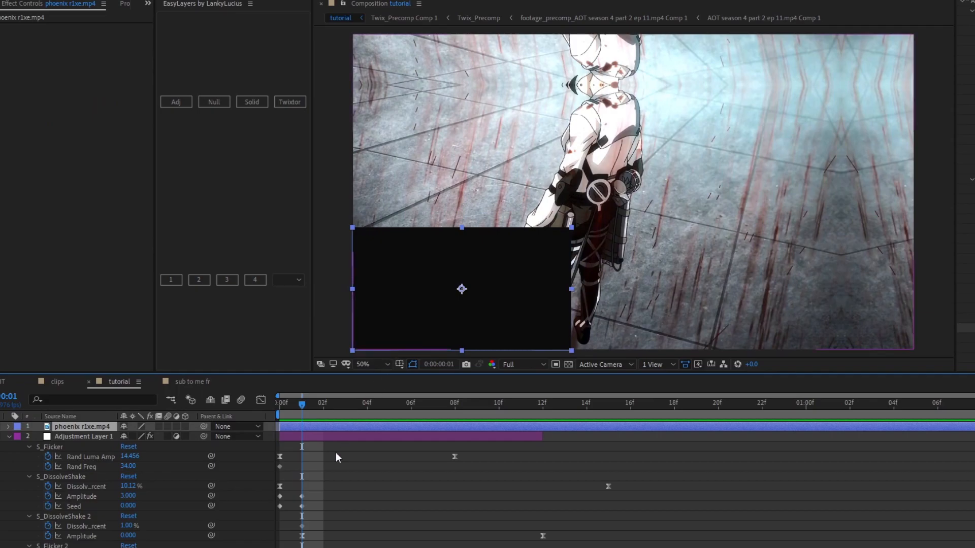
pyautogui.click(246, 103)
pyautogui.click(302, 405)
pyautogui.hotkey('ctrl', 'shift', 'd')
pyautogui.moveTo(304, 406); pyautogui.dragTo(315, 411)
pyautogui.hotkey('ctrl', 'shift', 'd')
# Delete the solid pieces before frame 1 and after frame 2, and place the remaining piece beneath the phoenix r1xe.mp4 layer
pyautogui.click(294, 446)
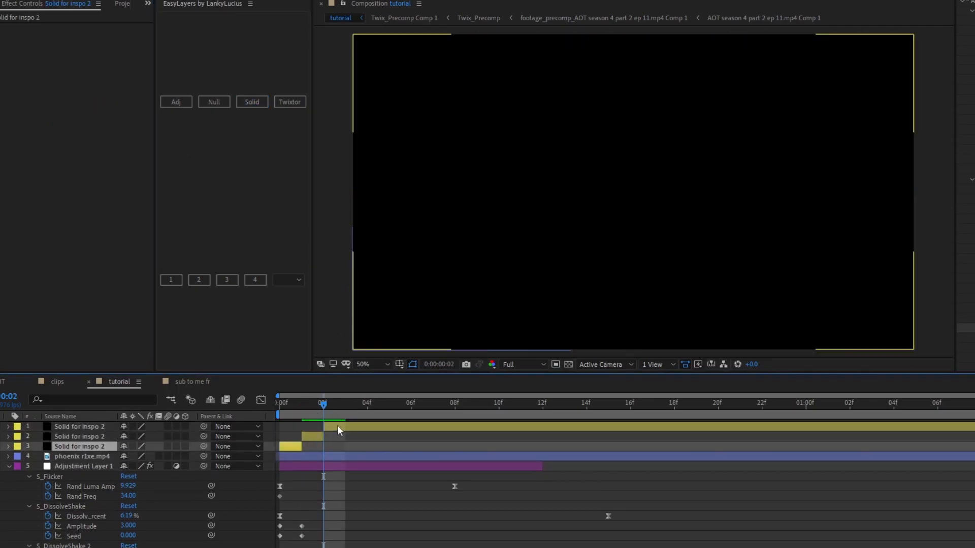
pyautogui.press('Delete')
pyautogui.click(335, 427)
pyautogui.press('Delete')
pyautogui.click(310, 428)
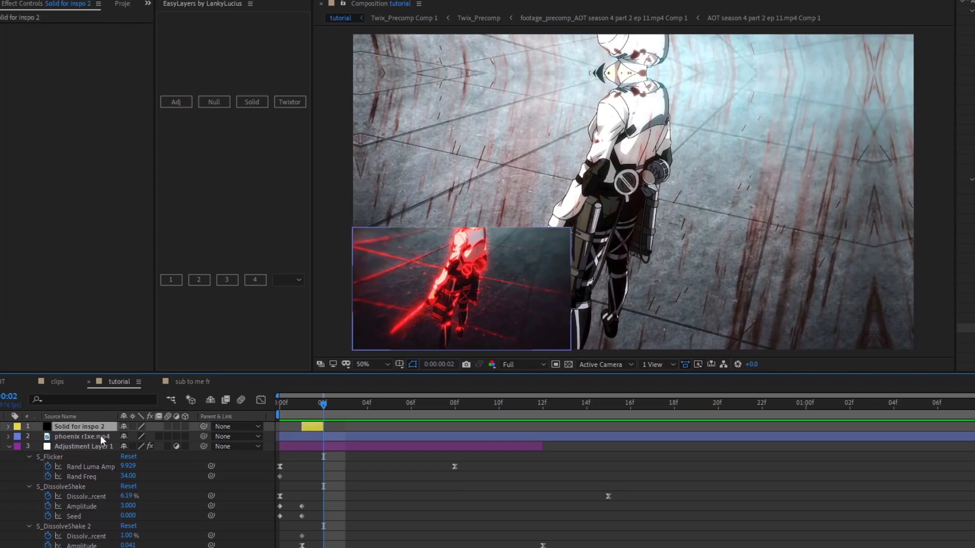
pyautogui.hotkey('ctrl', '[')
pyautogui.moveTo(318, 407); pyautogui.dragTo(358, 422)
pyautogui.click(334, 448)
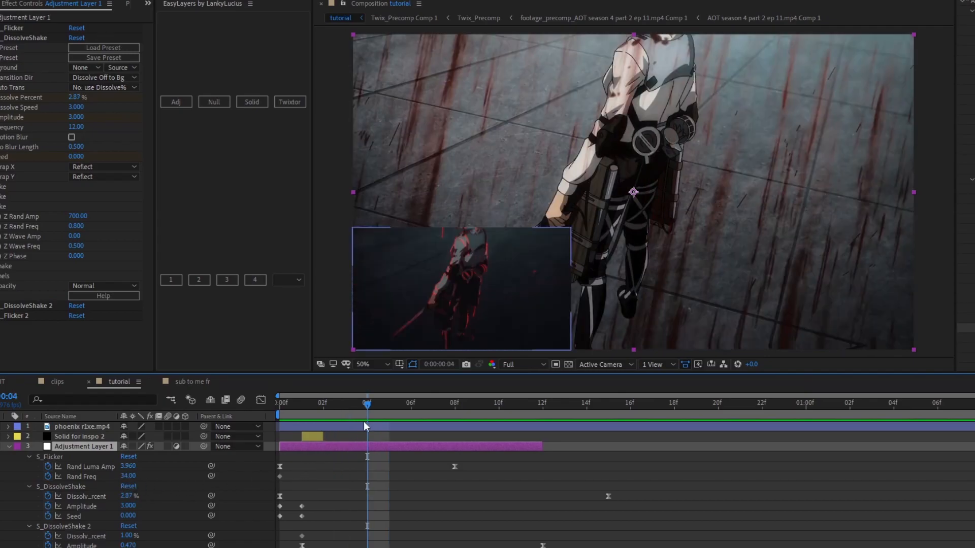
# Keyframe S_Flicker's Rand Freq at 34.00 on frame 3 and 45.24 on frame 4, and raise it on frame 5
pyautogui.click(356, 407)
pyautogui.click(71, 477)
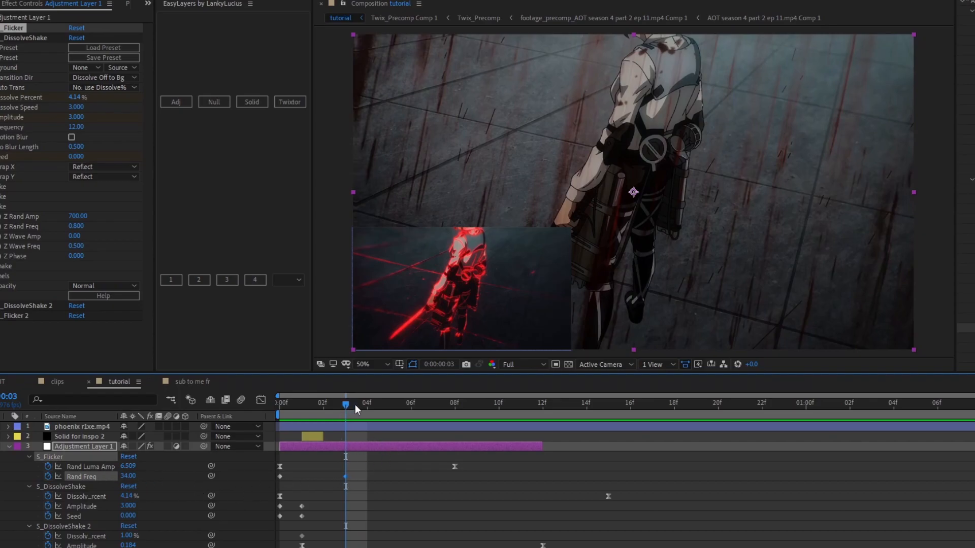
pyautogui.press('pagedown')
pyautogui.moveTo(129, 477); pyautogui.dragTo(778, 472)
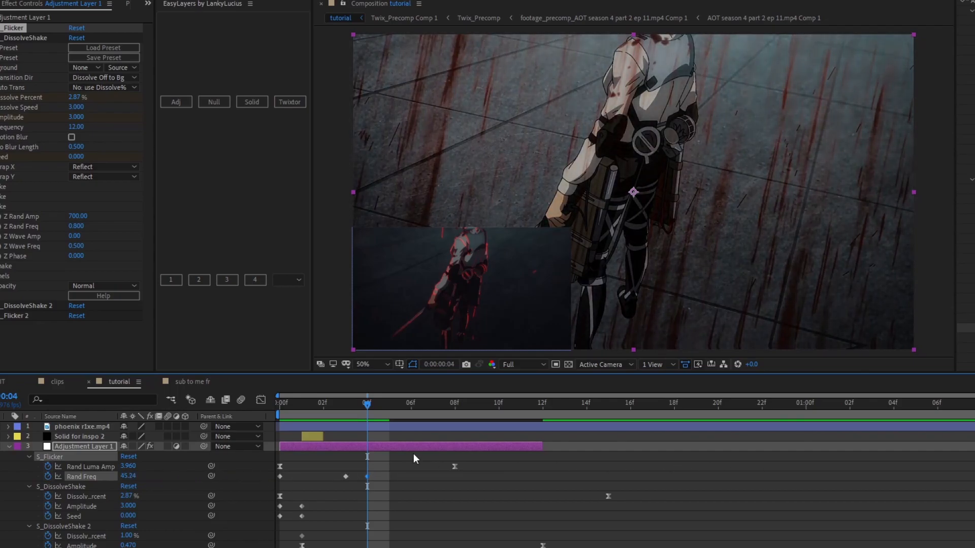
pyautogui.moveTo(367, 406); pyautogui.dragTo(389, 411)
pyautogui.moveTo(138, 476); pyautogui.dragTo(315, 476)
# Keyframe S_Flicker's Rand Freq at 53.63 on frame 6 and 65.63 on frame 7, and preview from the start
pyautogui.moveTo(407, 403); pyautogui.dragTo(409, 413)
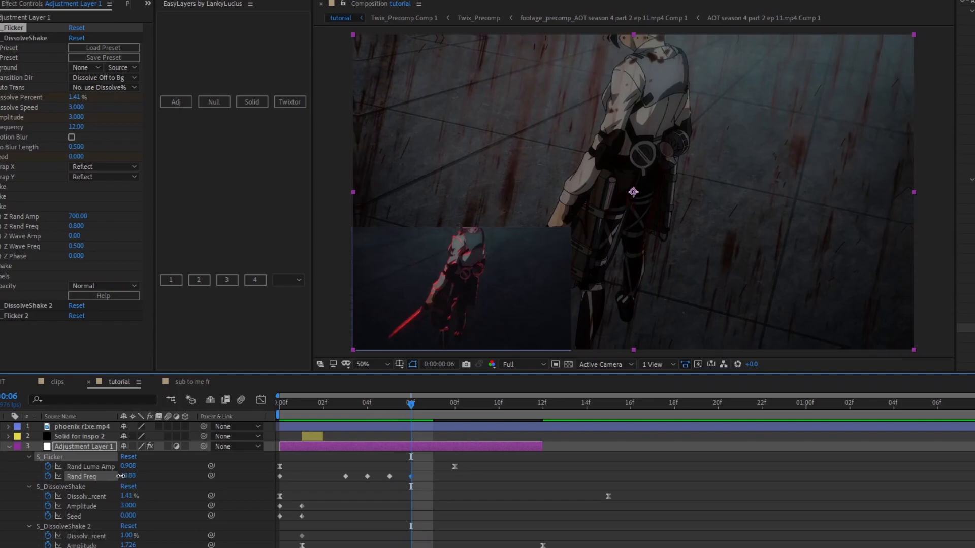
pyautogui.moveTo(120, 476); pyautogui.dragTo(41, 487)
pyautogui.moveTo(207, 481); pyautogui.dragTo(310, 472)
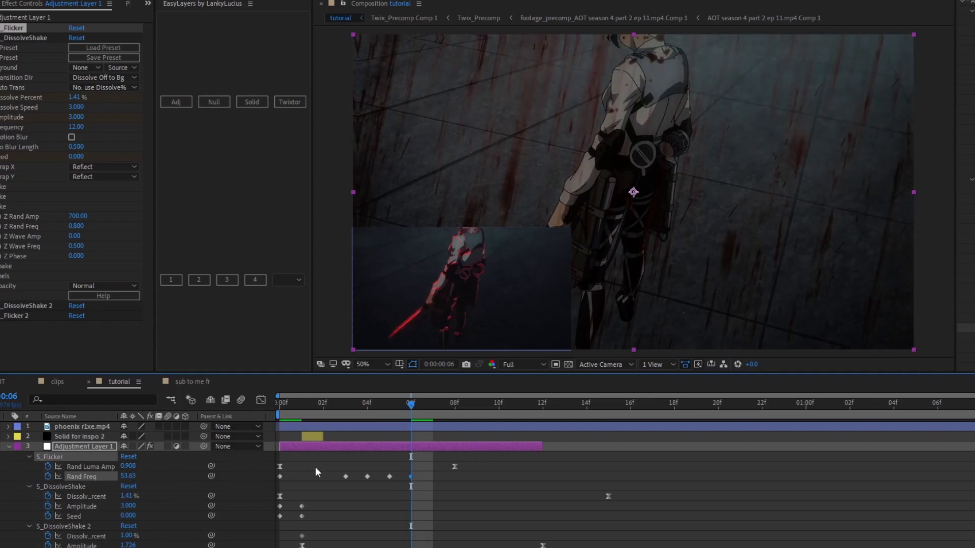
pyautogui.moveTo(415, 407); pyautogui.dragTo(284, 416)
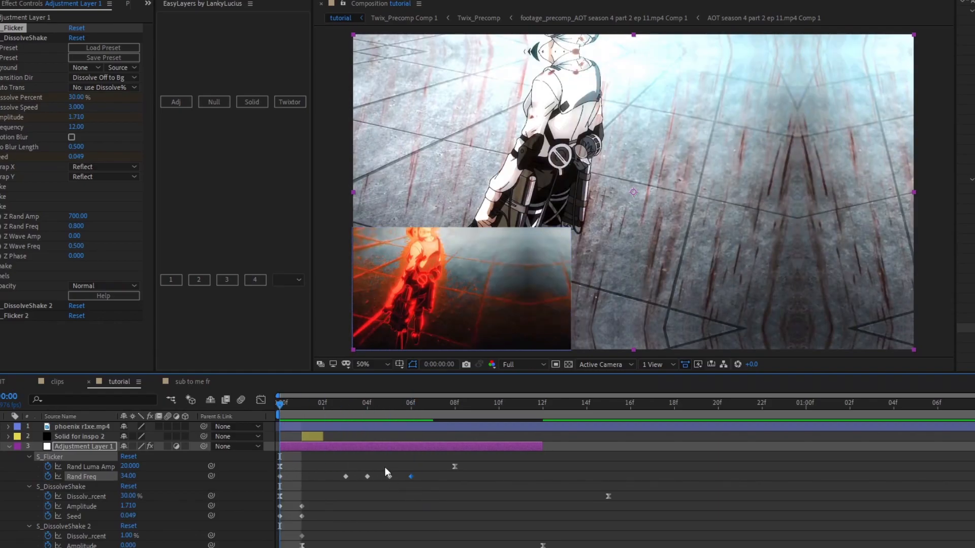
pyautogui.moveTo(350, 413); pyautogui.dragTo(431, 438)
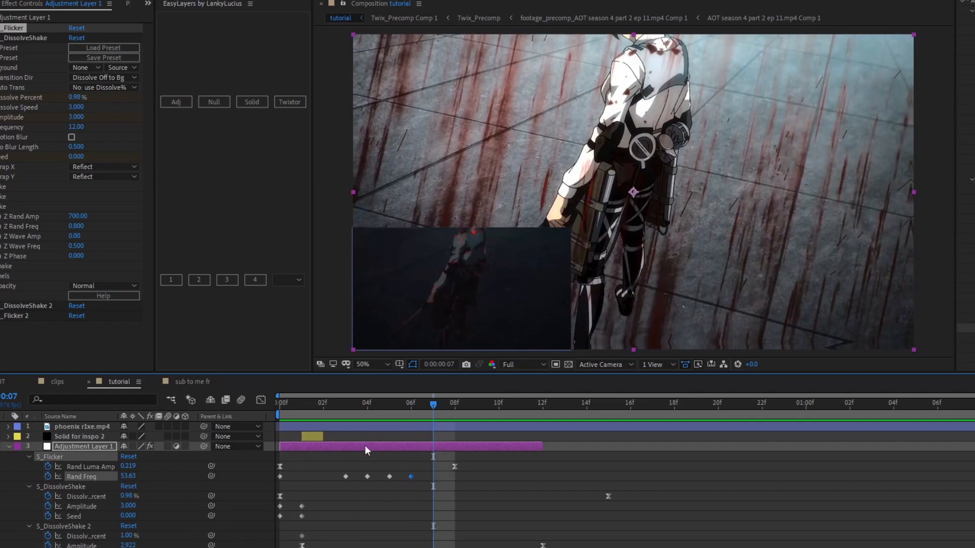
pyautogui.moveTo(124, 480); pyautogui.dragTo(112, 480)
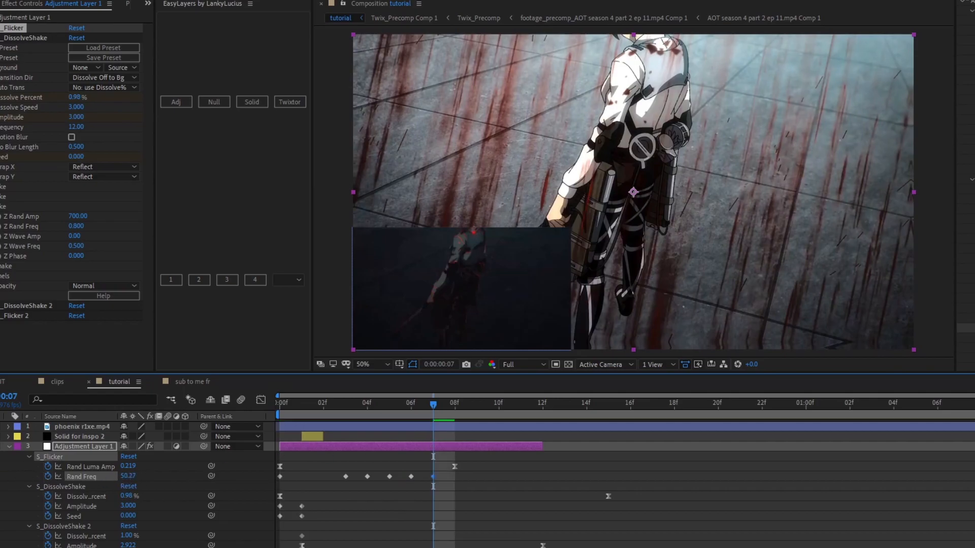
pyautogui.moveTo(433, 405); pyautogui.dragTo(266, 410)
pyautogui.press('space')
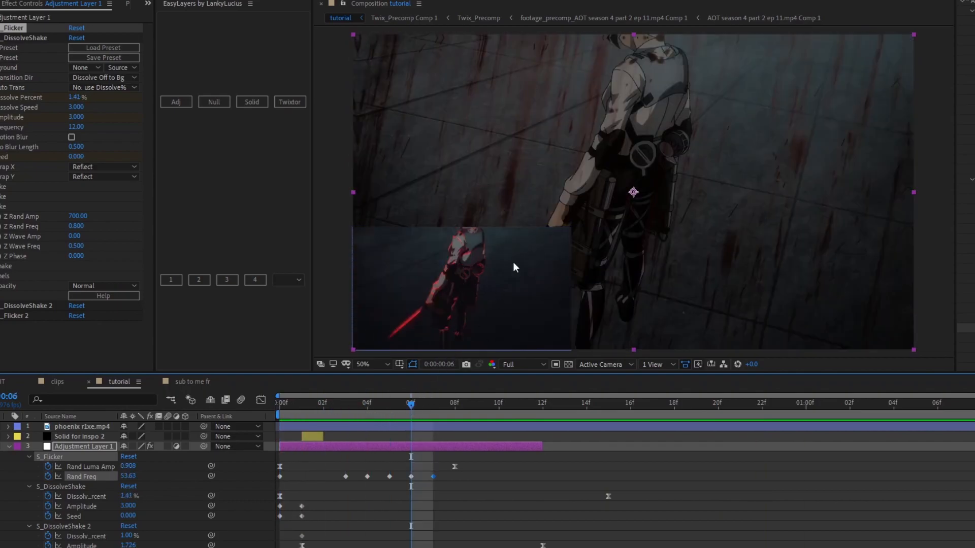
# Keyframe S_DissolveShake's Seed at frames 5 and 7, and change its value on frame 6
pyautogui.moveTo(417, 411); pyautogui.dragTo(414, 441)
pyautogui.scroll(-2, 266, 525)
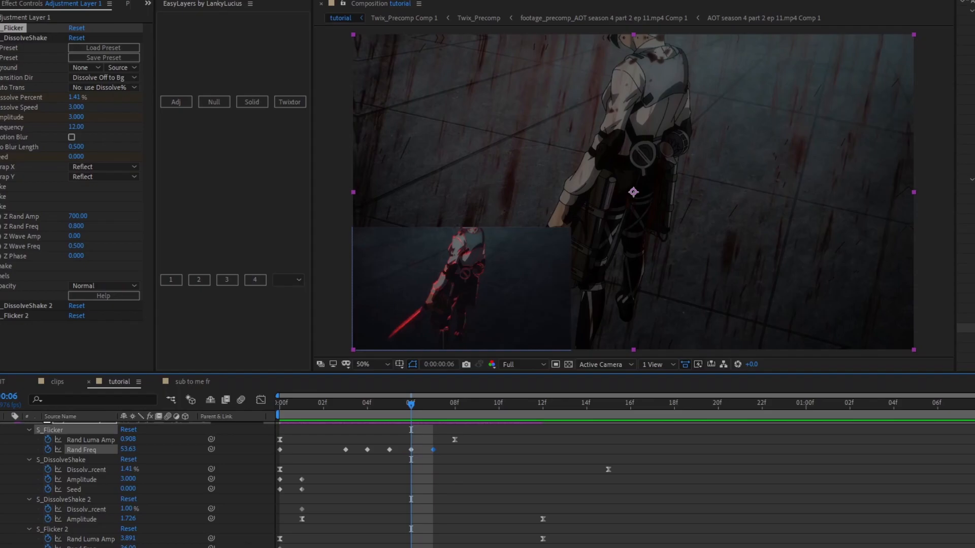
pyautogui.click(411, 489)
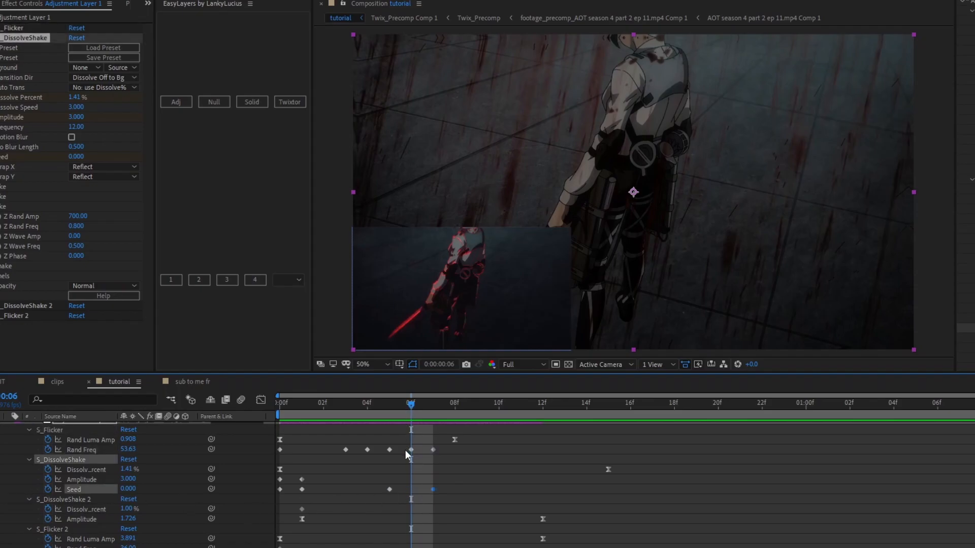
pyautogui.moveTo(128, 489); pyautogui.dragTo(140, 490)
# Move S_DissolveShake 2's last Amplitude keyframe to frame 11 and shape its graph curve to rise steeply at the end
pyautogui.moveTo(409, 405); pyautogui.dragTo(522, 445)
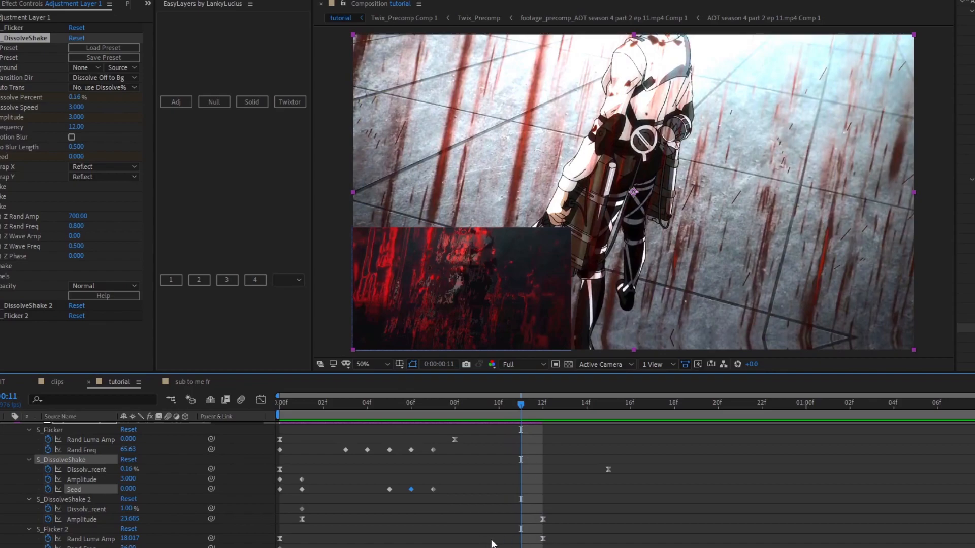
pyautogui.moveTo(542, 520); pyautogui.dragTo(296, 519)
pyautogui.click(261, 400)
pyautogui.click(302, 546)
pyautogui.moveTo(516, 521); pyautogui.dragTo(516, 530)
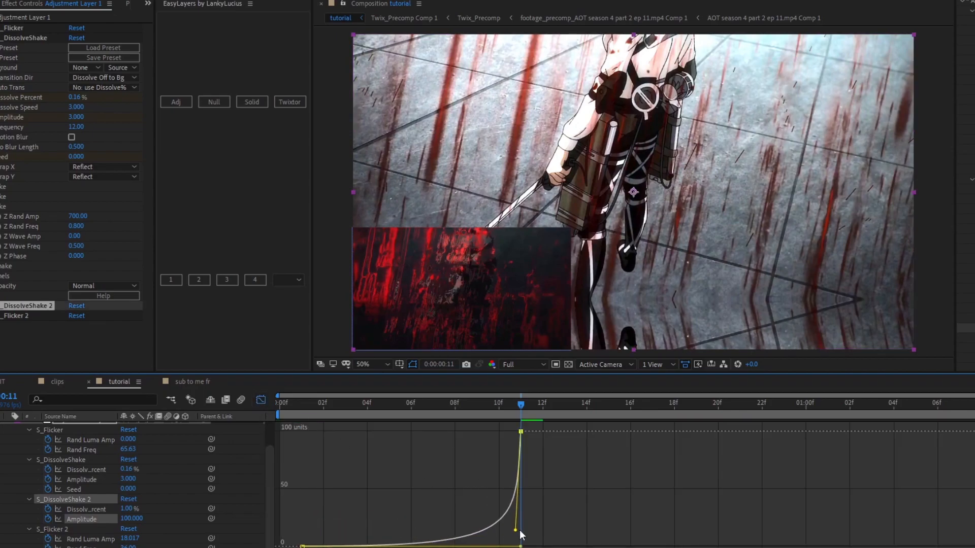
pyautogui.click(262, 399)
pyautogui.click(546, 507)
pyautogui.moveTo(523, 406)
pyautogui.mouseDown()
pyautogui.moveTo(547, 428)
pyautogui.moveTo(521, 407)
pyautogui.mouseUp()
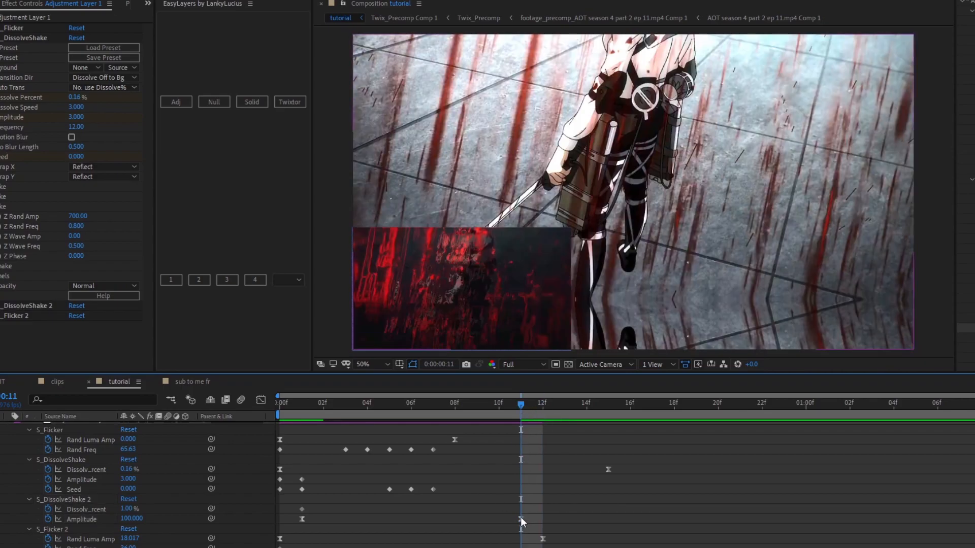
pyautogui.click(520, 517)
# Preview the composition from the first frame and collapse the adjustment layer's properties
pyautogui.moveTo(513, 404); pyautogui.dragTo(287, 414)
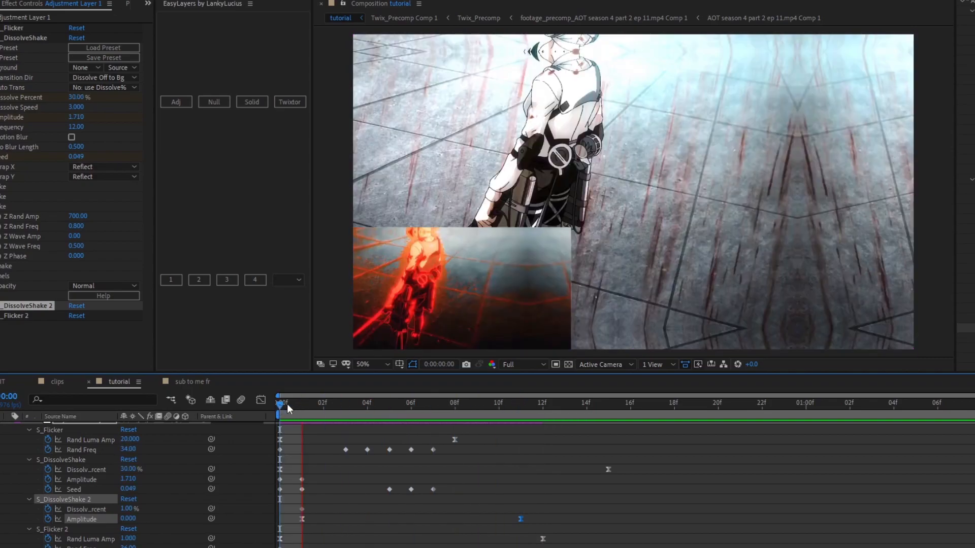
pyautogui.press('space')
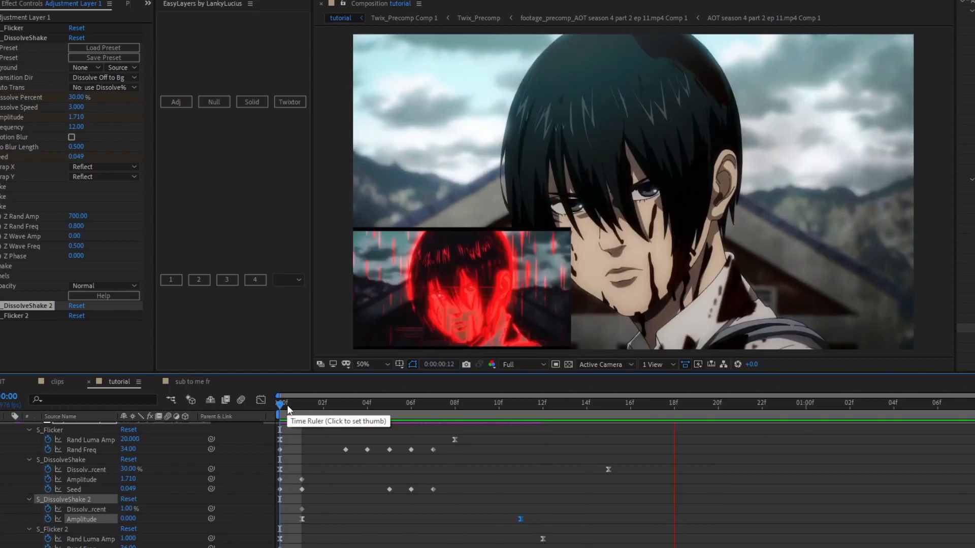
pyautogui.scroll(1, 321, 500)
pyautogui.click(8, 446)
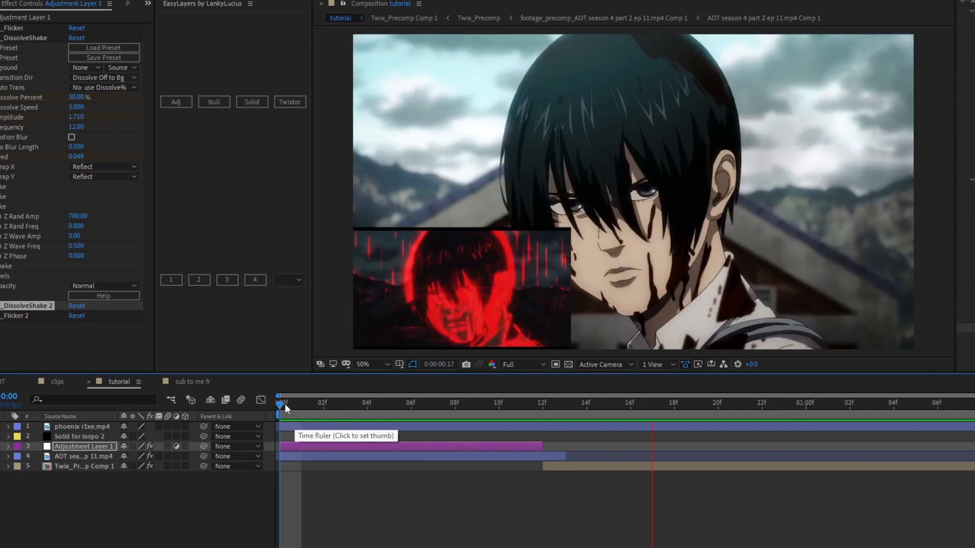
pyautogui.click(282, 402)
# Keyframe S_DissolveShake's Dissolve Percent at 20% on frame 1, shape its curve to fall steeply after that frame, and preview
pyautogui.press('u')
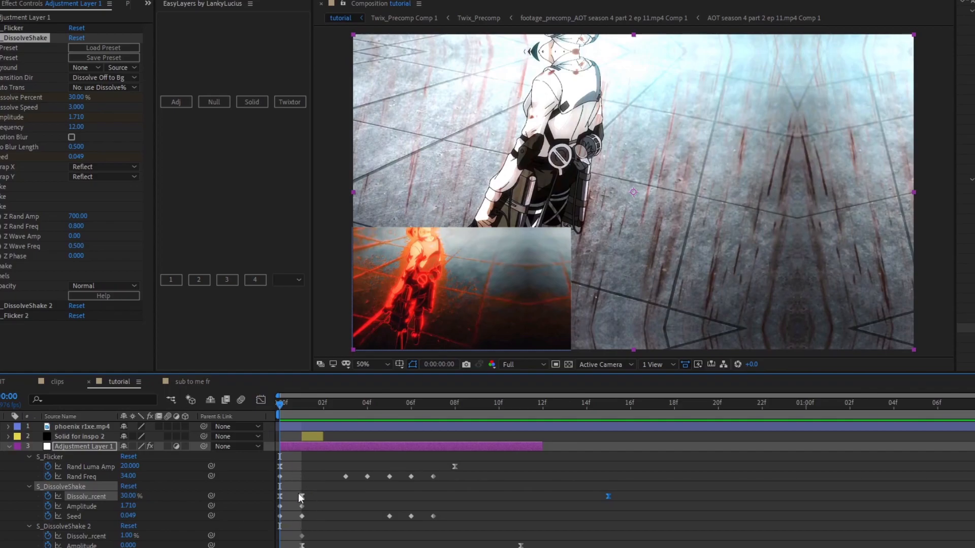
pyautogui.moveTo(279, 403); pyautogui.dragTo(294, 429)
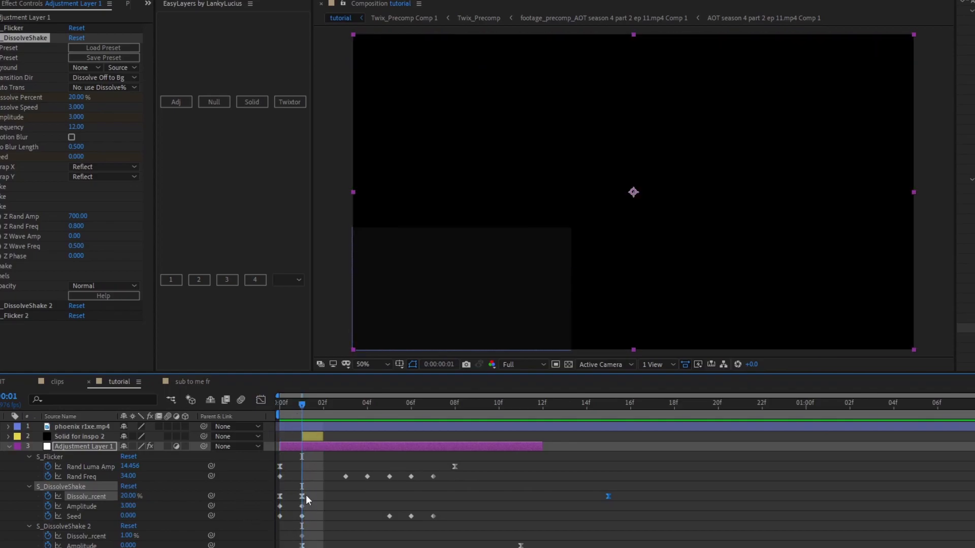
pyautogui.click(541, 497)
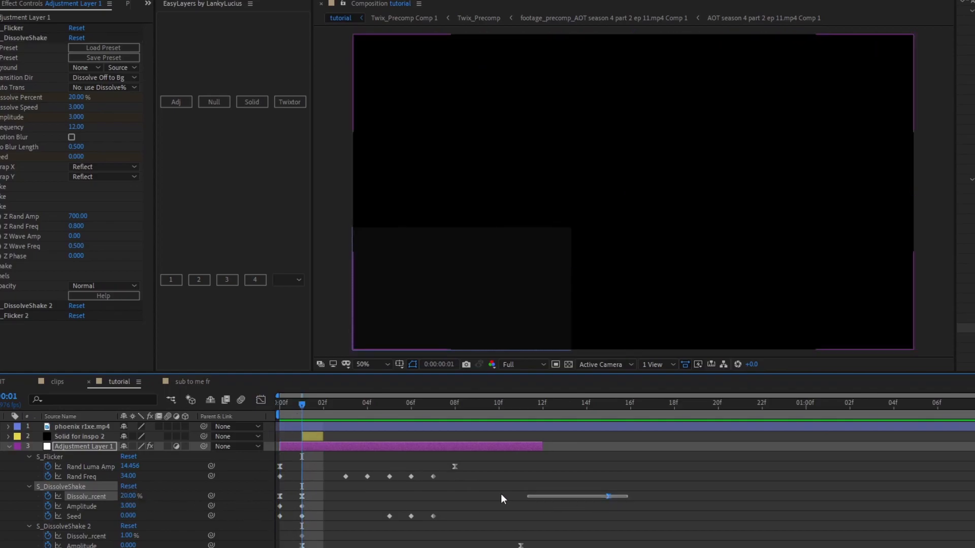
pyautogui.click(301, 496)
pyautogui.click(260, 399)
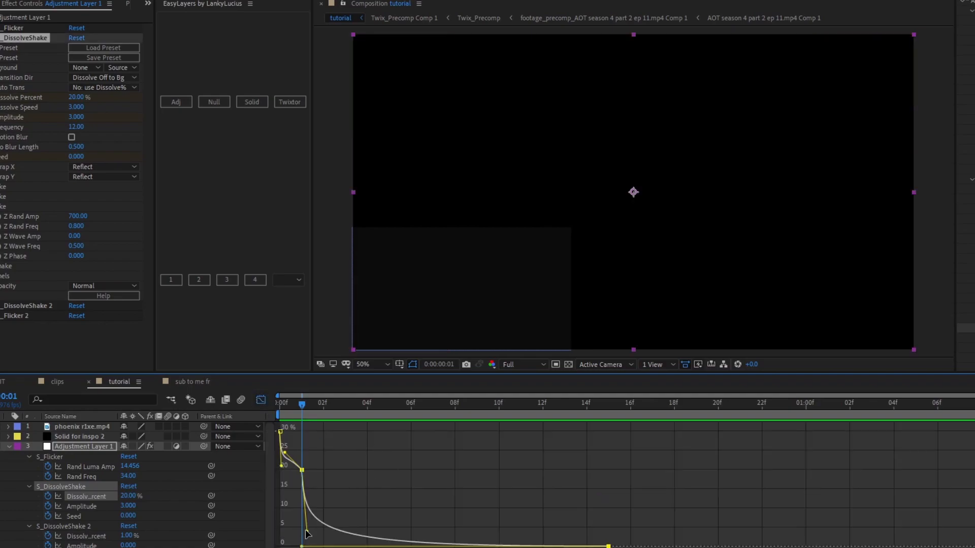
pyautogui.moveTo(306, 531); pyautogui.dragTo(307, 537)
pyautogui.click(278, 405)
pyautogui.click(260, 399)
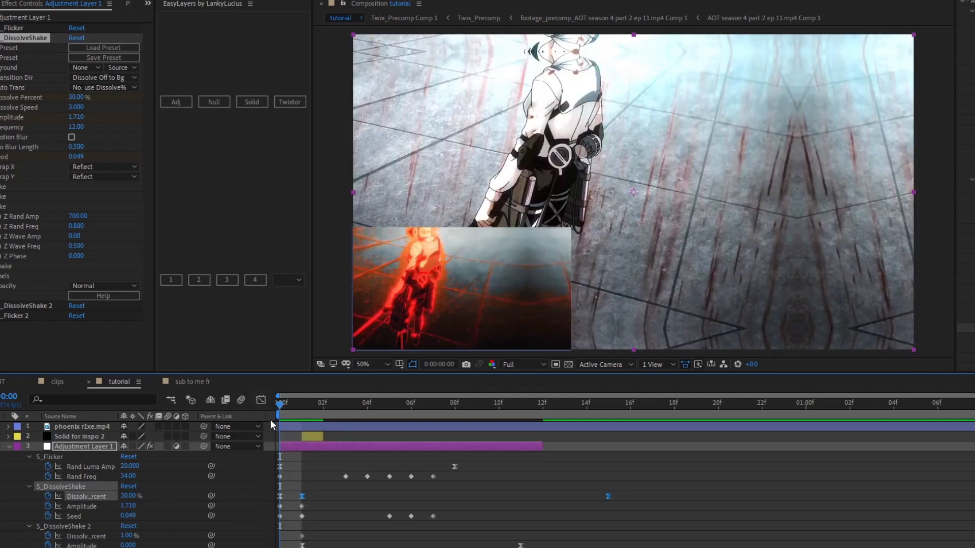
pyautogui.press('space')
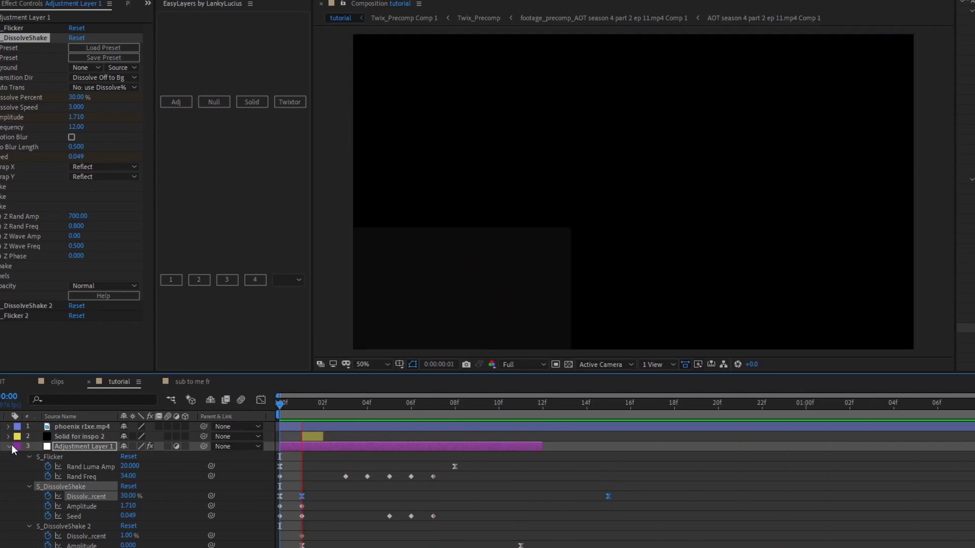
pyautogui.click(9, 447)
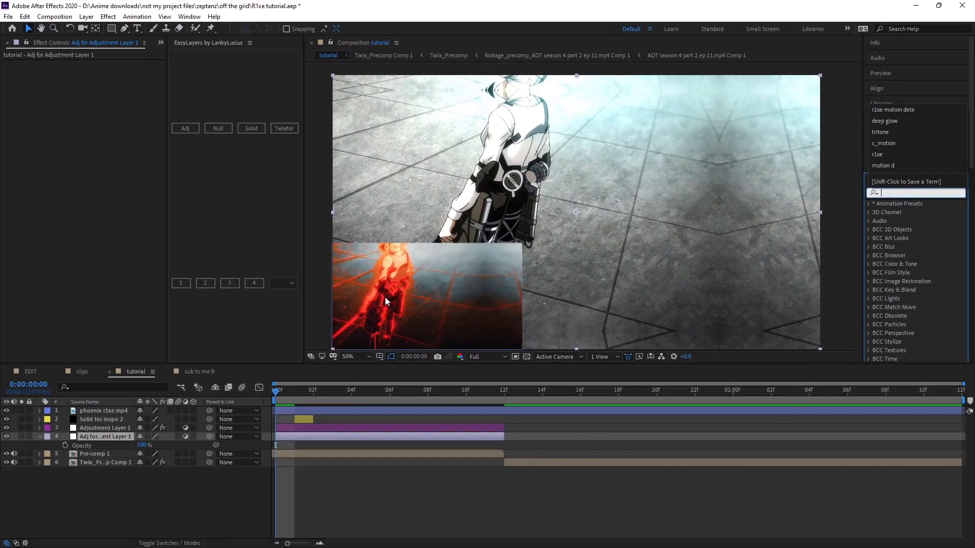
# Apply S_MotionDetect to the new adjustment layer beneath Adjustment Layer 1
pyautogui.moveTo(391, 297); pyautogui.dragTo(476, 239)
pyautogui.click(307, 395)
pyautogui.moveTo(306, 395); pyautogui.dragTo(288, 431)
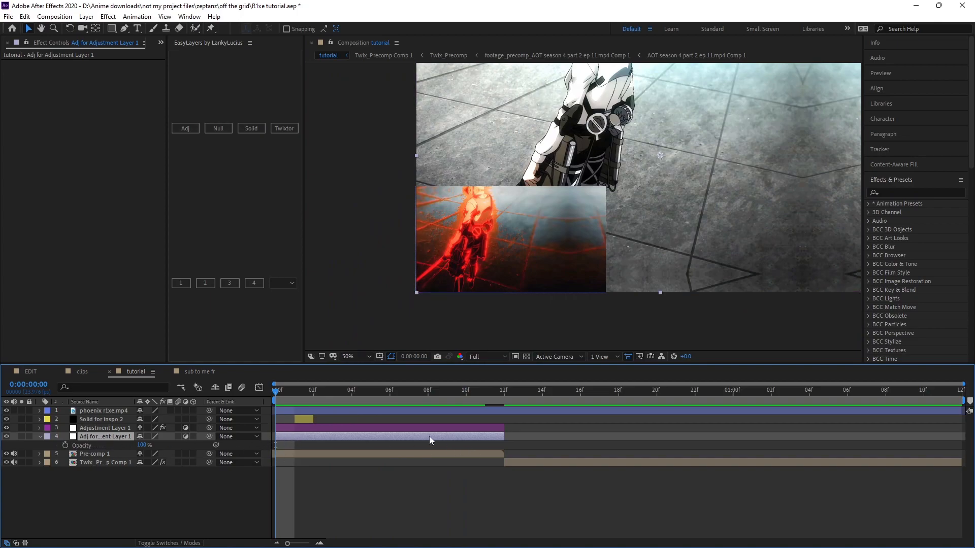
pyautogui.click(890, 192)
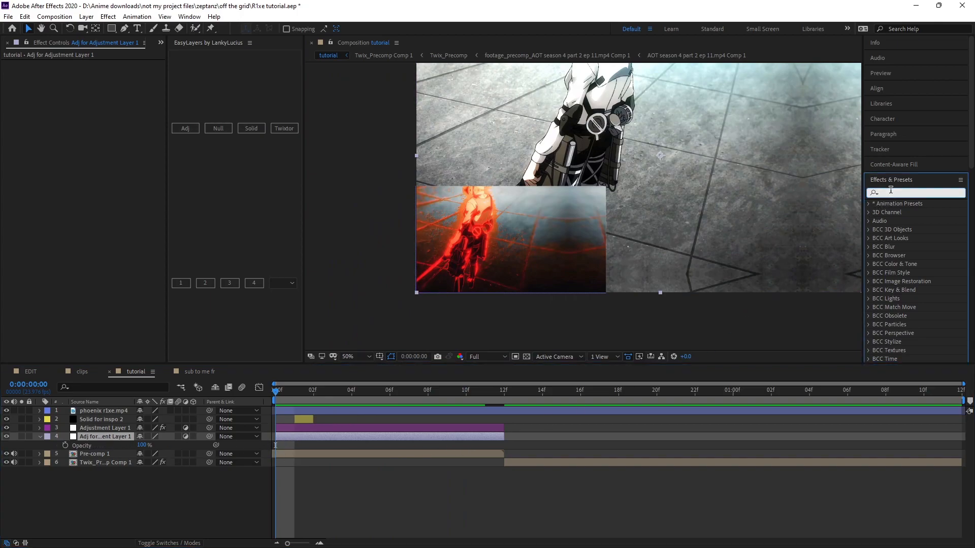
pyautogui.write('s_motion')
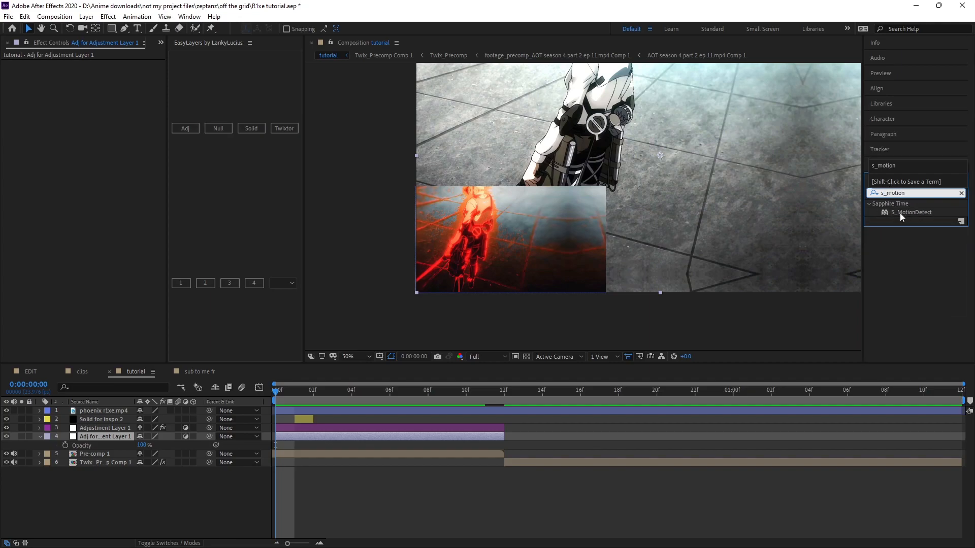
pyautogui.moveTo(901, 217); pyautogui.dragTo(333, 438)
# Add the Color Correction Tritone effect after S_MotionDetect and display frame 5 with the whole composition fitted in view
pyautogui.click(909, 195)
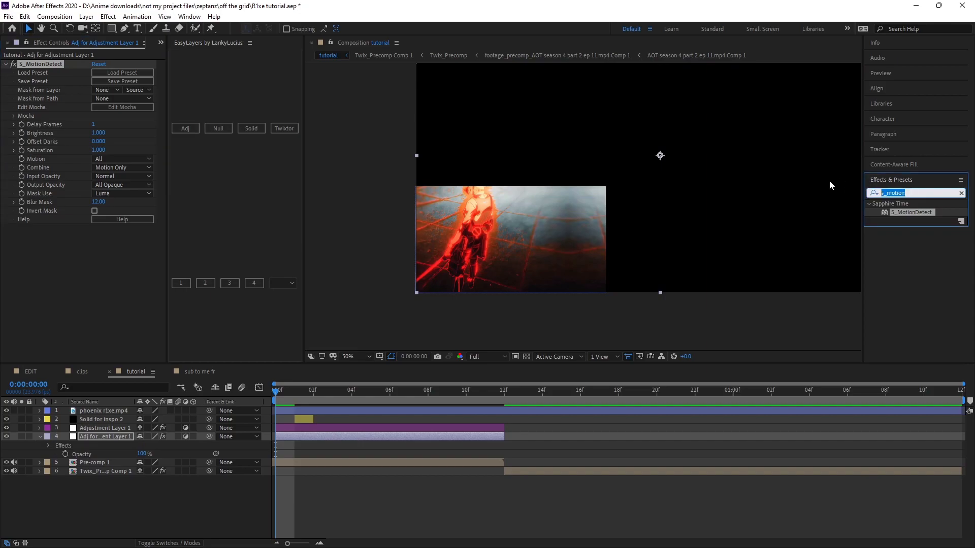
pyautogui.write('tritone')
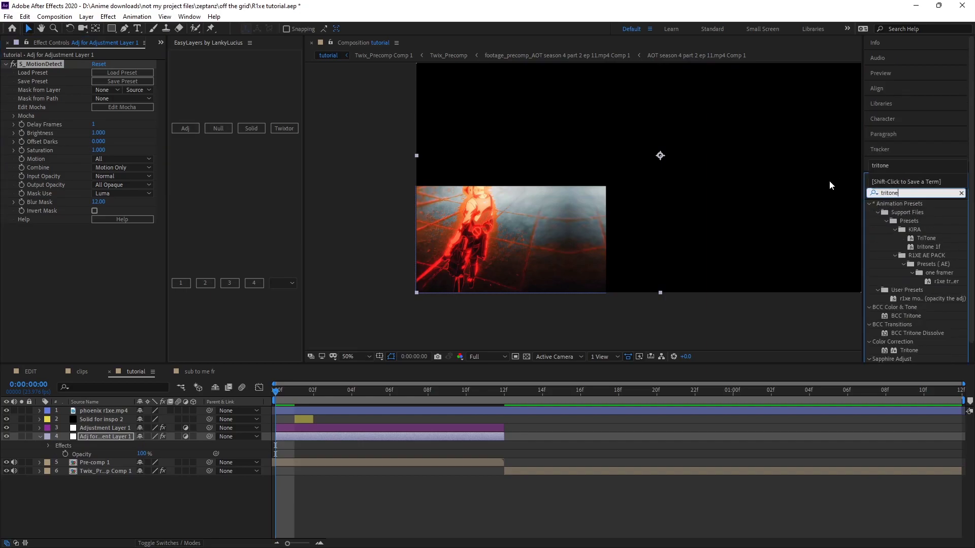
pyautogui.moveTo(907, 350); pyautogui.dragTo(136, 289)
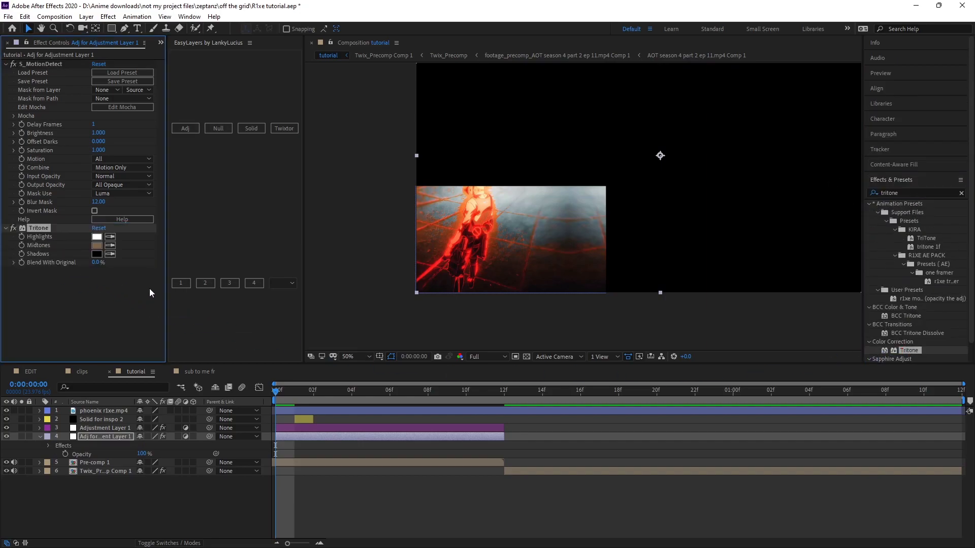
pyautogui.moveTo(357, 396); pyautogui.dragTo(389, 396)
pyautogui.moveTo(634, 211); pyautogui.dragTo(541, 261)
pyautogui.click(356, 358)
pyautogui.click(359, 369)
pyautogui.click(14, 229)
pyautogui.moveTo(398, 394); pyautogui.dragTo(371, 399)
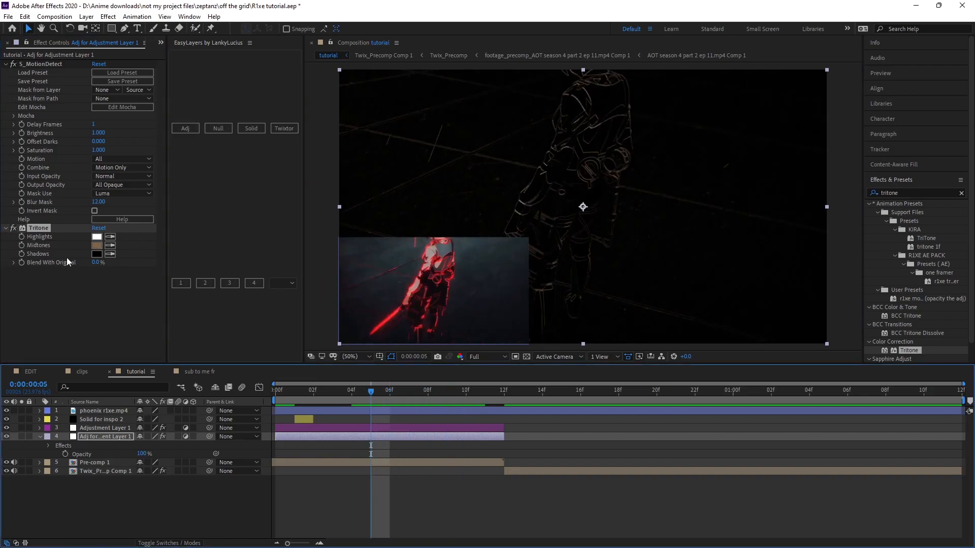
# Add the Deep Glow effect after Tritone on the motion-detect adjustment layer
pyautogui.moveTo(901, 194); pyautogui.dragTo(849, 187)
pyautogui.press('BackSpace')
pyautogui.write('deep glo')
pyautogui.moveTo(912, 266); pyautogui.dragTo(107, 274)
# Set Tritone's Midtones color to a bright, saturated red
pyautogui.click(96, 185)
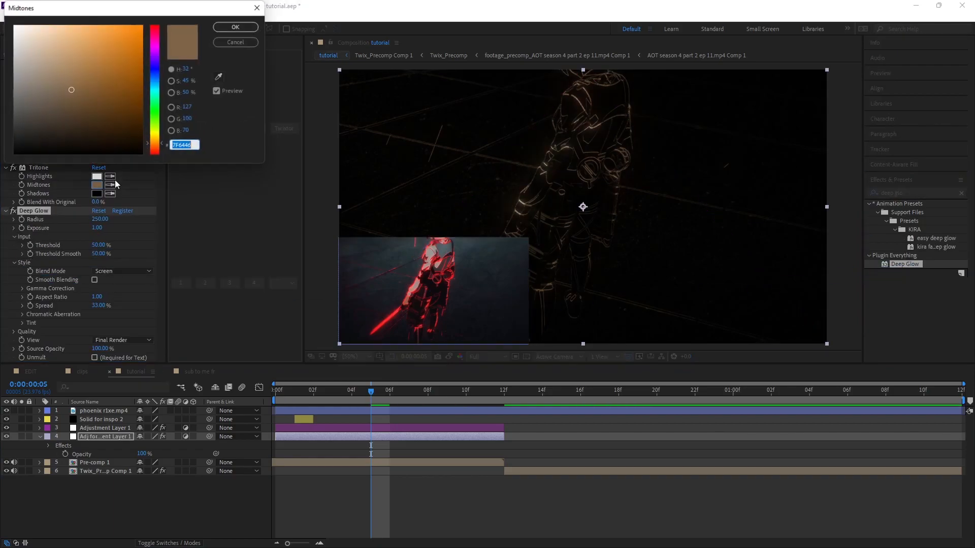
pyautogui.click(155, 26)
pyautogui.click(138, 28)
pyautogui.click(236, 26)
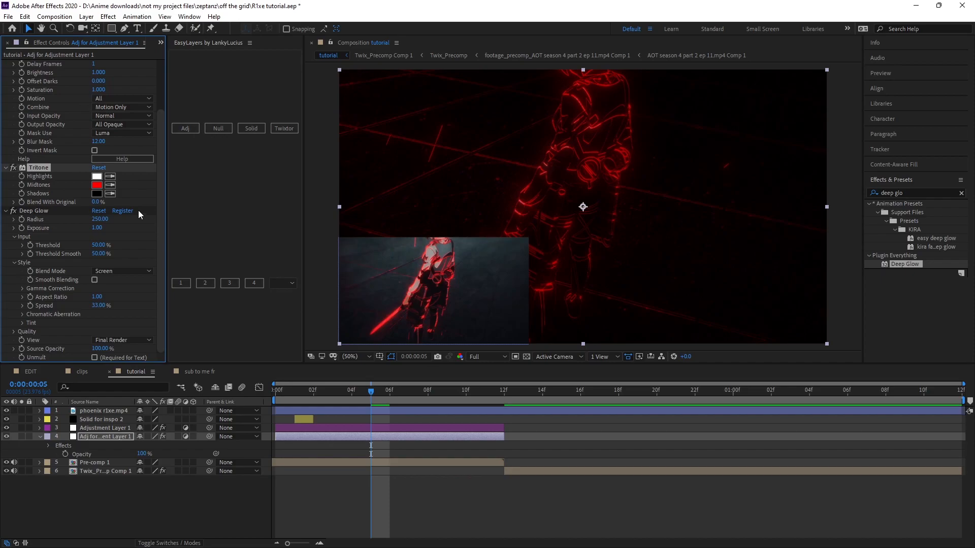
# Set Deep Glow's Radius to 30 and Exposure to 2.32
pyautogui.scroll(3, 94, 277)
pyautogui.click(6, 228)
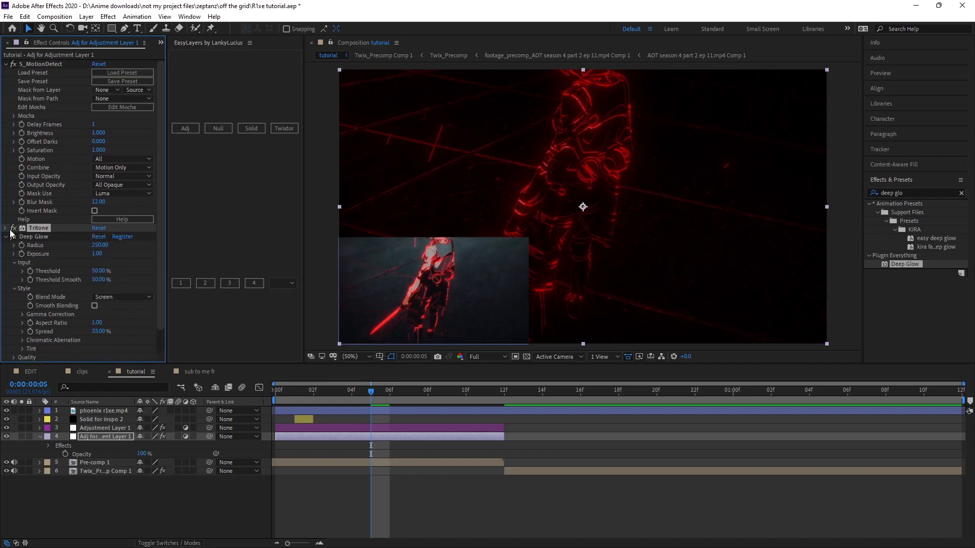
pyautogui.moveTo(99, 245); pyautogui.dragTo(19, 248)
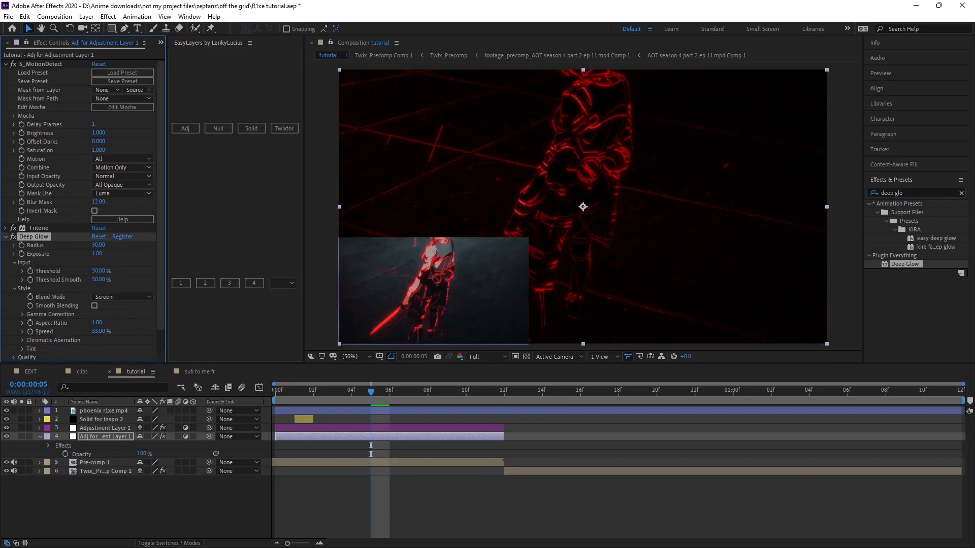
pyautogui.moveTo(94, 258); pyautogui.dragTo(170, 259)
pyautogui.moveTo(505, 234)
pyautogui.mouseDown()
pyautogui.moveTo(494, 249)
pyautogui.moveTo(497, 233)
pyautogui.mouseUp()
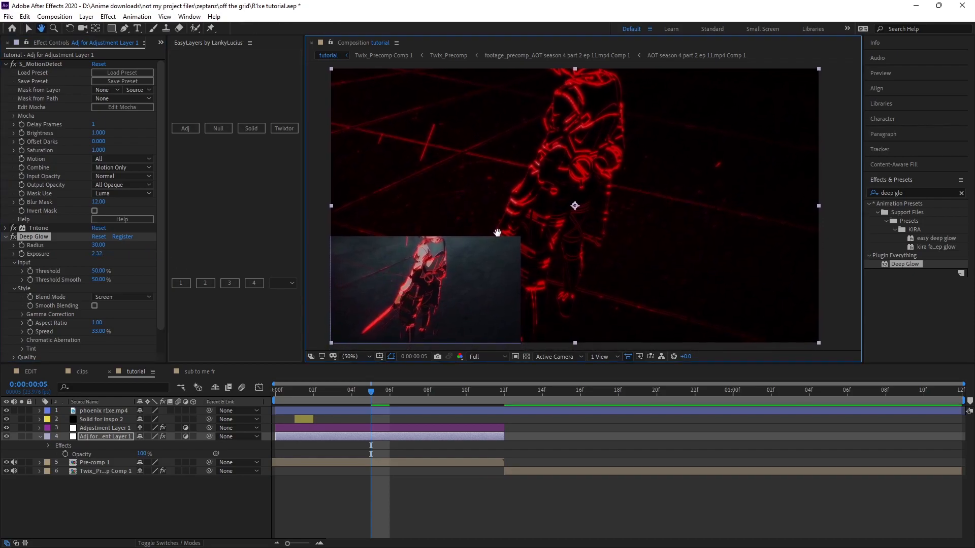
# Trim the start of the motion-detect adjustment layer to frame 1 and check the result on frame 2
pyautogui.moveTo(372, 394); pyautogui.dragTo(297, 409)
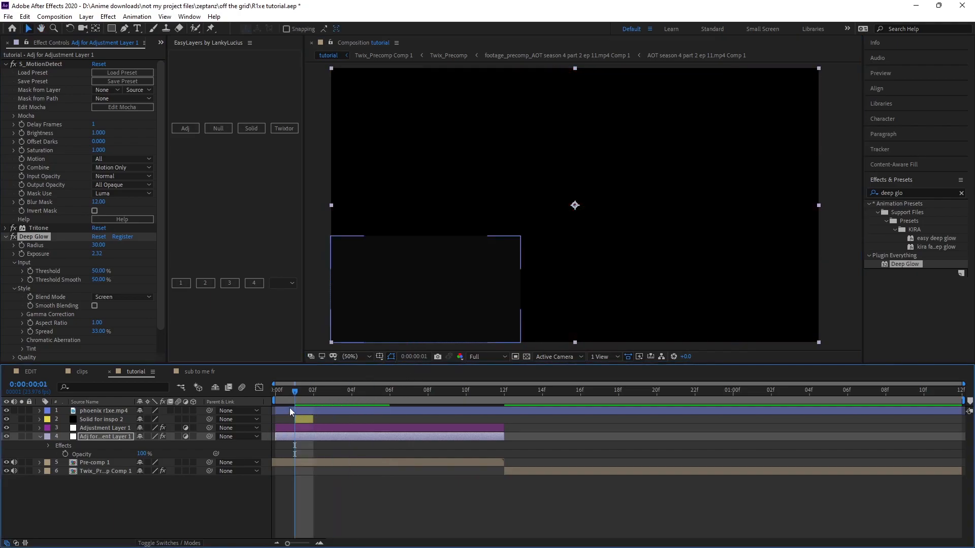
pyautogui.moveTo(300, 400); pyautogui.dragTo(287, 437)
pyautogui.moveTo(289, 398)
pyautogui.mouseDown()
pyautogui.moveTo(278, 399)
pyautogui.moveTo(307, 404)
pyautogui.mouseUp()
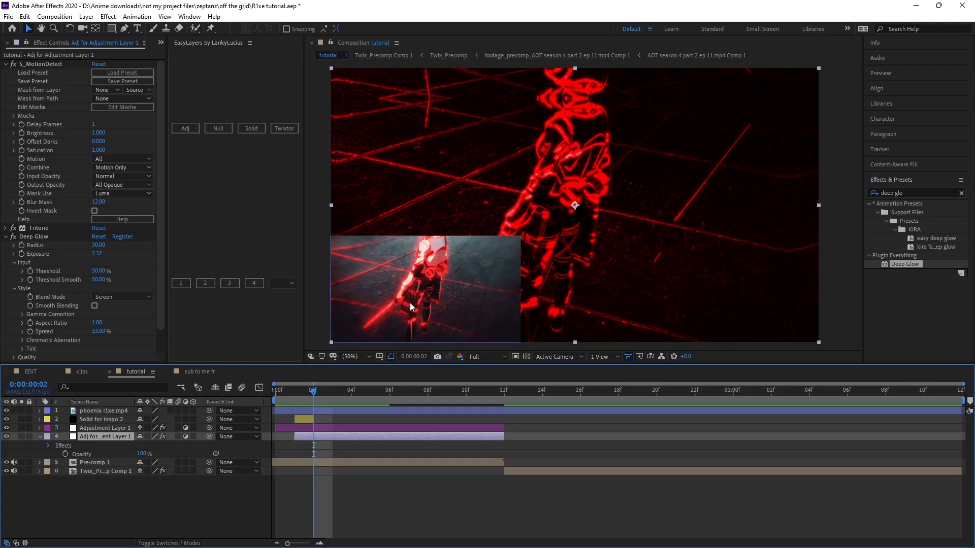
# Start keyframing Opacity on the motion-detect adjustment layer with 100% at frame 1
pyautogui.click(66, 454)
pyautogui.moveTo(143, 454); pyautogui.dragTo(125, 459)
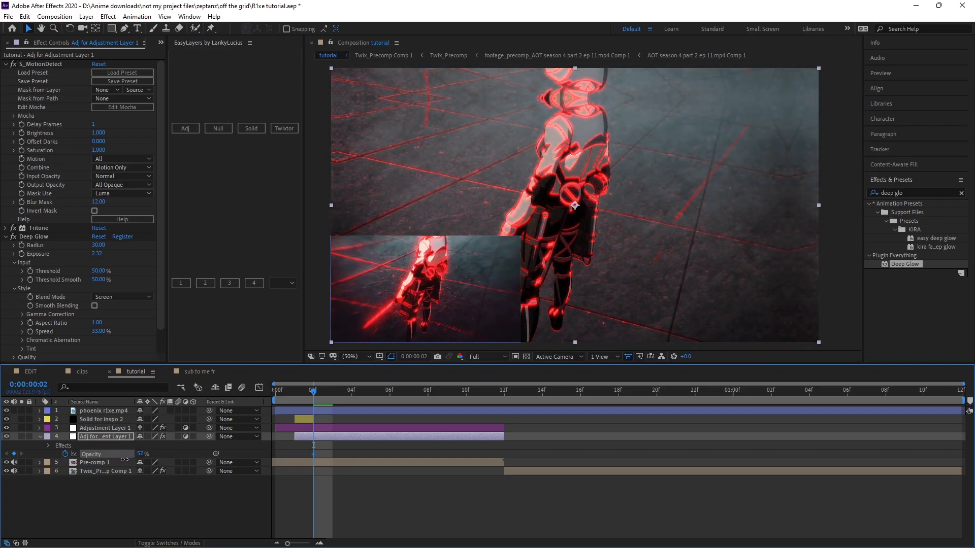
pyautogui.click(6, 411)
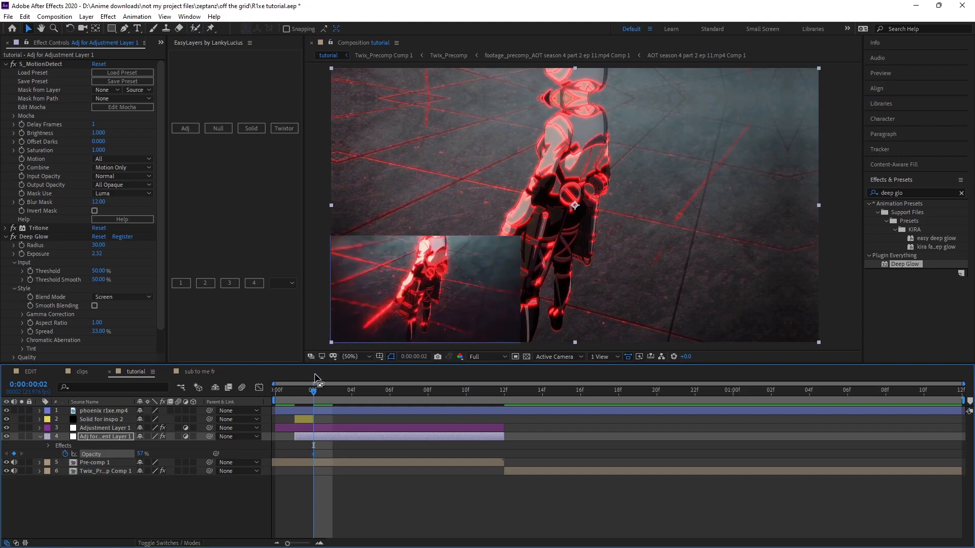
pyautogui.moveTo(314, 396); pyautogui.dragTo(310, 446)
pyautogui.moveTo(141, 456); pyautogui.dragTo(314, 458)
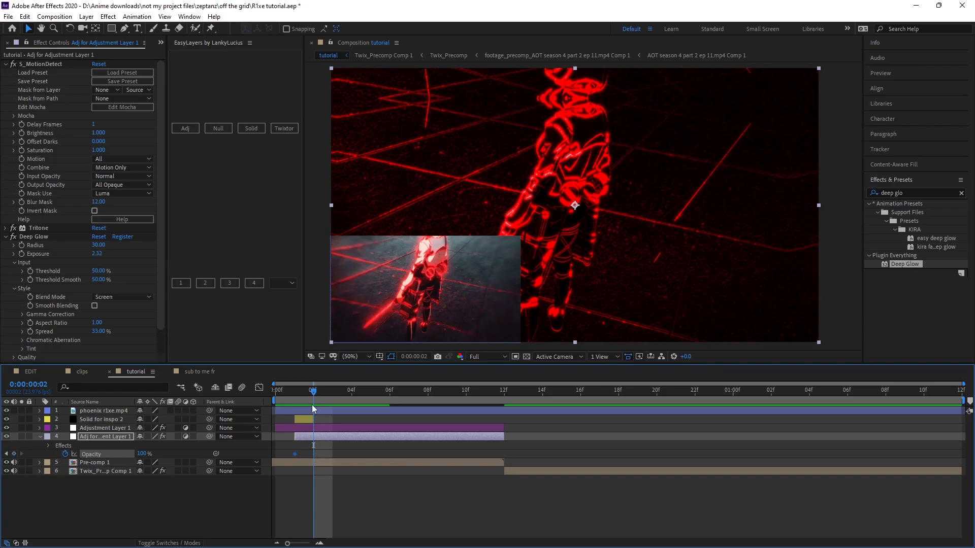
# Try fading the motion-detect layer's Opacity down from frame 1 to a keyframe at frame 12, and preview it
pyautogui.press('space')
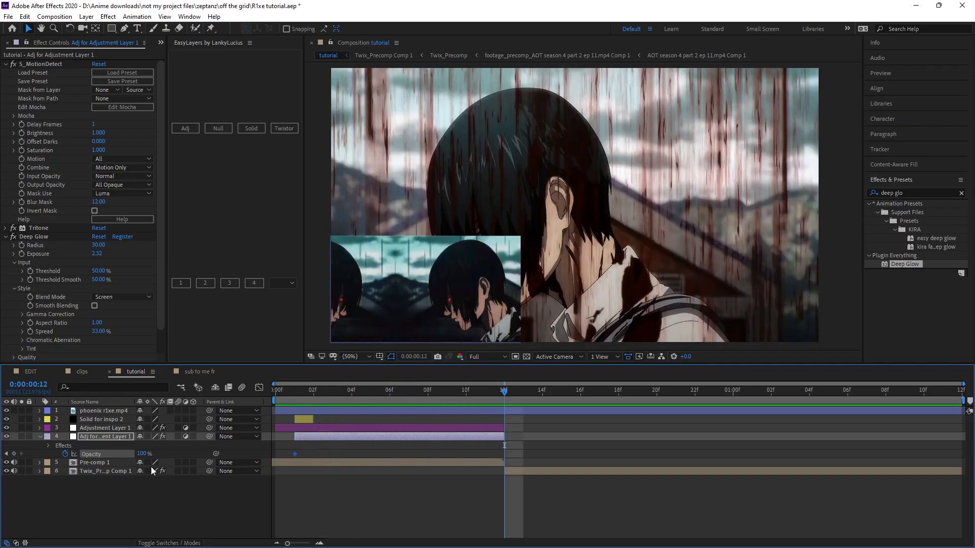
pyautogui.moveTo(145, 454); pyautogui.dragTo(61, 456)
pyautogui.click(297, 392)
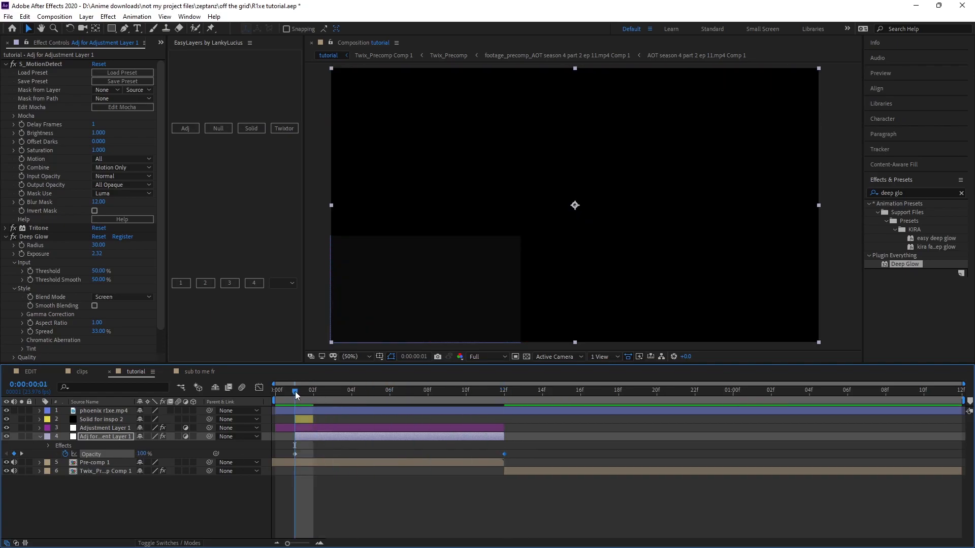
pyautogui.press('space')
pyautogui.press('space')
pyautogui.press('space')
pyautogui.press('space')
# Try ramping the motion-detect layer's Opacity from 0% at frame 1 to 100% at frame 12, and preview it
pyautogui.moveTo(143, 455); pyautogui.dragTo(71, 455)
pyautogui.press('k')
pyautogui.moveTo(156, 454); pyautogui.dragTo(303, 389)
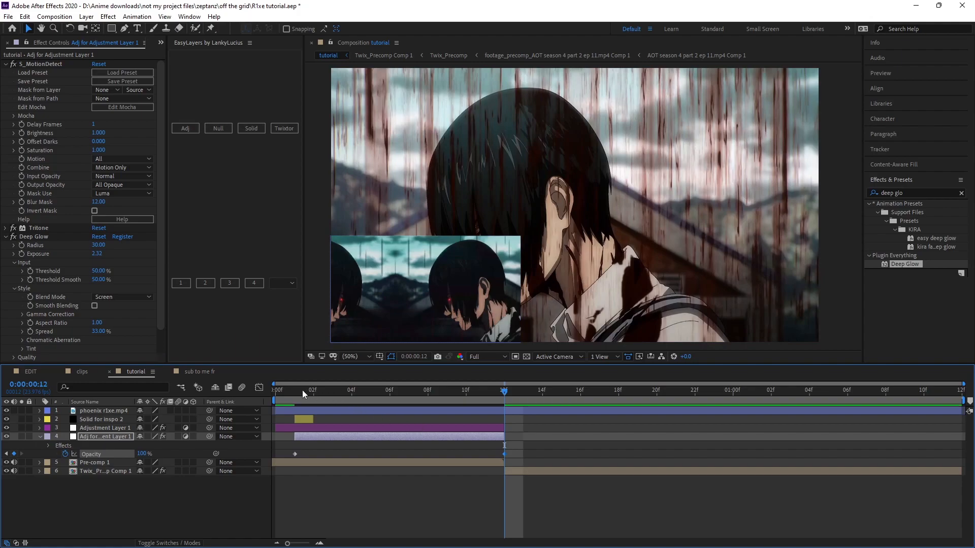
pyautogui.click(294, 391)
pyautogui.press('space')
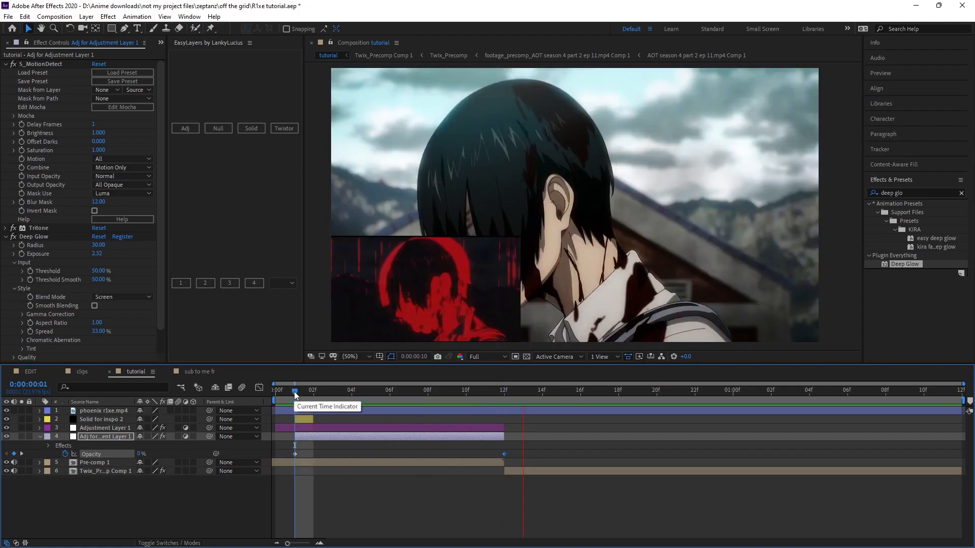
pyautogui.moveTo(296, 396); pyautogui.dragTo(483, 413)
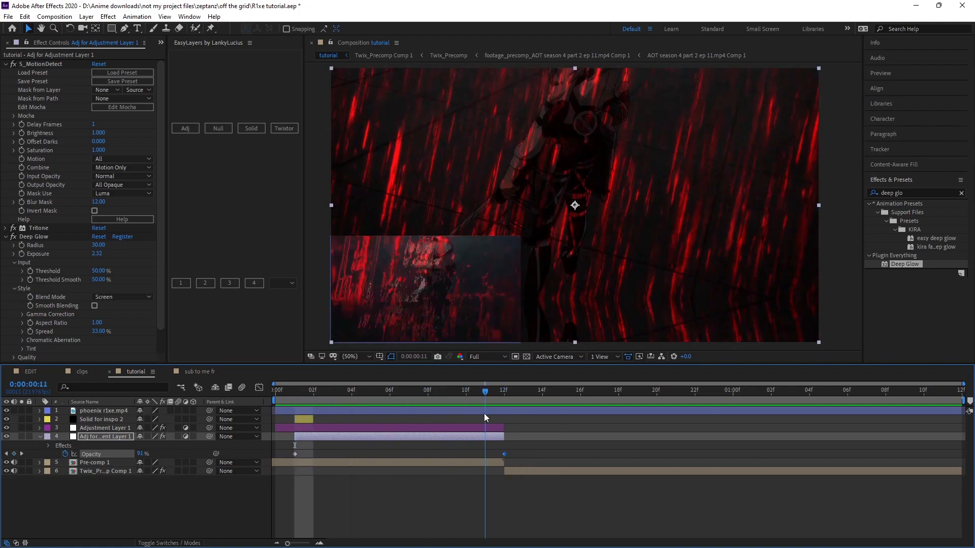
pyautogui.moveTo(412, 393); pyautogui.dragTo(297, 413)
pyautogui.moveTo(504, 453); pyautogui.dragTo(298, 453)
# Keyframe the motion-detect layer's Opacity at 80% on frame 2 and about 60% on frame 3
pyautogui.moveTo(298, 392); pyautogui.dragTo(312, 399)
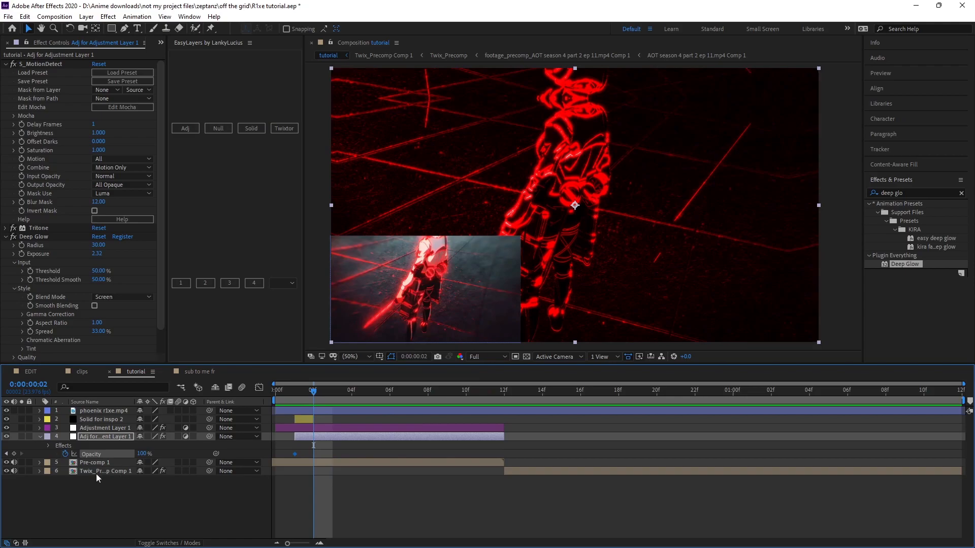
pyautogui.moveTo(88, 458); pyautogui.dragTo(113, 457)
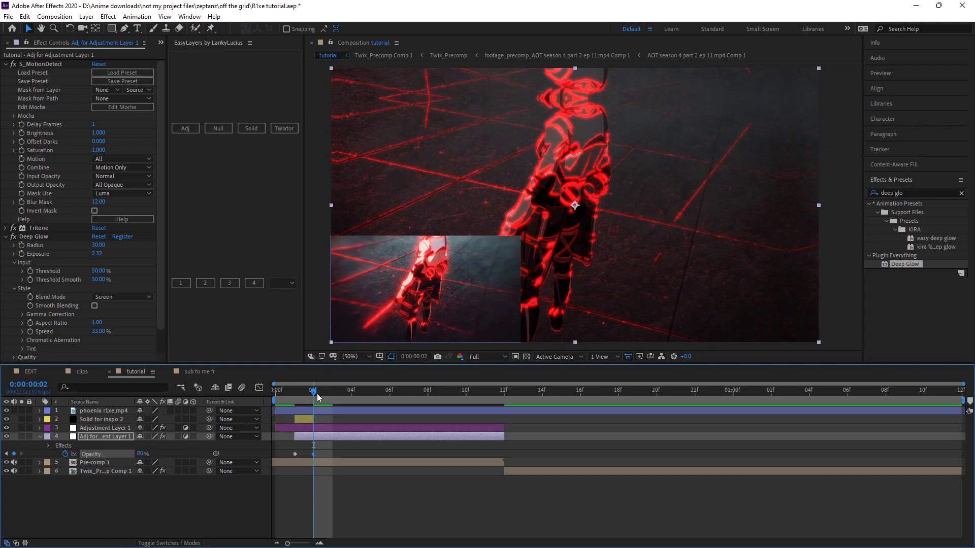
pyautogui.moveTo(316, 393); pyautogui.dragTo(327, 398)
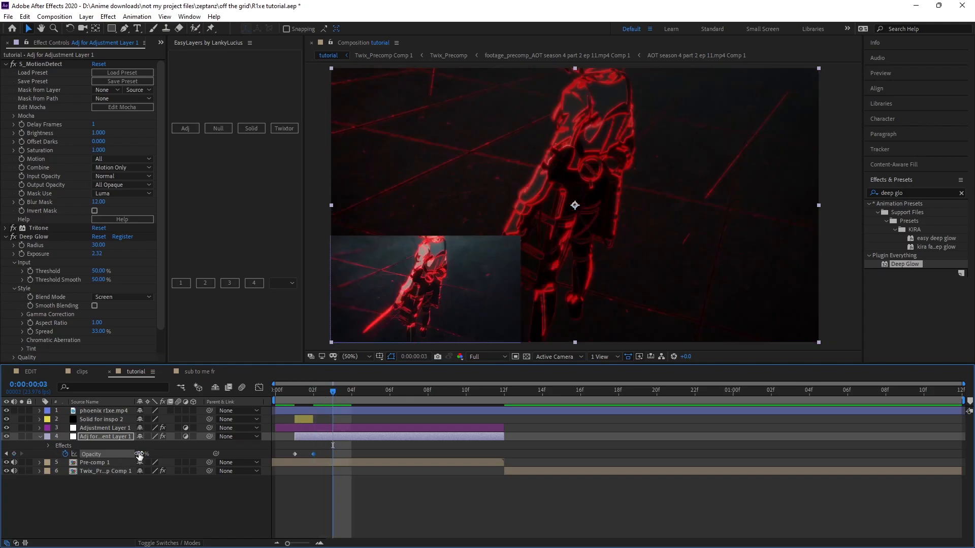
pyautogui.moveTo(328, 395)
pyautogui.mouseDown()
pyautogui.moveTo(318, 398)
pyautogui.moveTo(328, 399)
pyautogui.mouseUp()
pyautogui.moveTo(141, 454); pyautogui.dragTo(157, 452)
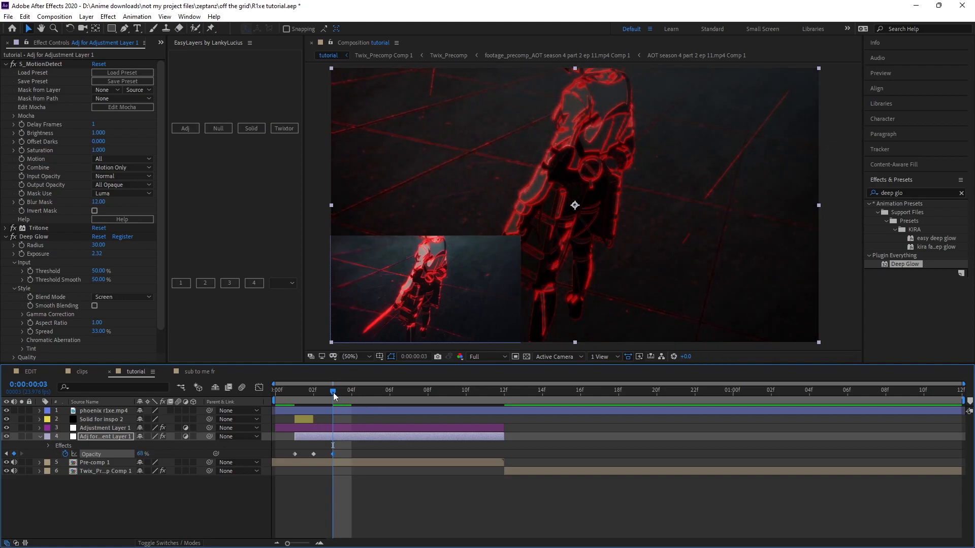
# Keyframe the motion-detect layer's Opacity at about 28% on frame 4 and 59% on frame 5
pyautogui.moveTo(333, 392); pyautogui.dragTo(346, 397)
pyautogui.moveTo(141, 454); pyautogui.dragTo(125, 459)
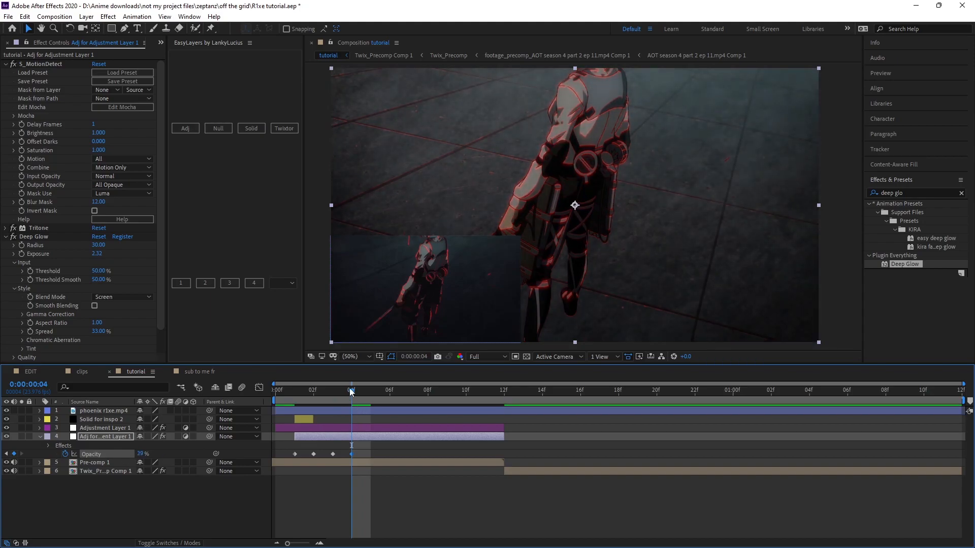
pyautogui.moveTo(351, 392); pyautogui.dragTo(362, 394)
pyautogui.moveTo(142, 454); pyautogui.dragTo(158, 455)
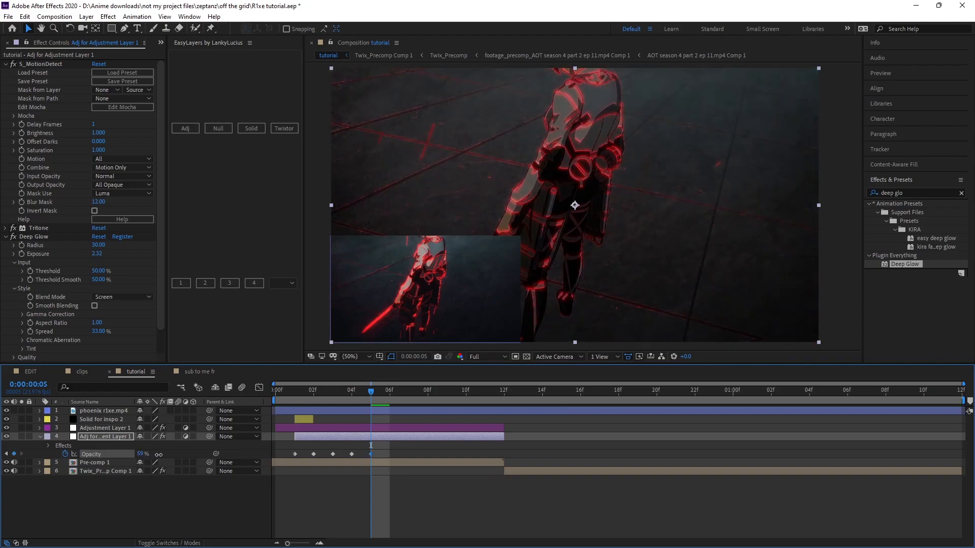
# Keyframe the motion-detect layer's Opacity at 31% on frame 6 and 39% on frame 7
pyautogui.press('pagedown')
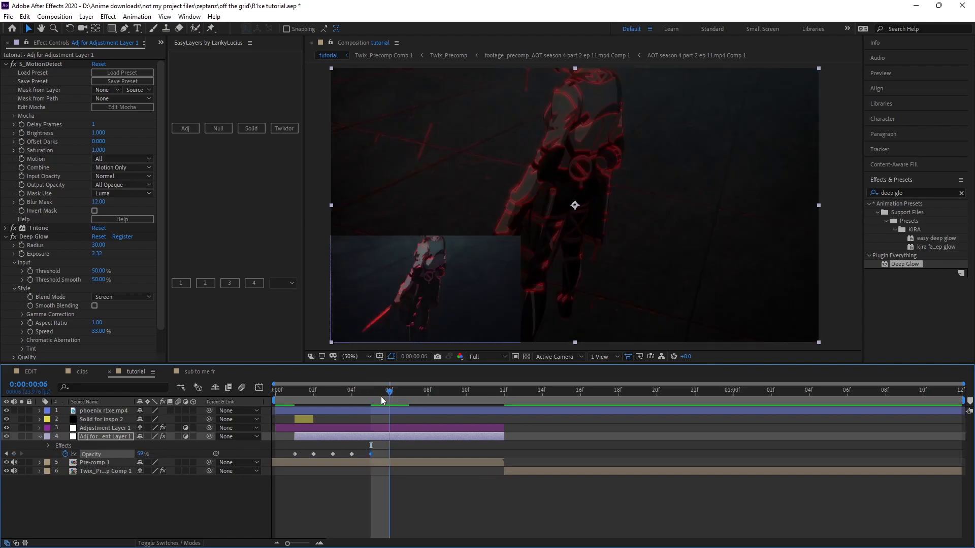
pyautogui.moveTo(138, 456); pyautogui.dragTo(129, 458)
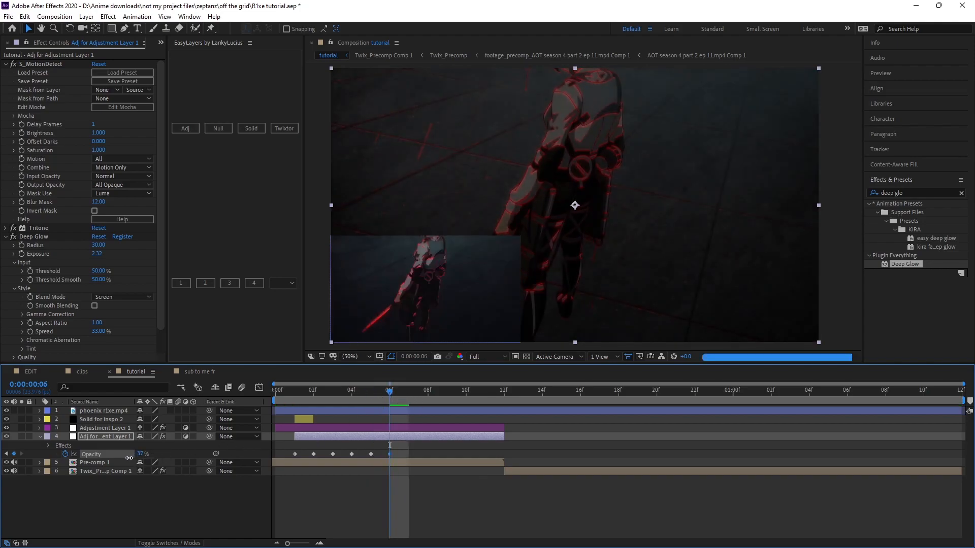
pyautogui.click(405, 398)
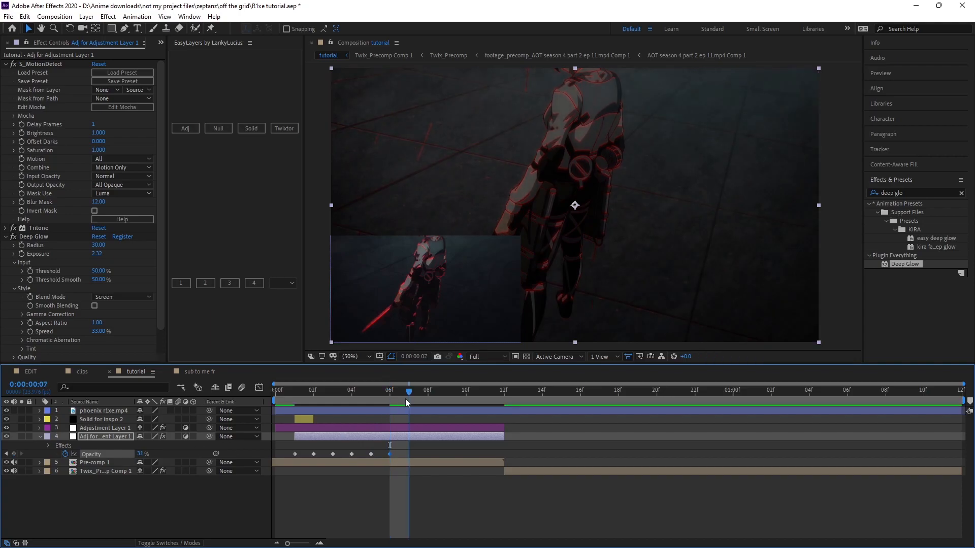
pyautogui.moveTo(140, 454)
pyautogui.mouseDown()
pyautogui.moveTo(130, 456)
pyautogui.moveTo(143, 455)
pyautogui.mouseUp()
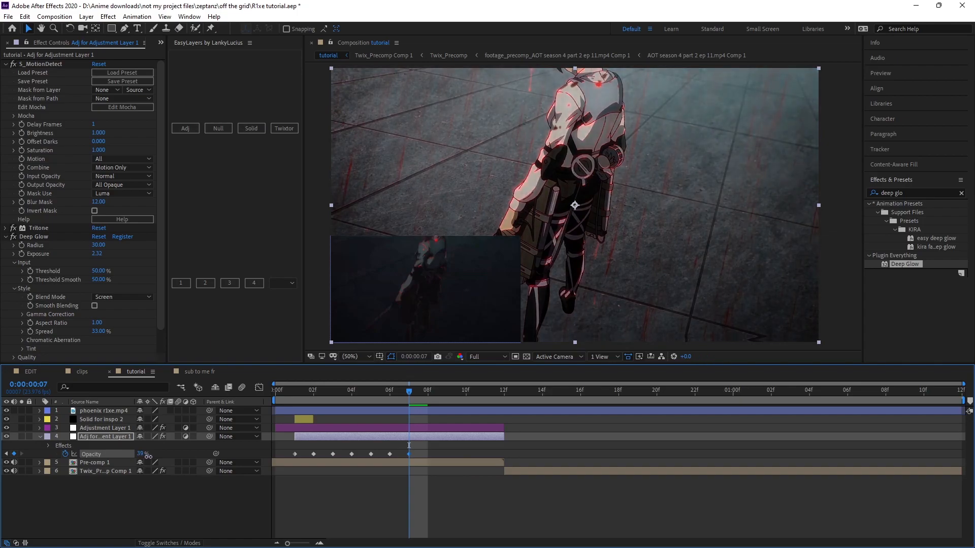
# Keyframe the motion-detect layer's Opacity at 56% on frames 8 and 9, and at 74% on frame 10
pyautogui.click(425, 396)
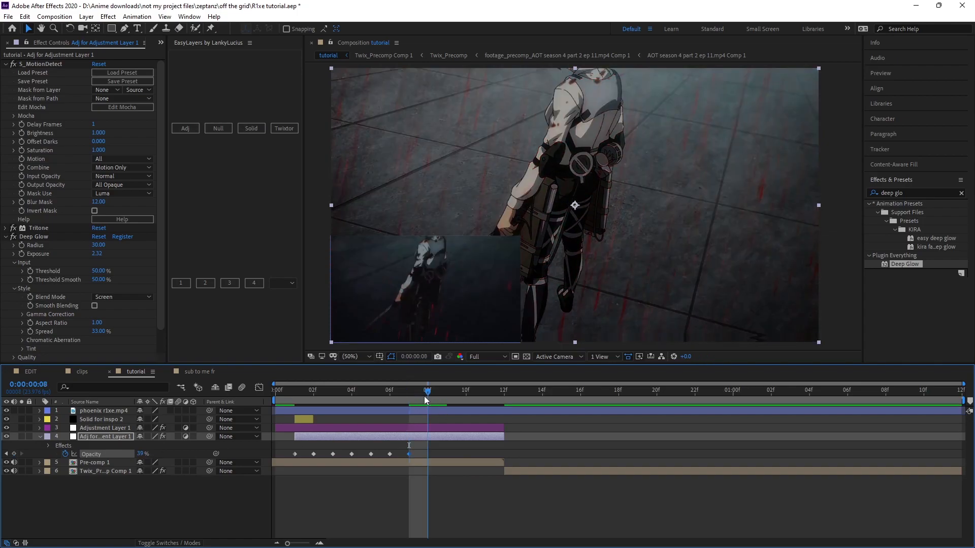
pyautogui.moveTo(140, 454); pyautogui.dragTo(146, 454)
pyautogui.moveTo(429, 395)
pyautogui.mouseDown()
pyautogui.moveTo(321, 400)
pyautogui.moveTo(422, 398)
pyautogui.mouseUp()
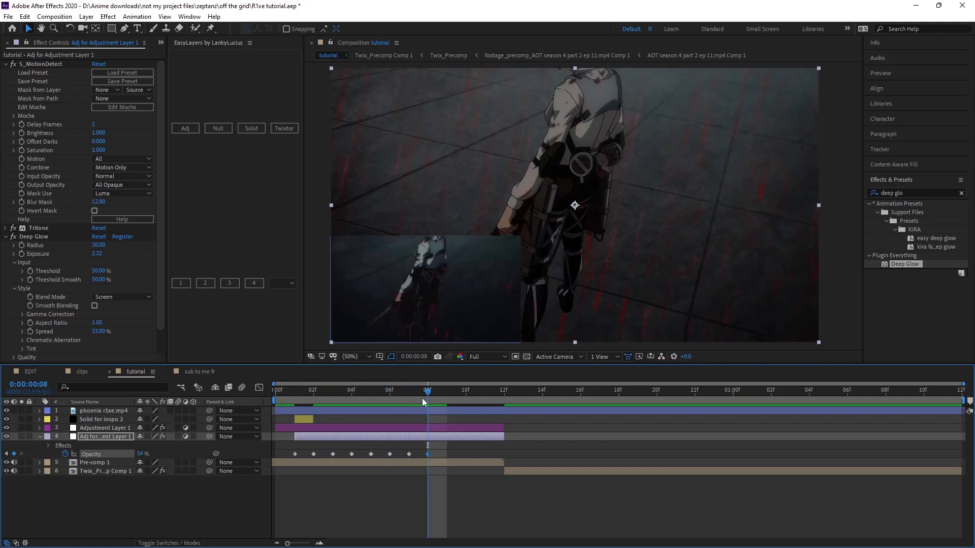
pyautogui.moveTo(145, 454); pyautogui.dragTo(105, 463)
pyautogui.click(448, 395)
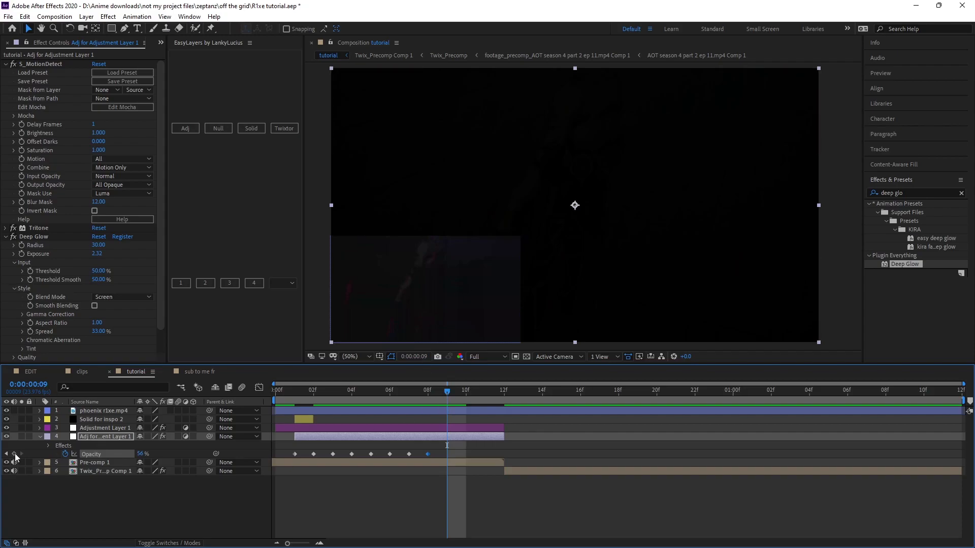
pyautogui.moveTo(445, 393); pyautogui.dragTo(464, 400)
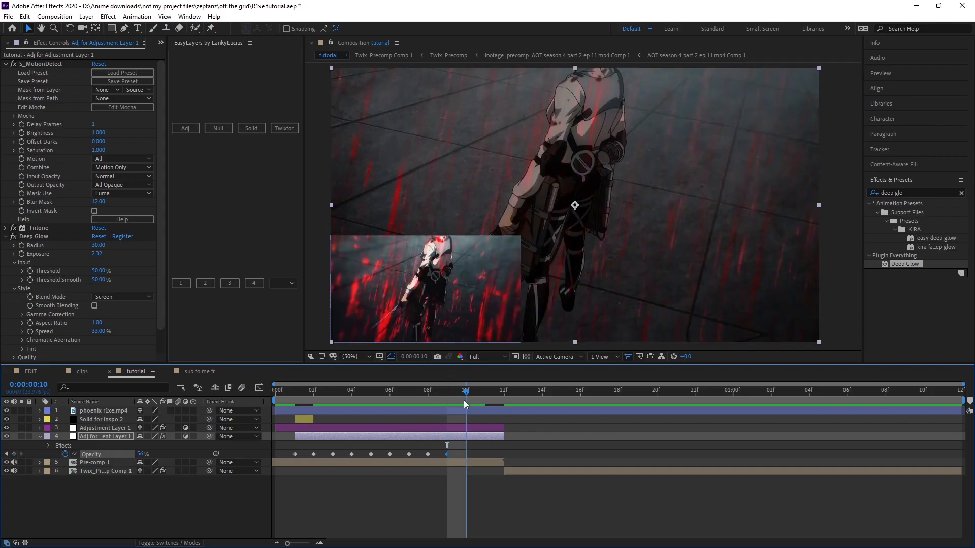
pyautogui.moveTo(150, 453); pyautogui.dragTo(157, 453)
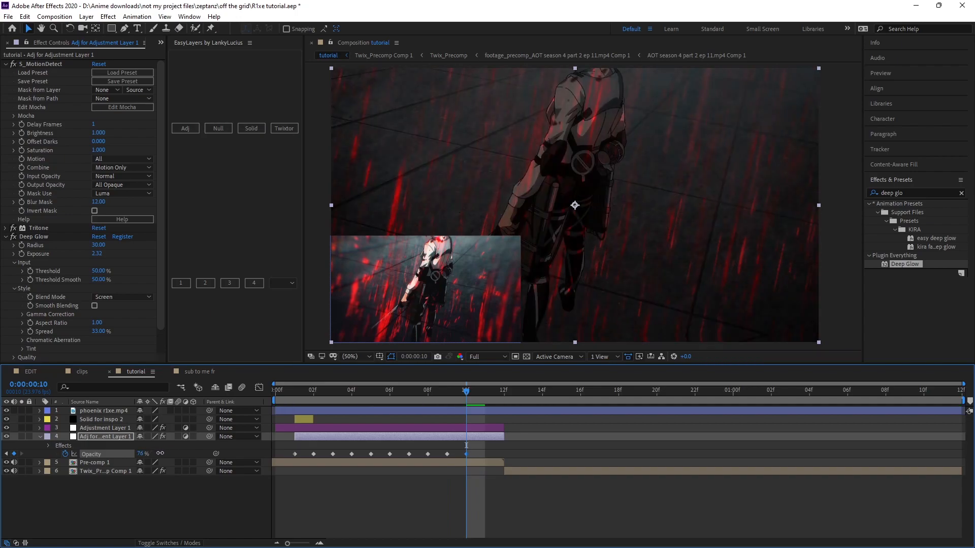
# Enable Deep Glow's Smooth Blending, set its Blend Mode to Add and raise its Exposure to 2.80
pyautogui.click(94, 305)
pyautogui.click(108, 299)
pyautogui.click(120, 315)
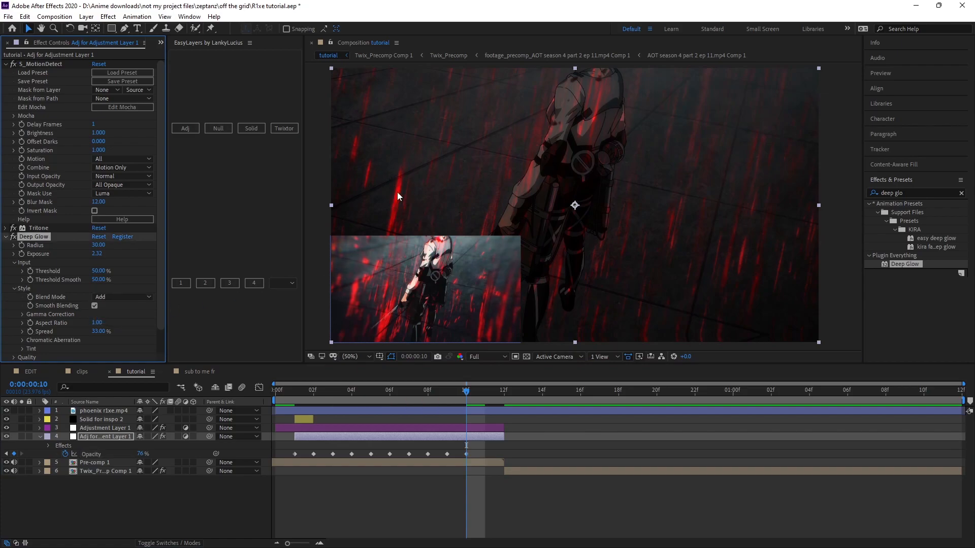
pyautogui.click(110, 296)
pyautogui.click(115, 308)
pyautogui.click(114, 297)
pyautogui.click(115, 319)
pyautogui.moveTo(106, 254); pyautogui.dragTo(134, 253)
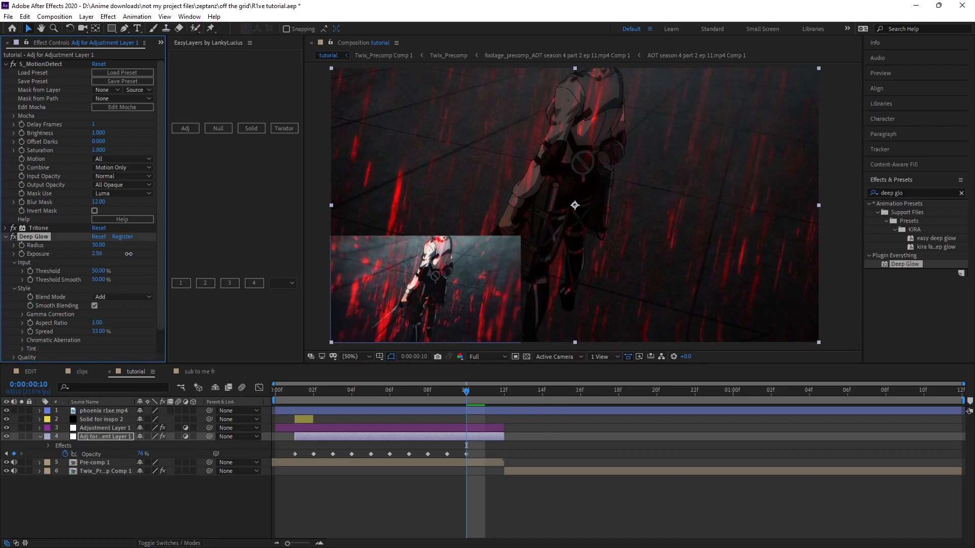
# Reset the reference clip's Position and Scale so it fills the composition at frame 2
pyautogui.moveTo(468, 394); pyautogui.dragTo(312, 395)
pyautogui.press('u')
pyautogui.moveTo(489, 288); pyautogui.dragTo(551, 254)
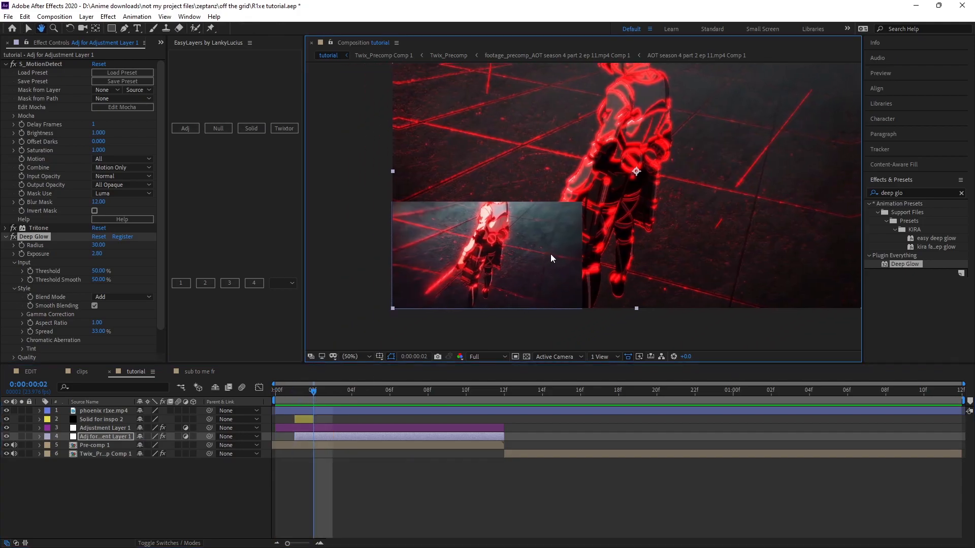
pyautogui.click(324, 412)
pyautogui.press('p')
pyautogui.hotkey('shift', 's')
pyautogui.rightClick(112, 421)
pyautogui.click(138, 368)
pyautogui.rightClick(108, 428)
pyautogui.click(130, 378)
# Examine the full-size reference clip closely and compare it with the recreated look by toggling its visibility
pyautogui.moveTo(615, 152); pyautogui.dragTo(465, 276)
pyautogui.scroll(1, 581, 196)
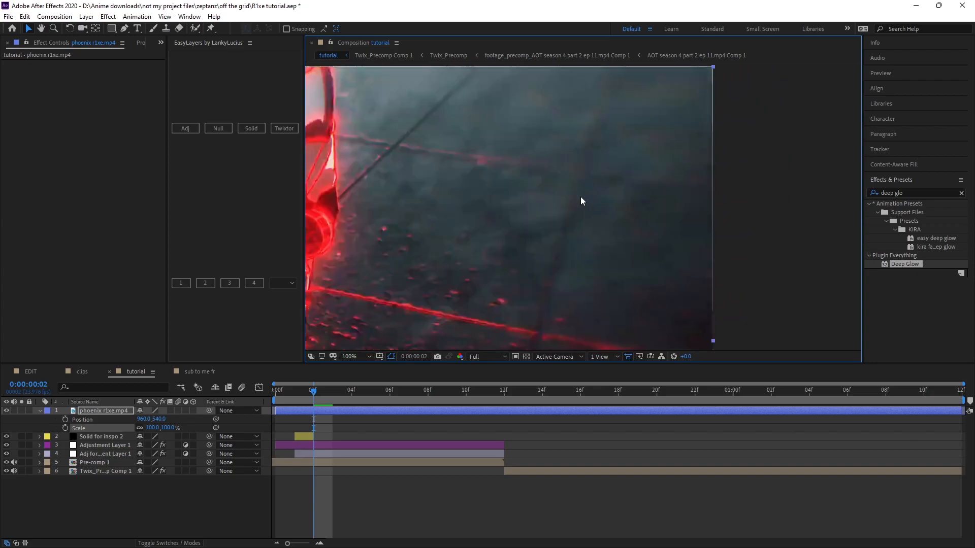
pyautogui.scroll(-1, 584, 188)
pyautogui.moveTo(585, 216); pyautogui.dragTo(683, 189)
pyautogui.scroll(-2, 559, 226)
pyautogui.moveTo(482, 245); pyautogui.dragTo(562, 193)
pyautogui.scroll(2, 553, 229)
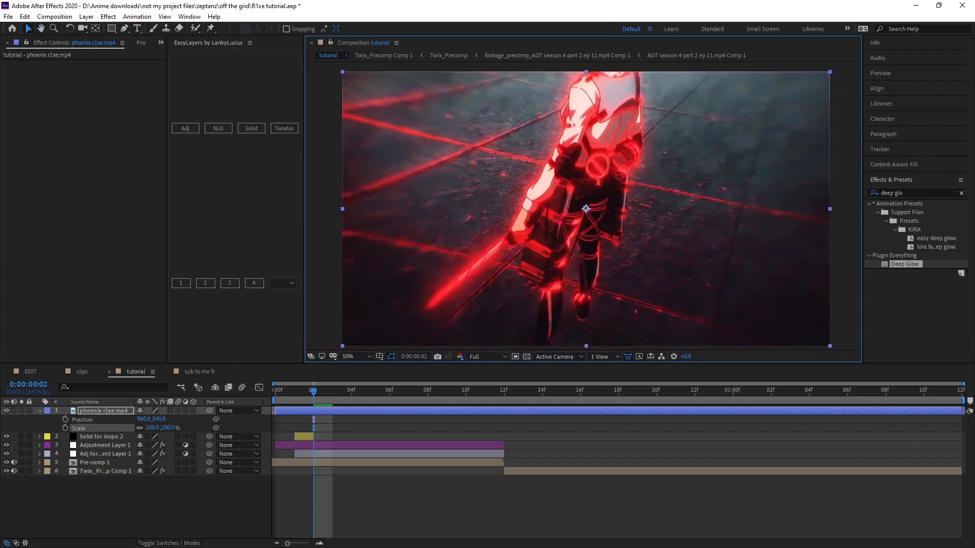
pyautogui.click(6, 411)
pyautogui.click(7, 411)
pyautogui.click(6, 410)
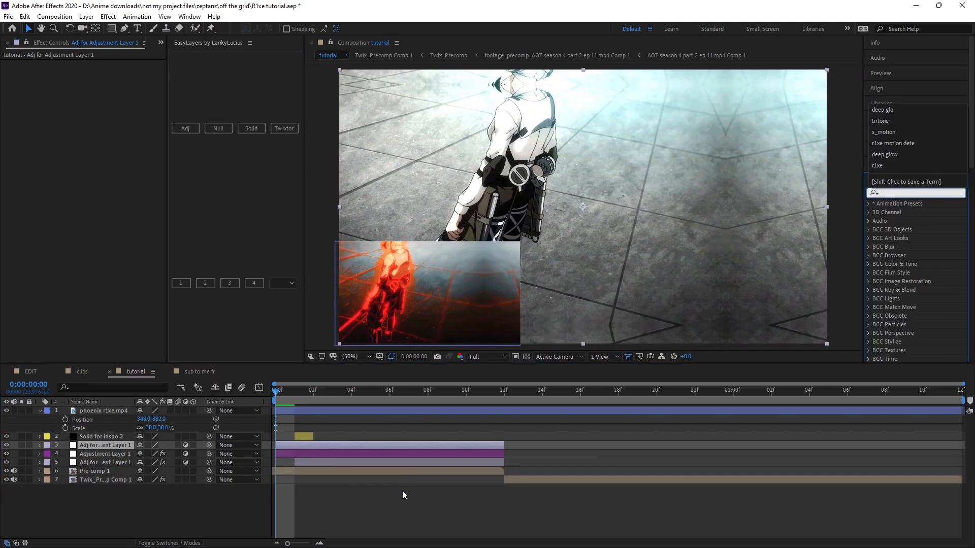
# Add the Optics Compensation effect to the new adjustment layer below the black solid and display frame 2
pyautogui.click(402, 491)
pyautogui.moveTo(336, 394); pyautogui.dragTo(275, 396)
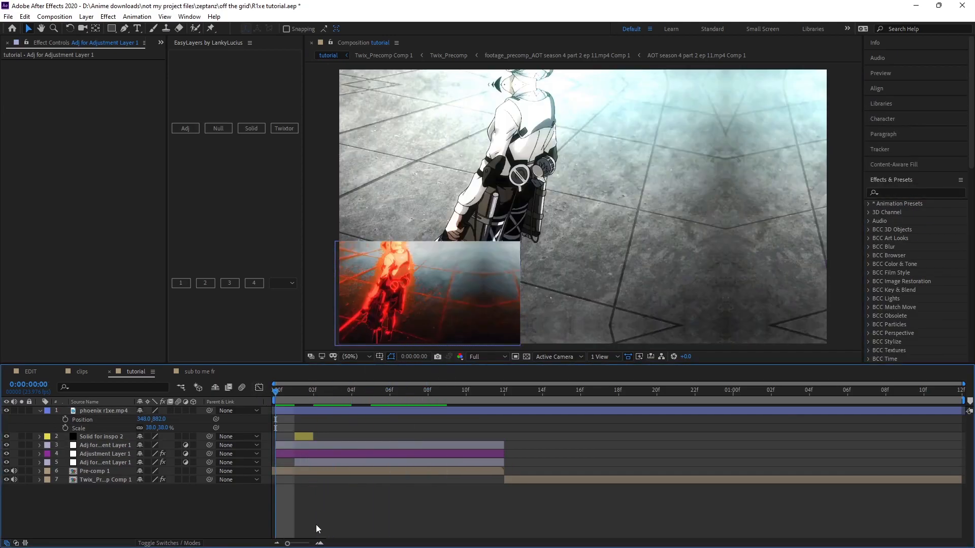
pyautogui.click(319, 445)
pyautogui.click(895, 193)
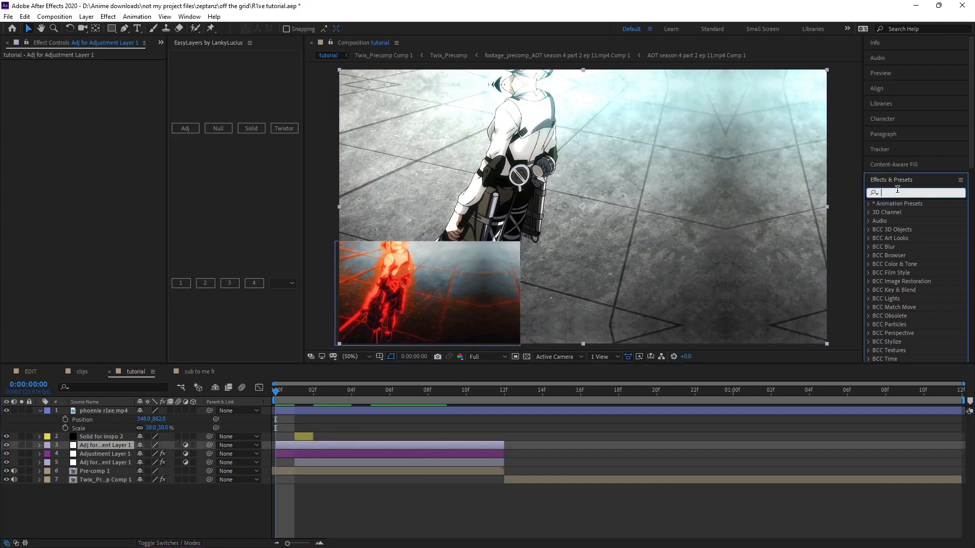
pyautogui.write('optics')
pyautogui.moveTo(909, 217); pyautogui.dragTo(338, 444)
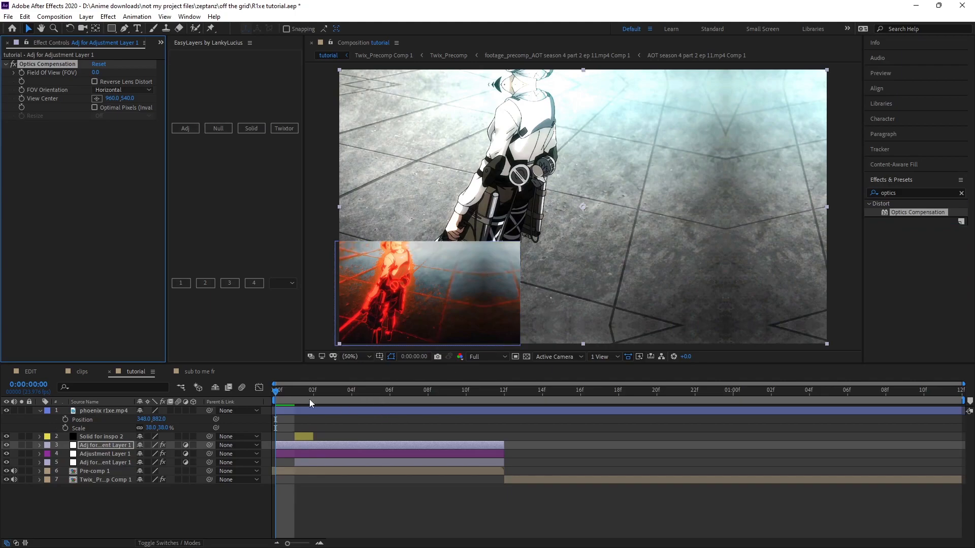
pyautogui.click(313, 396)
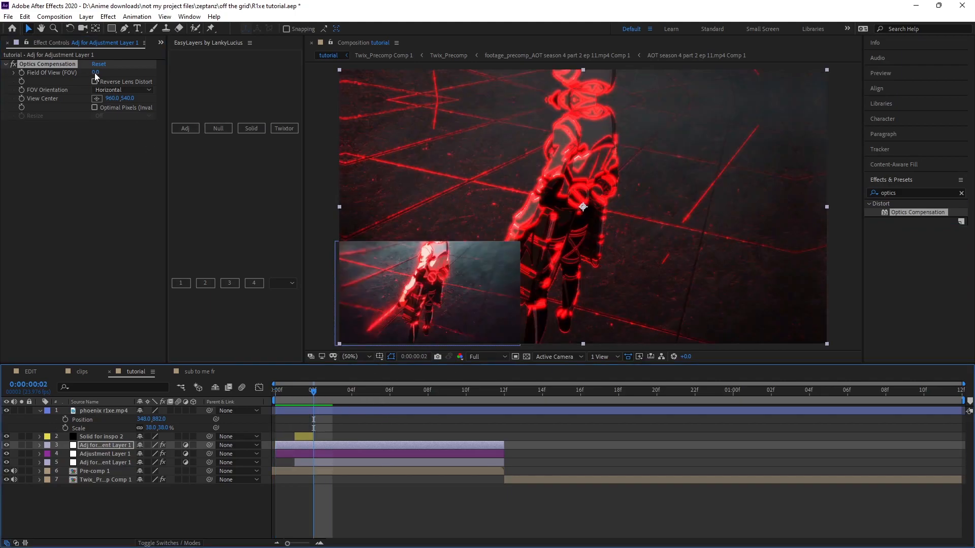
# Set the Optics Compensation effect's Field Of View to 69.9 and enable Reverse Lens Distortion
pyautogui.click(96, 72)
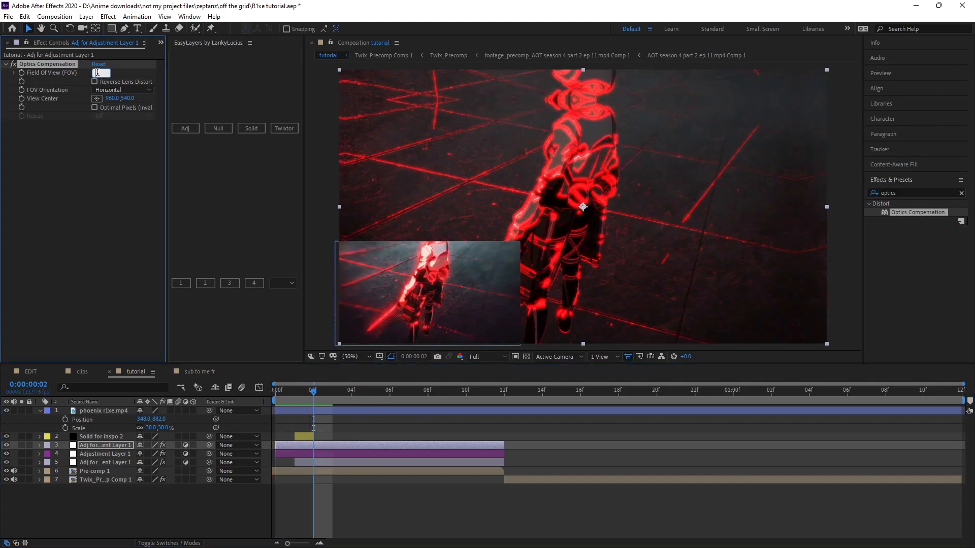
pyautogui.write('69.9')
pyautogui.press('Return')
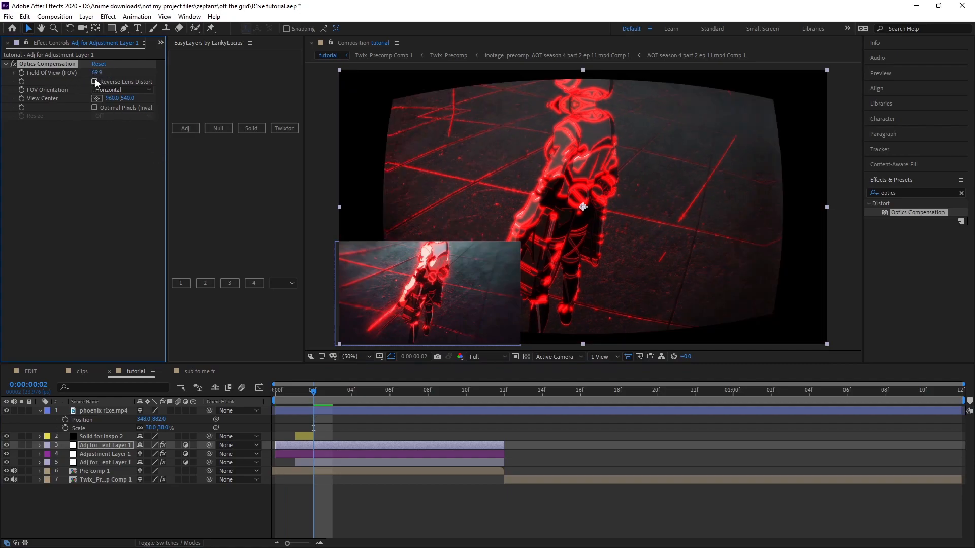
pyautogui.click(94, 82)
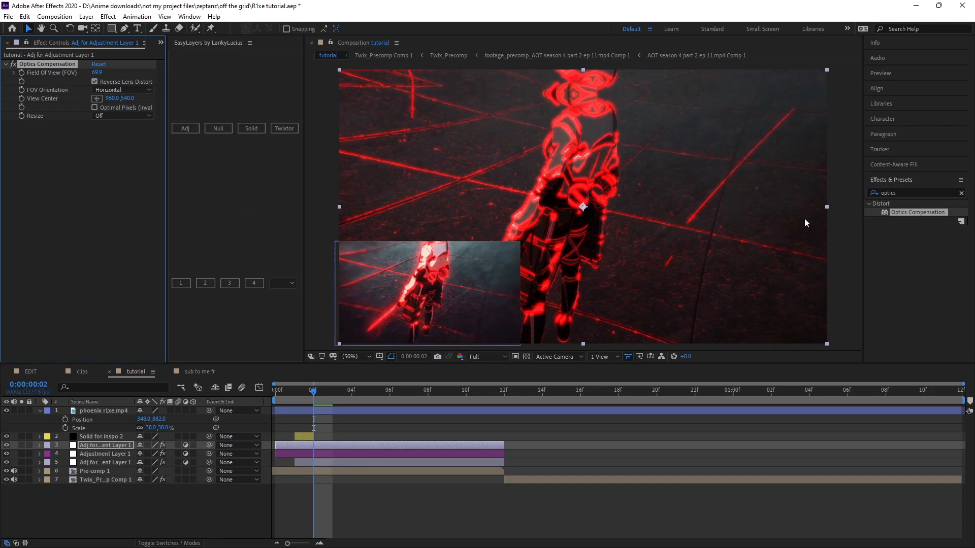
# Add the Radial Blur effect below Optics Compensation on the same adjustment layer
pyautogui.click(911, 193)
pyautogui.write('r')
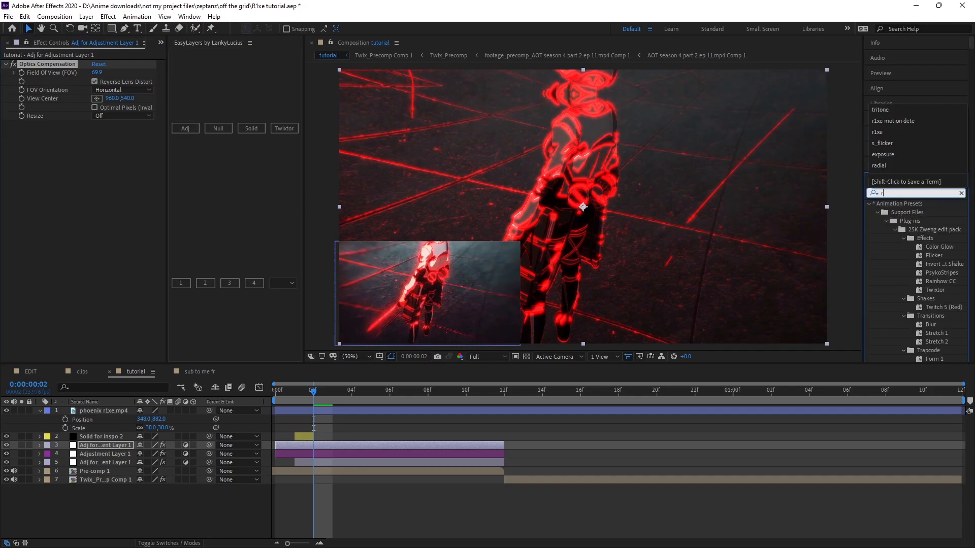
pyautogui.write('adial bl')
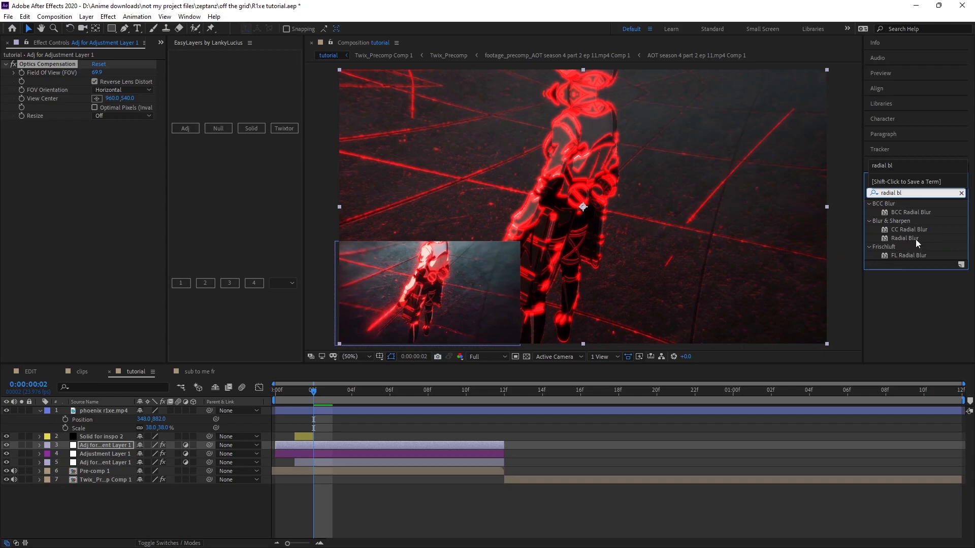
pyautogui.click(916, 239)
pyautogui.moveTo(915, 240); pyautogui.dragTo(113, 139)
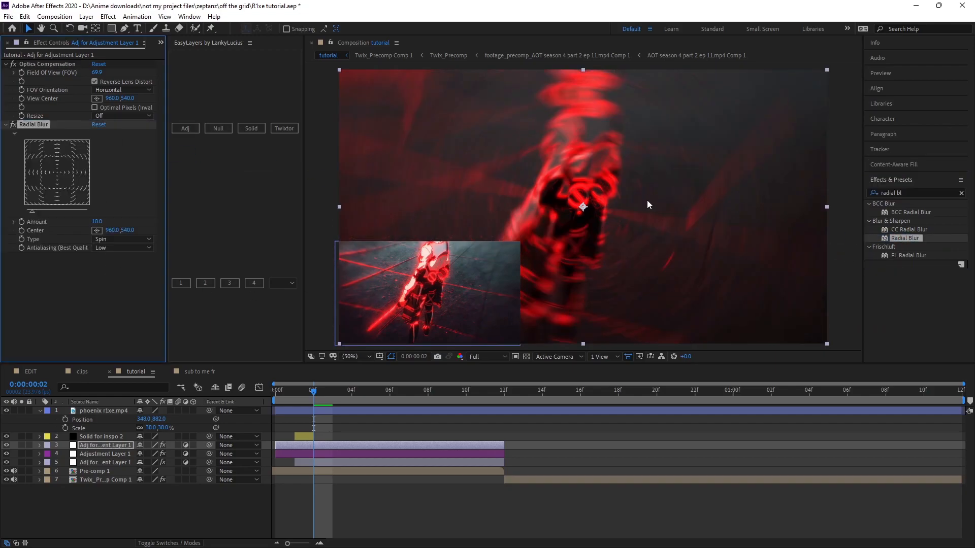
# Try Radial Blur Amounts of 1 and 1.5
pyautogui.click(97, 222)
pyautogui.write('1')
pyautogui.press('Return')
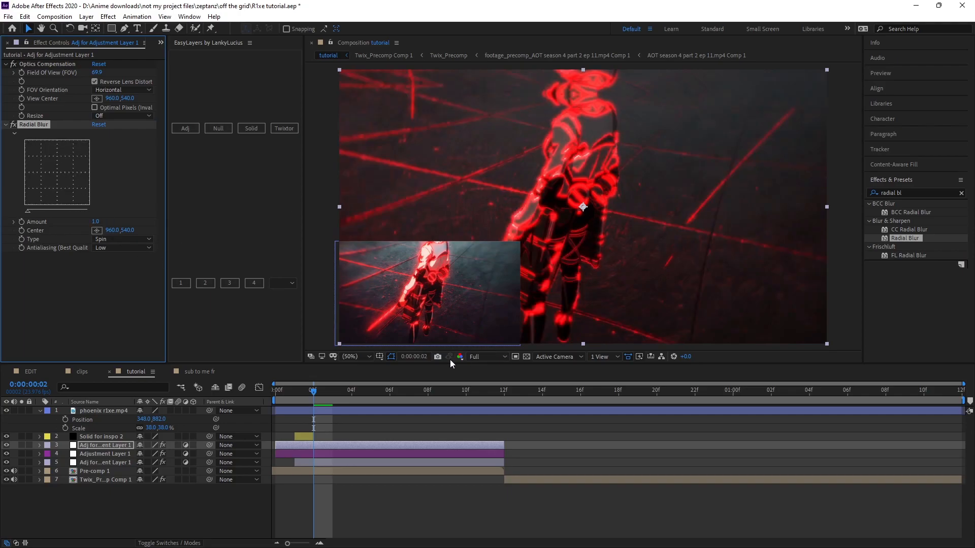
pyautogui.click(99, 221)
pyautogui.write('1.5')
pyautogui.press('Return')
# Preview the blurred, distorted first clip from frame 0 and scrub through to frame 7
pyautogui.click(281, 394)
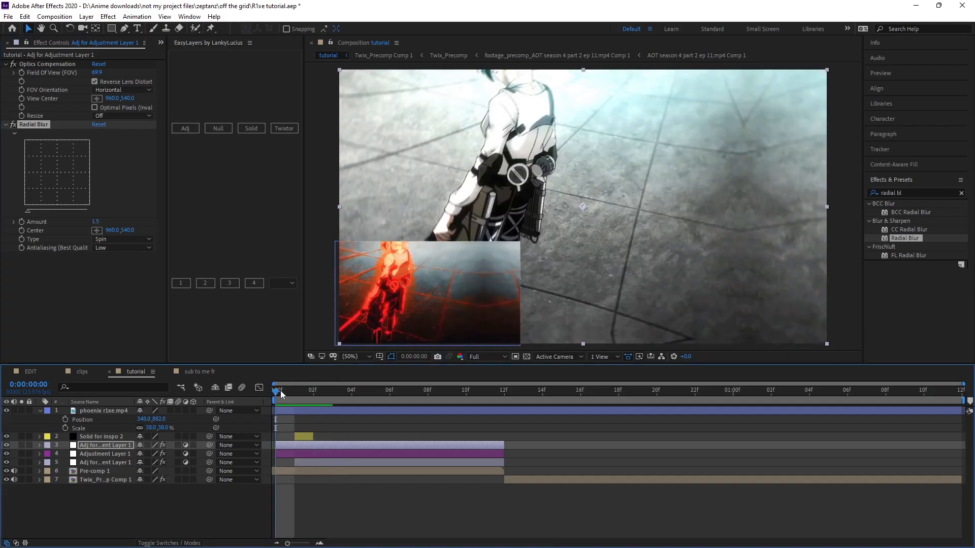
pyautogui.press('space')
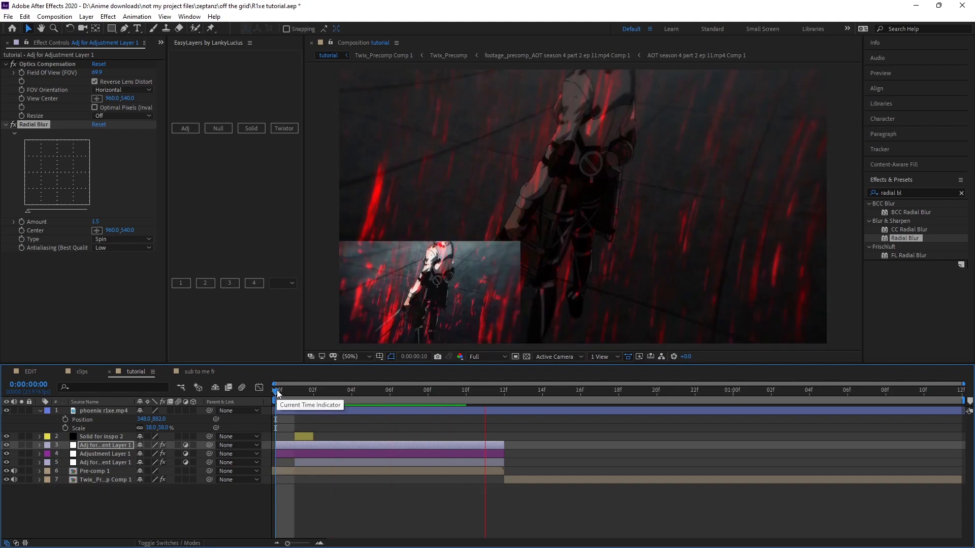
pyautogui.press('space')
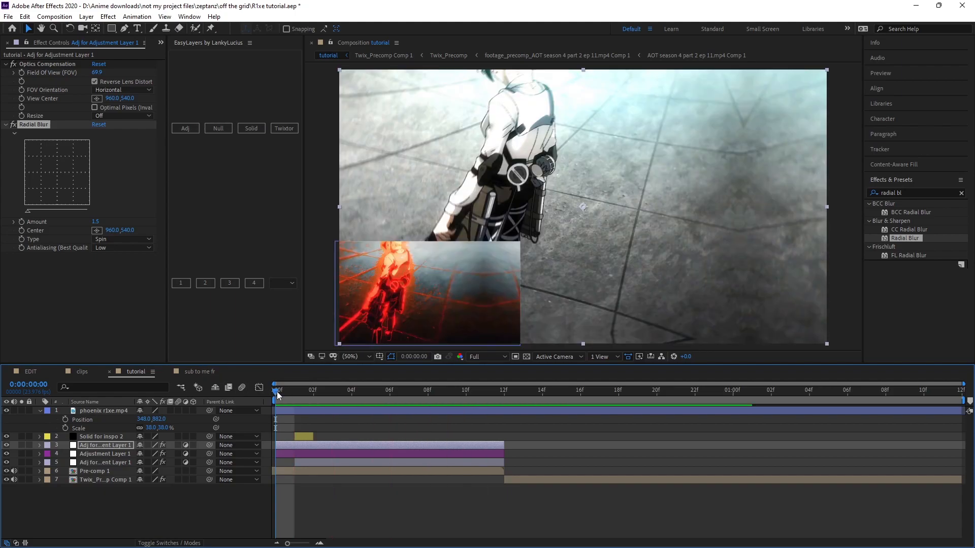
pyautogui.press('space')
pyautogui.press('space')
pyautogui.press('space')
pyautogui.click(297, 394)
pyautogui.moveTo(298, 394); pyautogui.dragTo(409, 409)
# Set the Radial Blur's Amount to 1.2
pyautogui.click(96, 221)
pyautogui.write('1.2')
pyautogui.press('Return')
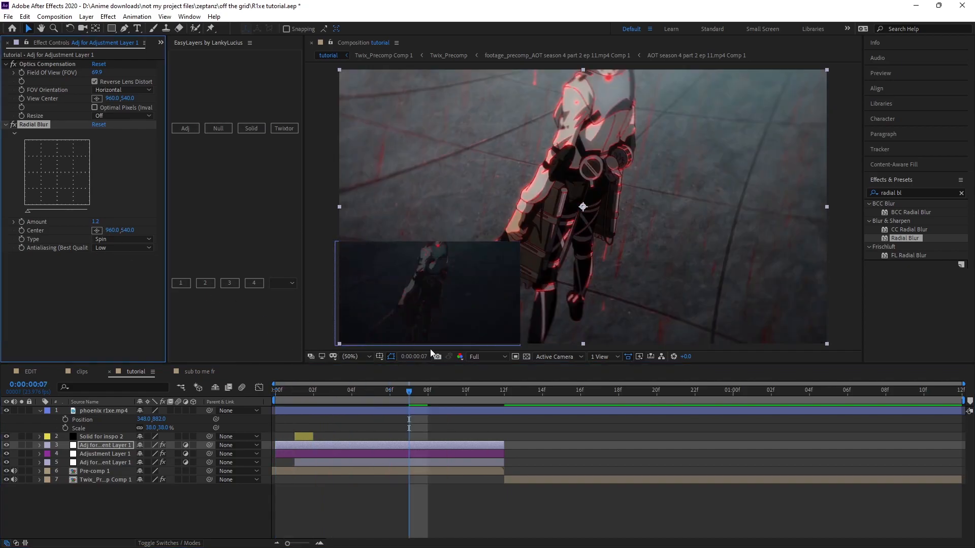
# Add the Displacement Map effect to the one-frame adjustment layer at frame 11
pyautogui.moveTo(409, 395); pyautogui.dragTo(485, 433)
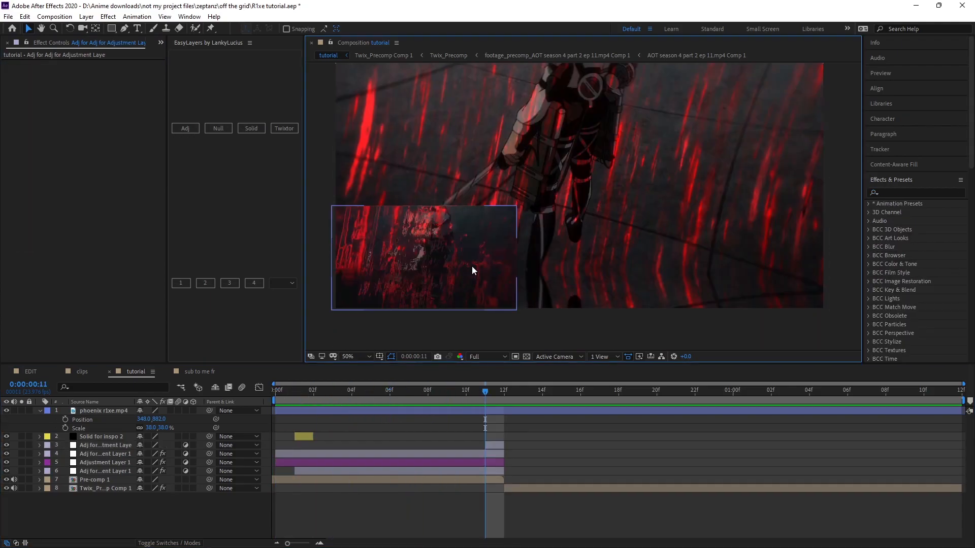
pyautogui.scroll(1, 472, 267)
pyautogui.moveTo(463, 264); pyautogui.dragTo(578, 248)
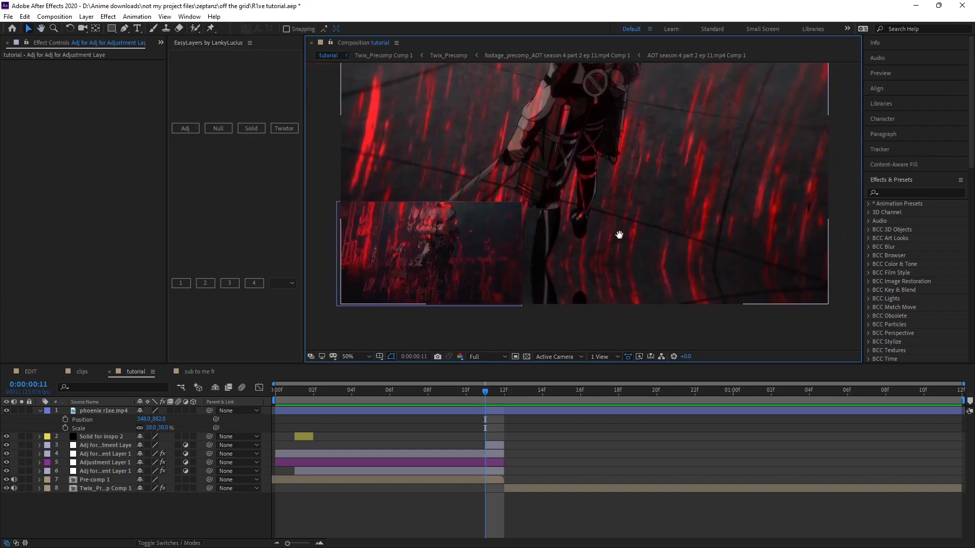
pyautogui.scroll(-1, 622, 228)
pyautogui.click(894, 195)
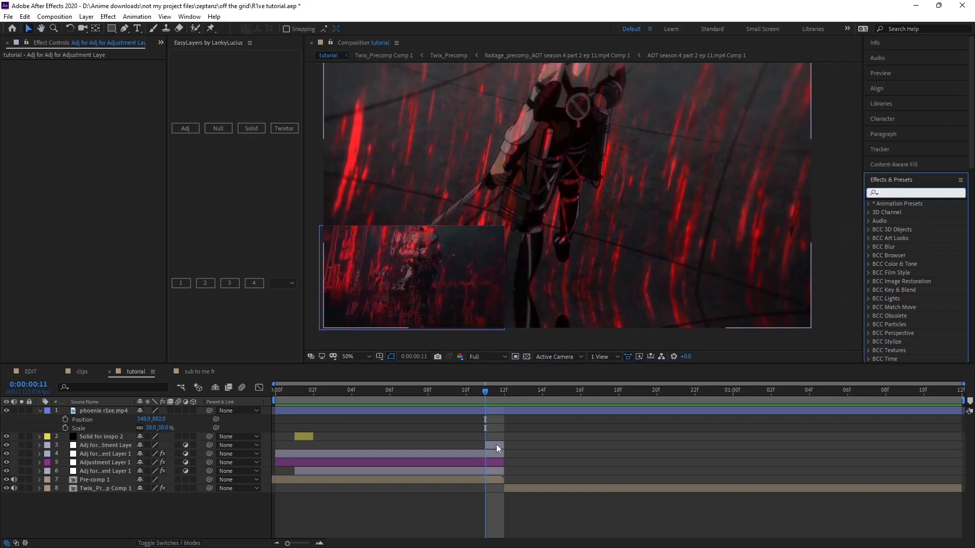
pyautogui.write('di')
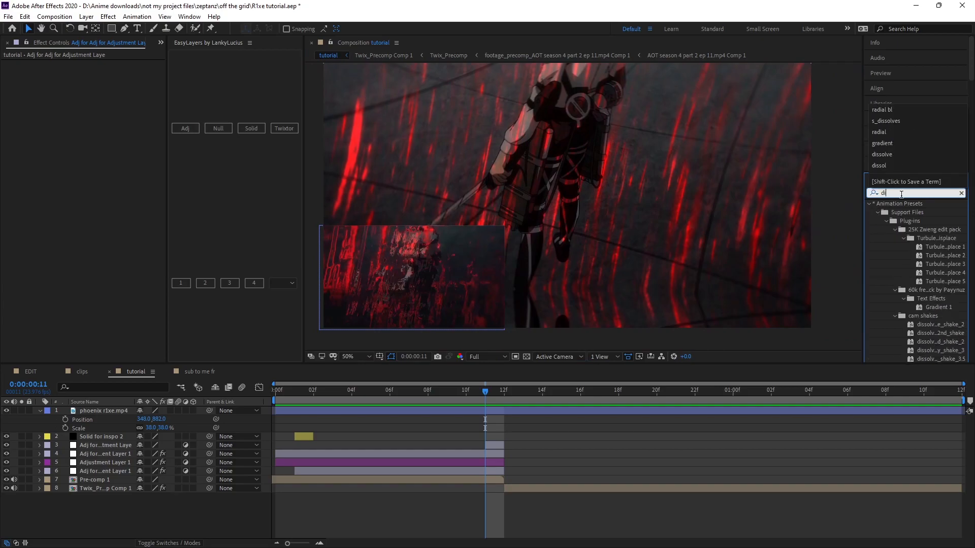
pyautogui.write('splace')
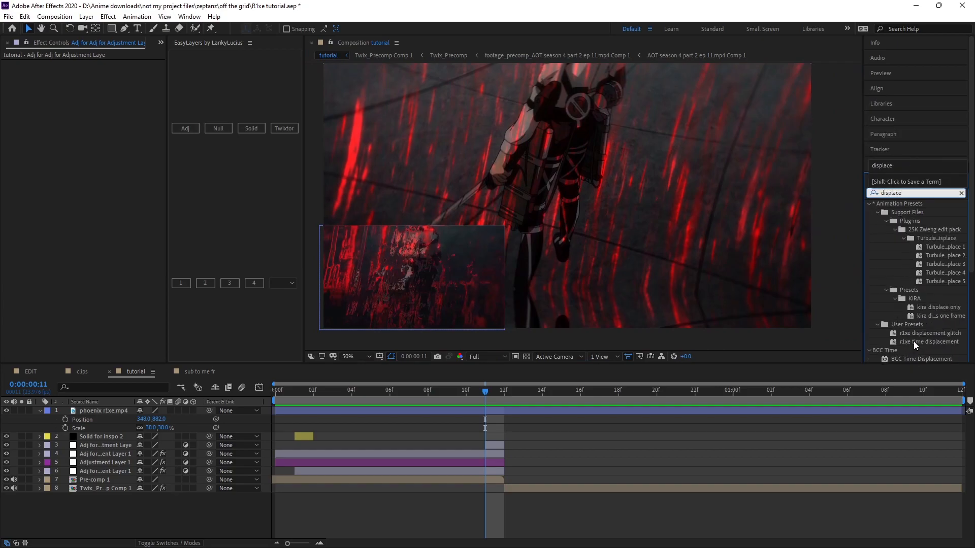
pyautogui.scroll(-3, 914, 346)
pyautogui.moveTo(914, 287); pyautogui.dragTo(495, 445)
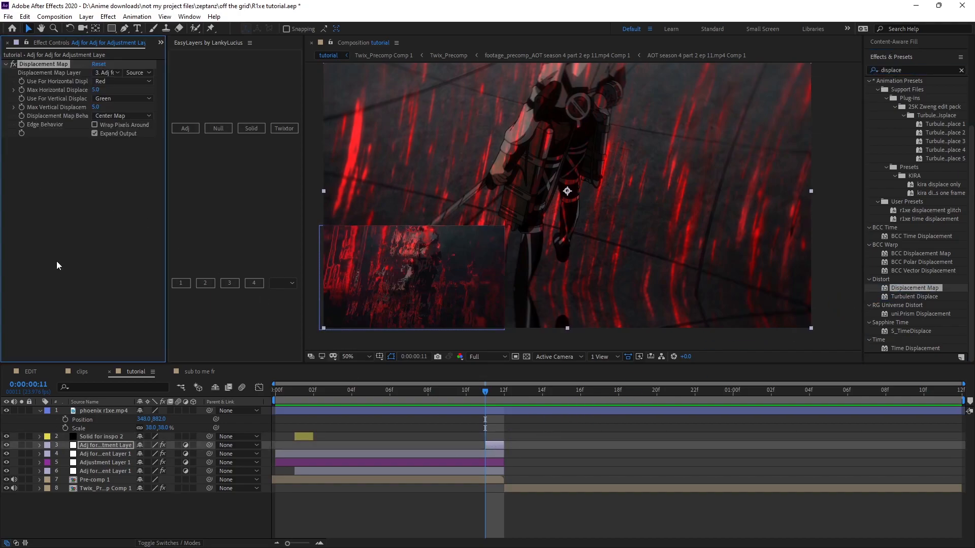
# Add the Transform effect below Displacement Map on the one-frame adjustment layer
pyautogui.click(960, 70)
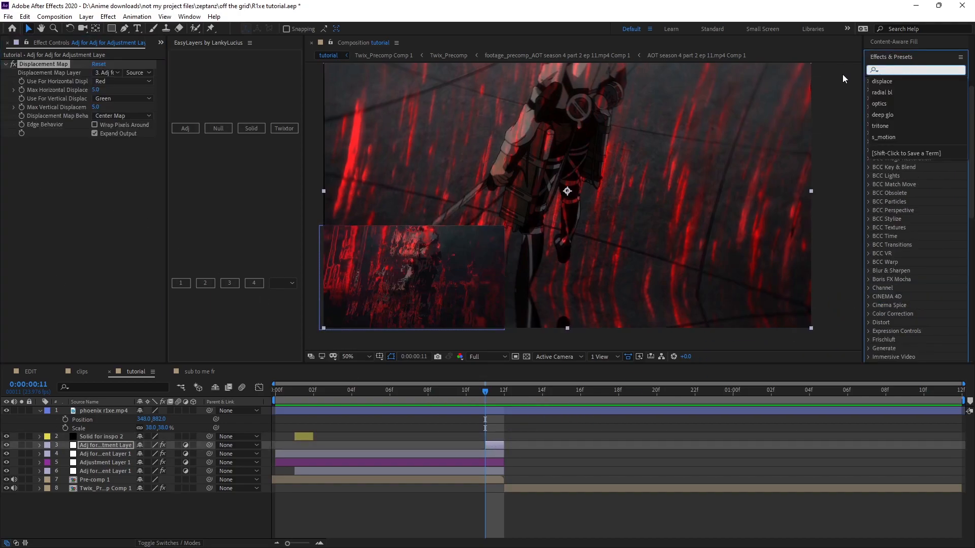
pyautogui.write('transo')
pyautogui.press('BackSpace')
pyautogui.write('f')
pyautogui.moveTo(909, 215); pyautogui.dragTo(93, 169)
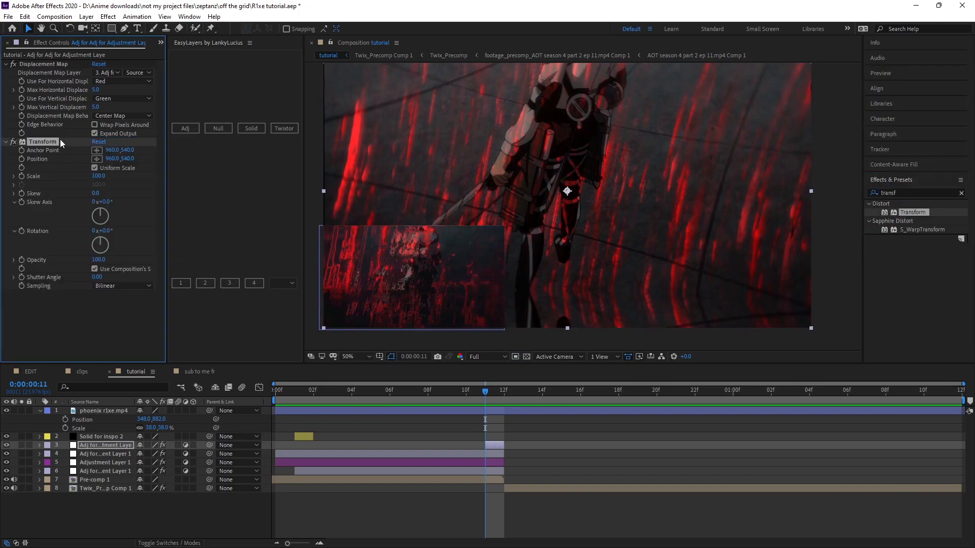
# Set the Displacement Map's Max Horizontal Displacement to 320
pyautogui.click(97, 90)
pyautogui.press('Return')
pyautogui.moveTo(599, 191)
pyautogui.mouseDown()
pyautogui.moveTo(581, 215)
pyautogui.moveTo(603, 210)
pyautogui.mouseUp()
# Add Motion Tile above Displacement Map with Output Width and Output Height at 200 and Mirror Edges enabled
pyautogui.click(893, 193)
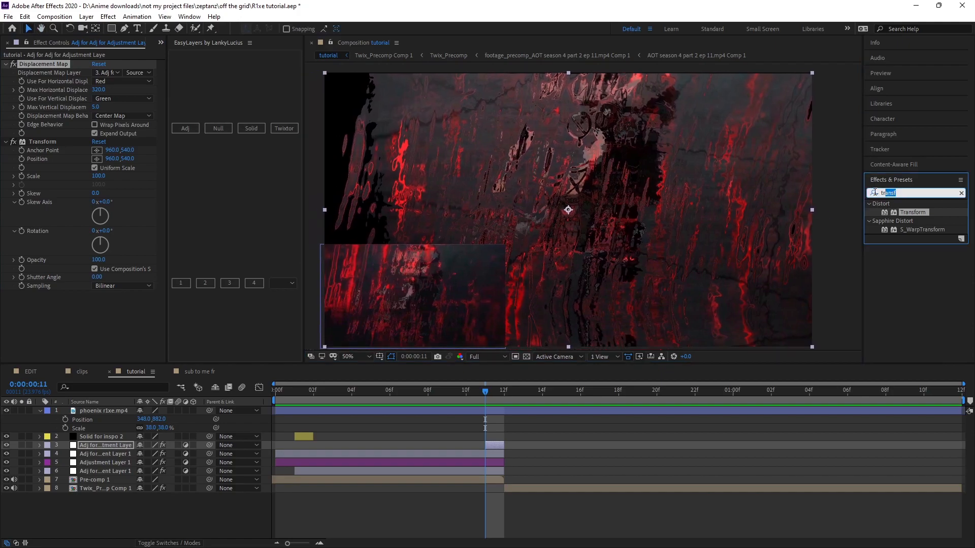
pyautogui.write('motion tile')
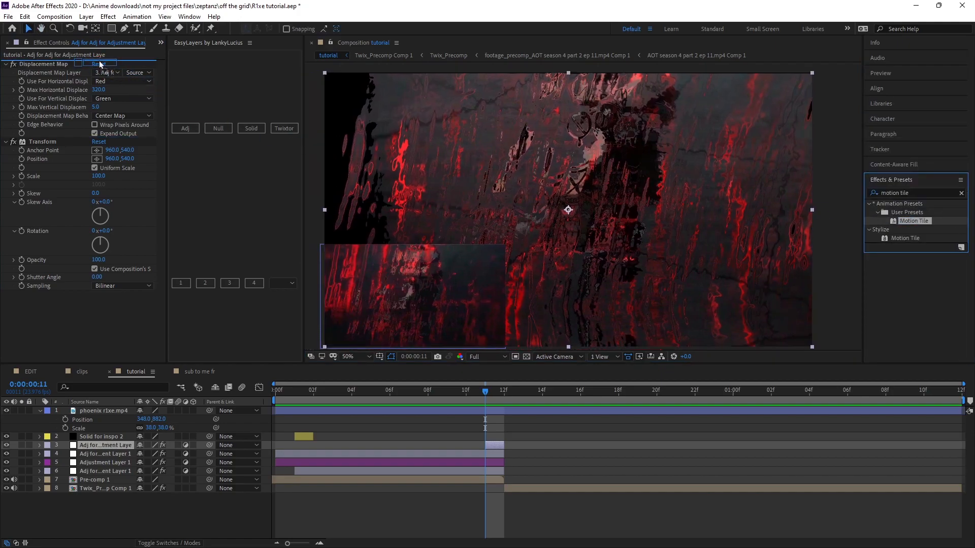
pyautogui.moveTo(909, 238); pyautogui.dragTo(773, 218)
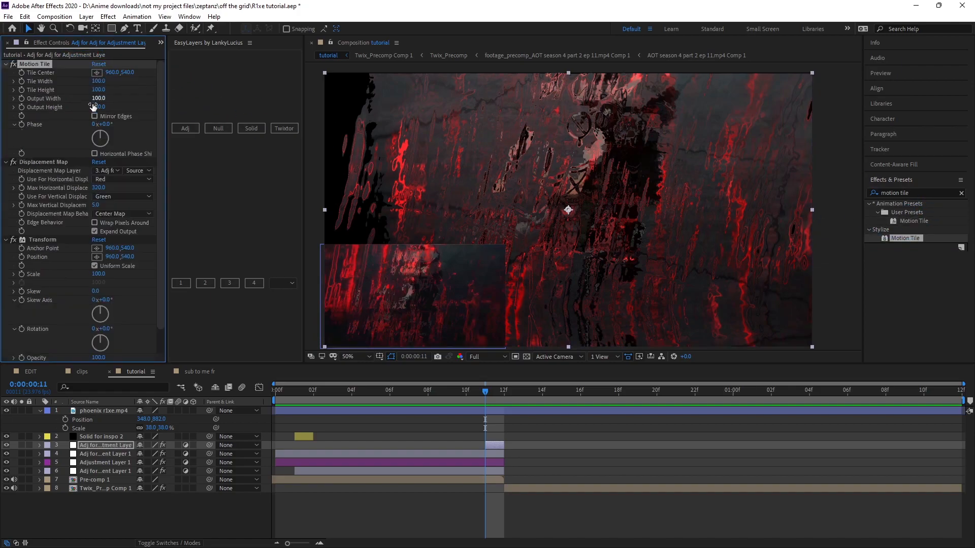
pyautogui.click(99, 98)
pyautogui.write('2')
pyautogui.click(101, 107)
pyautogui.write('200')
pyautogui.press('Return')
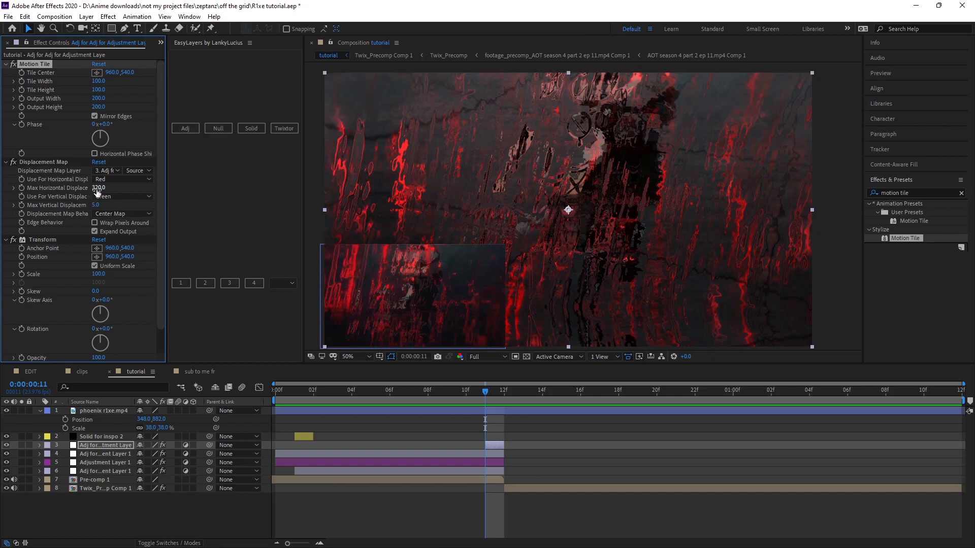
# Reduce the Displacement Map's Max Horizontal Displacement to 197 and collapse the effect's settings
pyautogui.moveTo(97, 190); pyautogui.dragTo(37, 193)
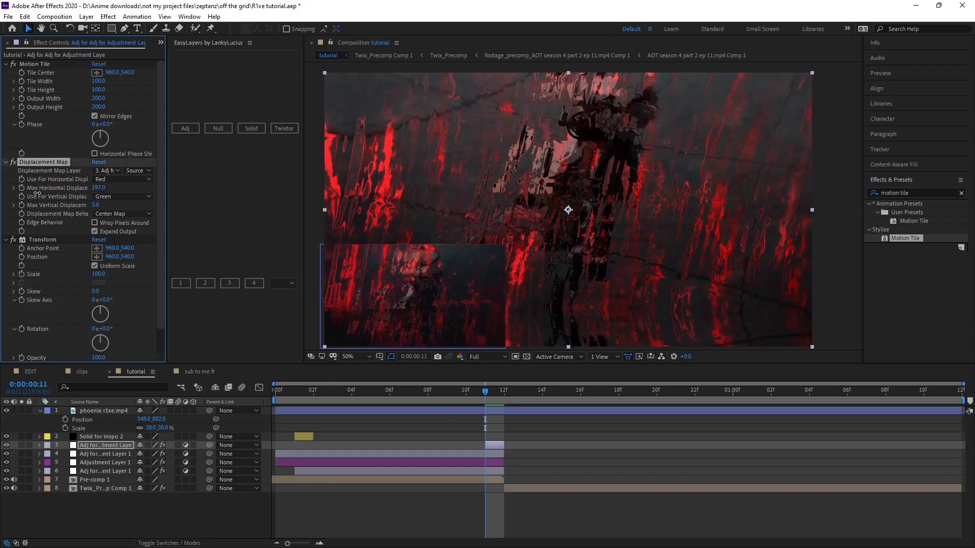
pyautogui.click(5, 163)
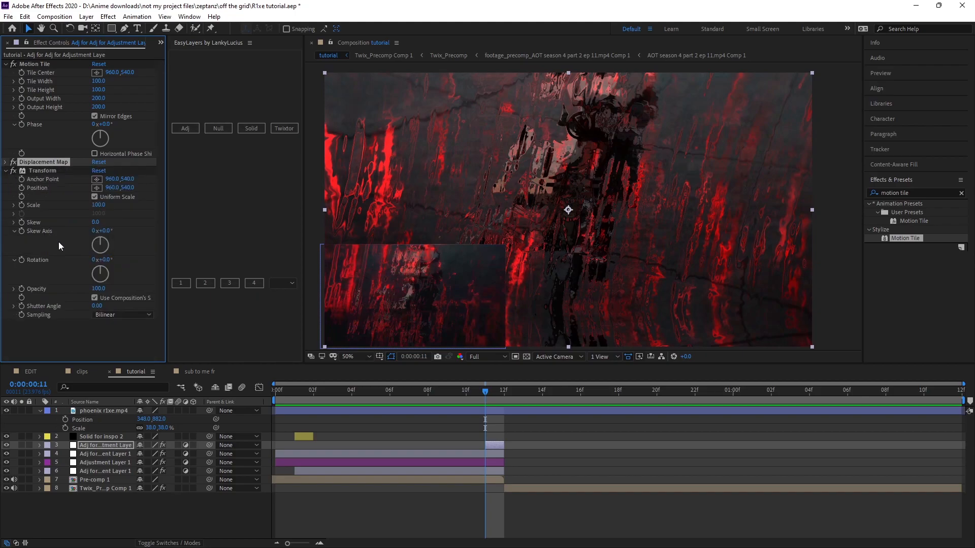
# Try shifting the frame horizontally with the Transform effect's Anchor Point, and delete that effect
pyautogui.click(42, 171)
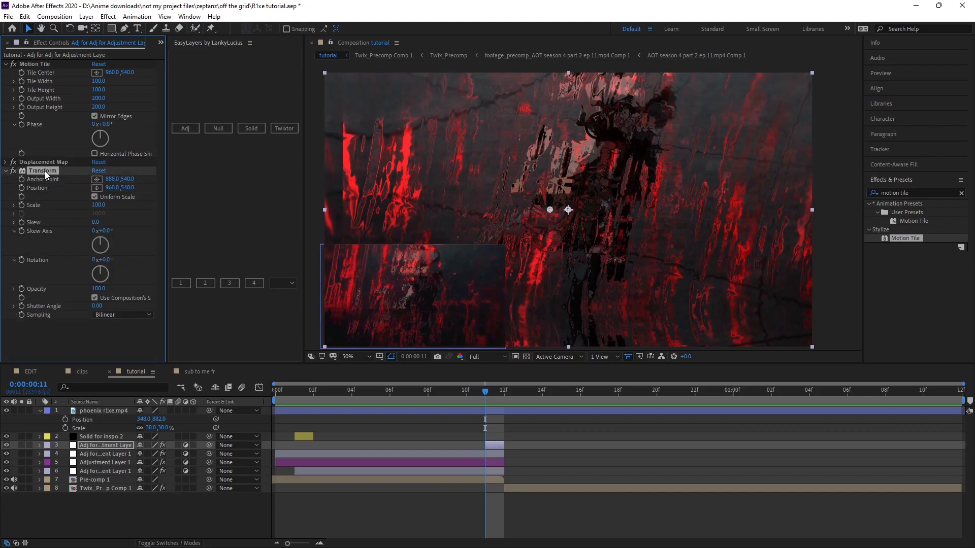
pyautogui.click(126, 324)
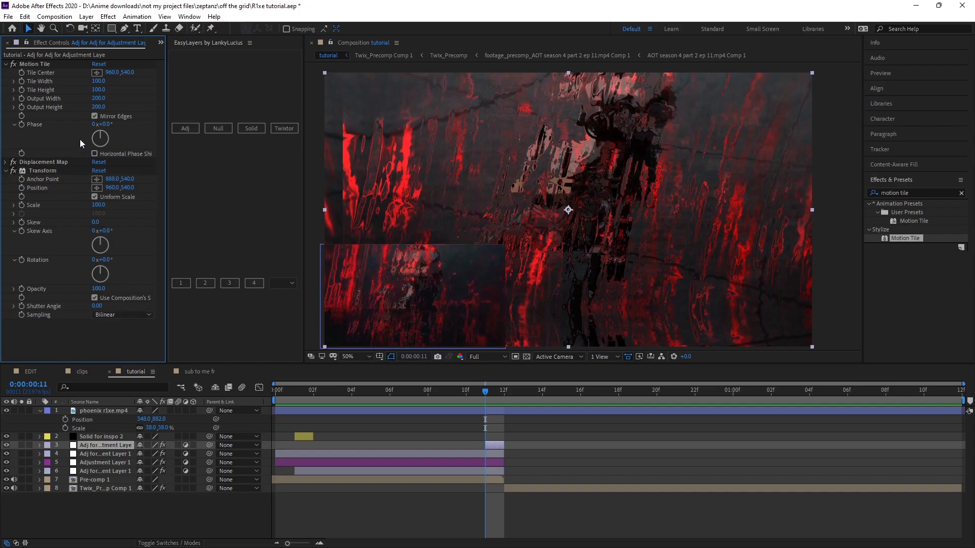
pyautogui.click(14, 171)
pyautogui.moveTo(112, 180); pyautogui.dragTo(153, 186)
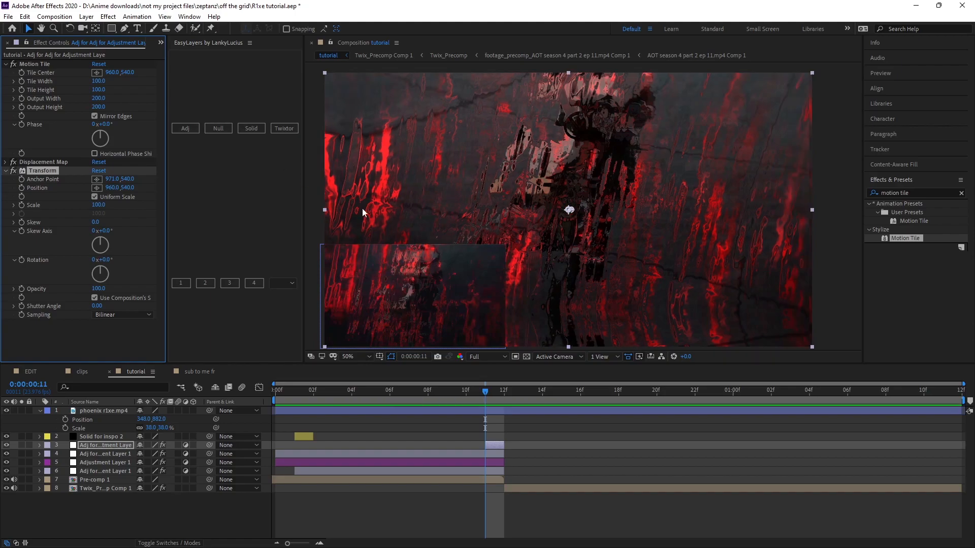
pyautogui.press('Delete')
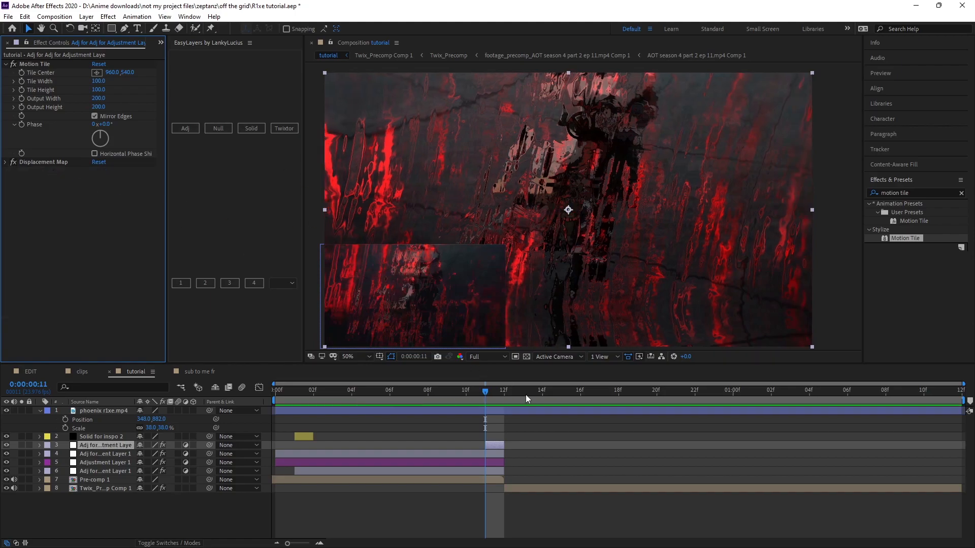
# Preview the first clip from frame 0 with the displacement glitch at its end
pyautogui.moveTo(482, 392); pyautogui.dragTo(272, 391)
pyautogui.press('space')
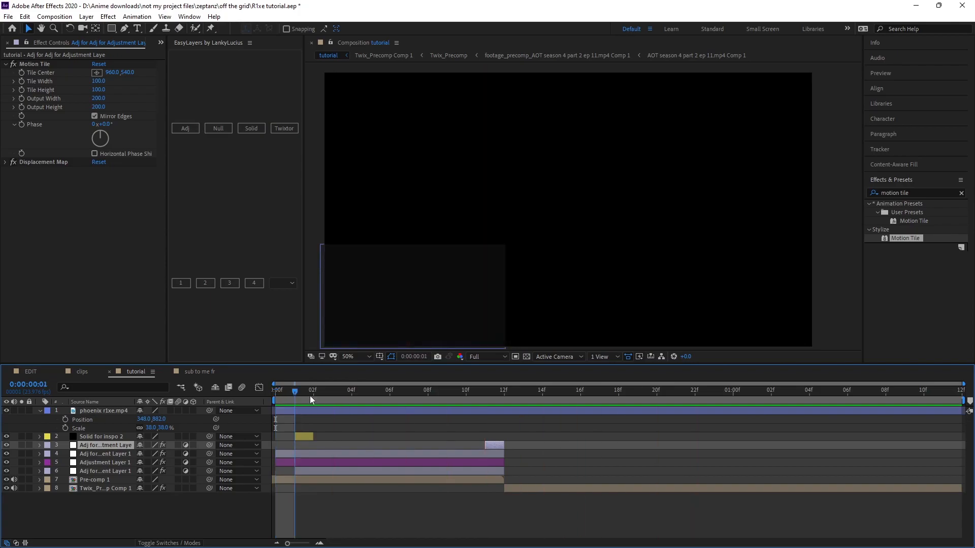
pyautogui.moveTo(389, 395); pyautogui.dragTo(501, 424)
# Keyframe the second clip's X Position from 1624 at frame 12 to its default 960 at frame 13
pyautogui.click(526, 488)
pyautogui.press('p')
pyautogui.moveTo(504, 392)
pyautogui.mouseDown()
pyautogui.moveTo(523, 398)
pyautogui.moveTo(505, 398)
pyautogui.mouseUp()
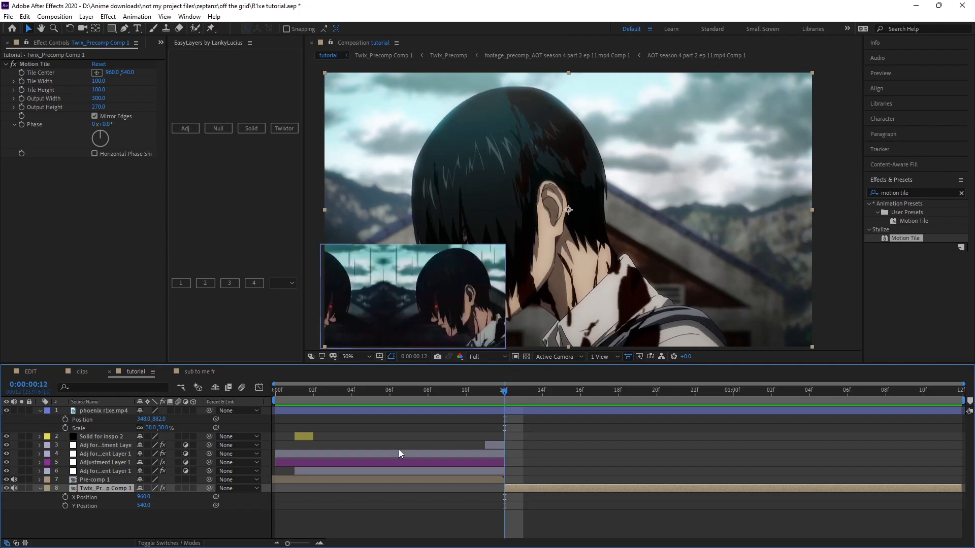
pyautogui.click(65, 497)
pyautogui.moveTo(144, 497); pyautogui.dragTo(490, 509)
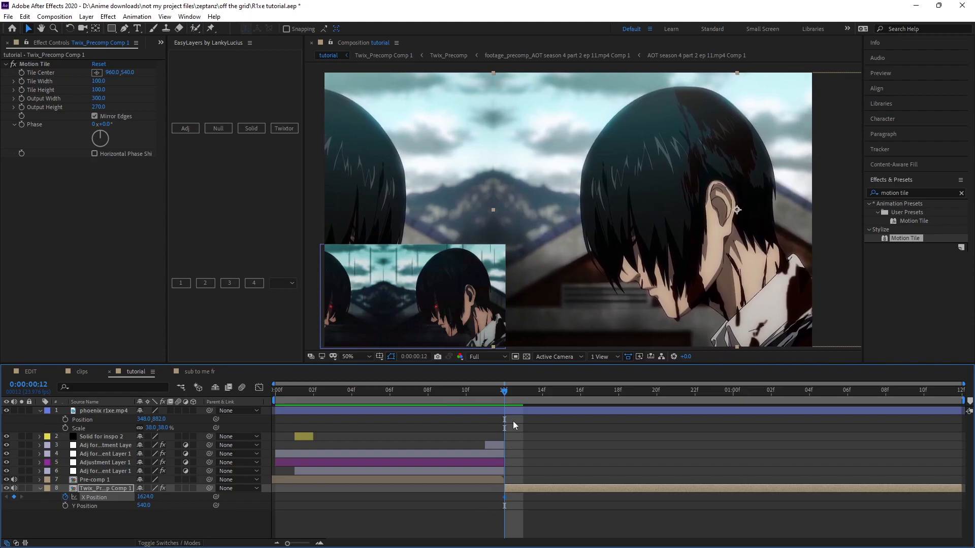
pyautogui.moveTo(503, 391); pyautogui.dragTo(516, 396)
pyautogui.rightClick(113, 497)
pyautogui.click(141, 445)
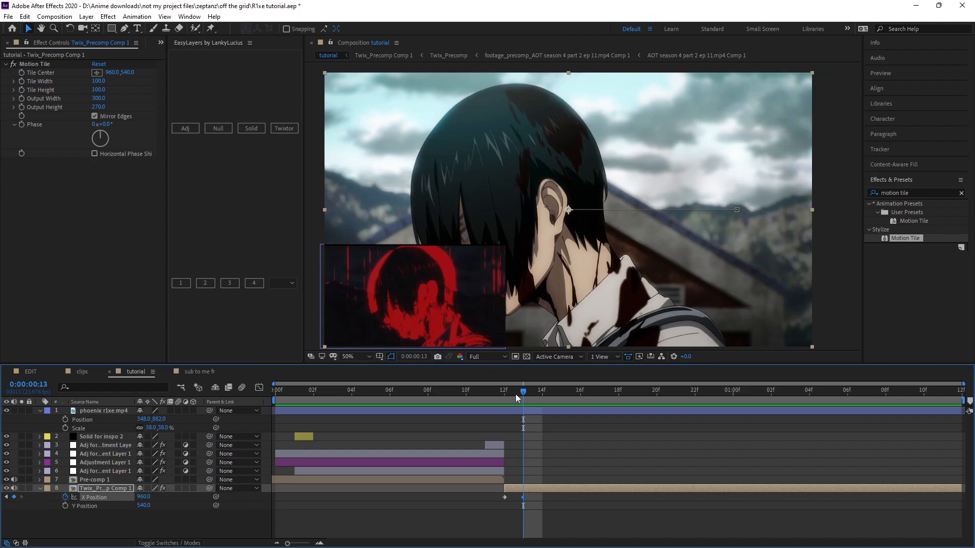
# Preview the transition into the second clip and check its position shift around frames 12 and 13
pyautogui.moveTo(516, 395); pyautogui.dragTo(291, 400)
pyautogui.press('space')
pyautogui.click(505, 391)
pyautogui.press('space')
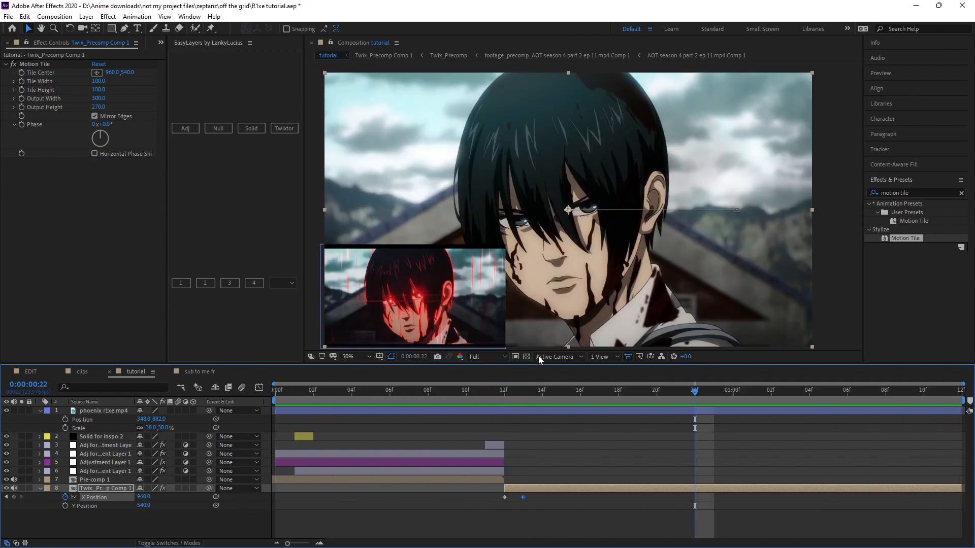
pyautogui.click(507, 394)
pyautogui.moveTo(506, 394); pyautogui.dragTo(523, 401)
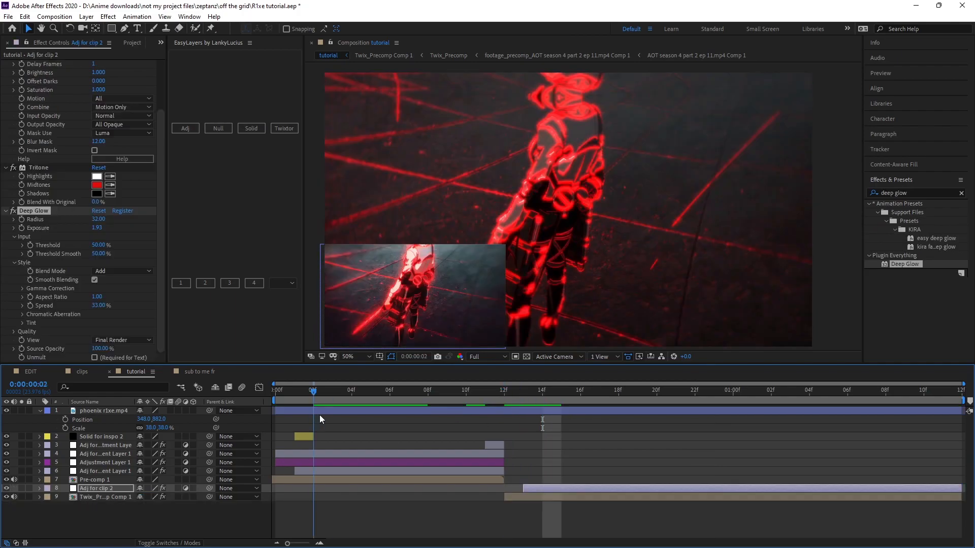
# Preview the first clip and enable Deep Glow's red Tint on its motion-detect adjustment layer
pyautogui.press('space')
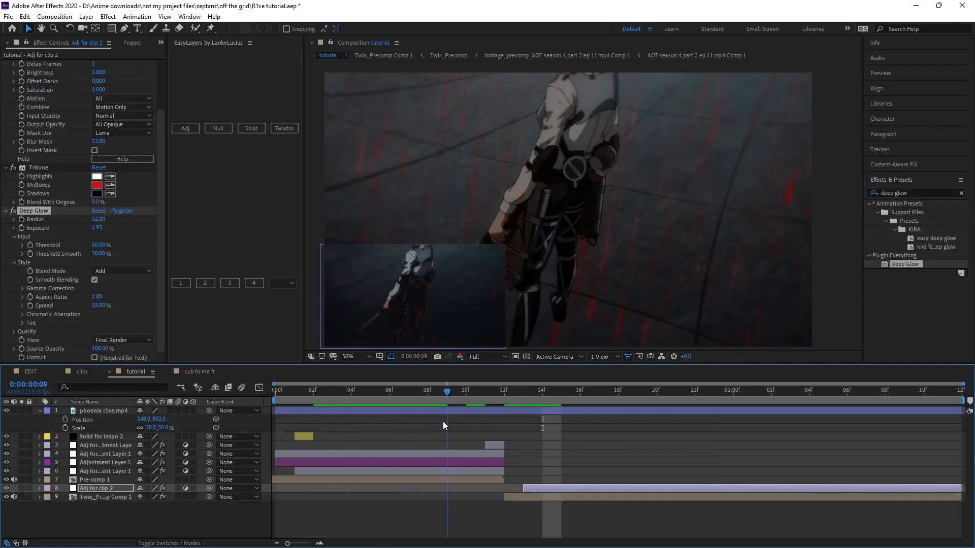
pyautogui.press('space')
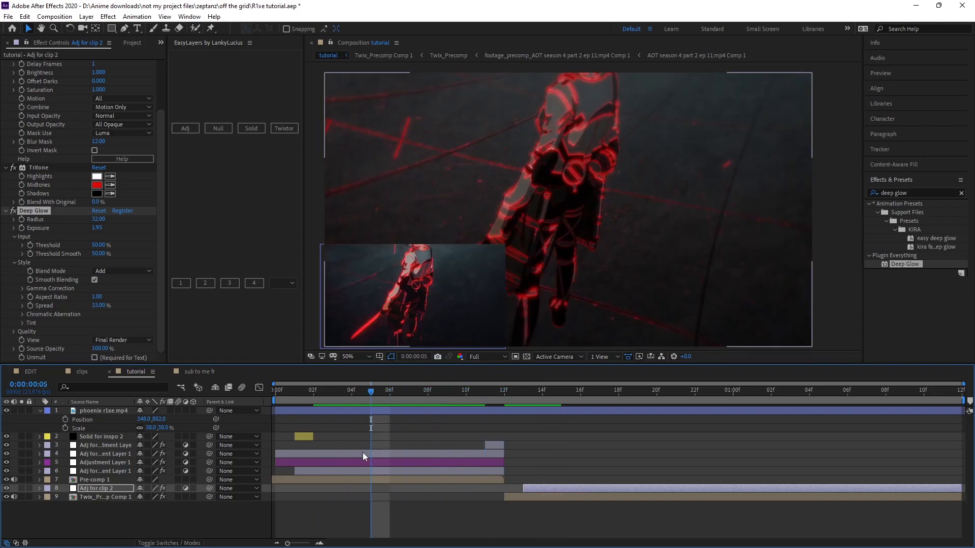
pyautogui.click(361, 453)
pyautogui.click(360, 471)
pyautogui.scroll(-1, 91, 285)
pyautogui.click(22, 322)
pyautogui.click(94, 332)
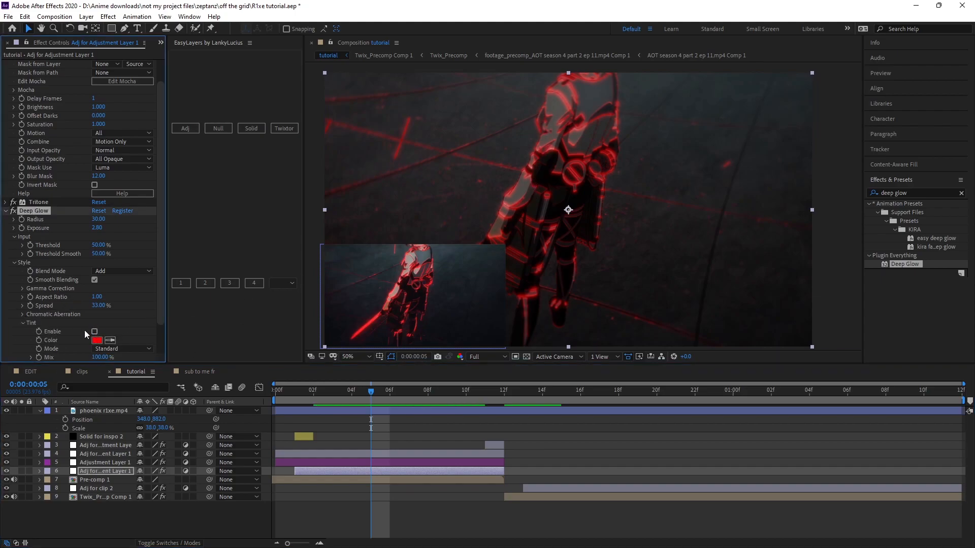
pyautogui.click(95, 331)
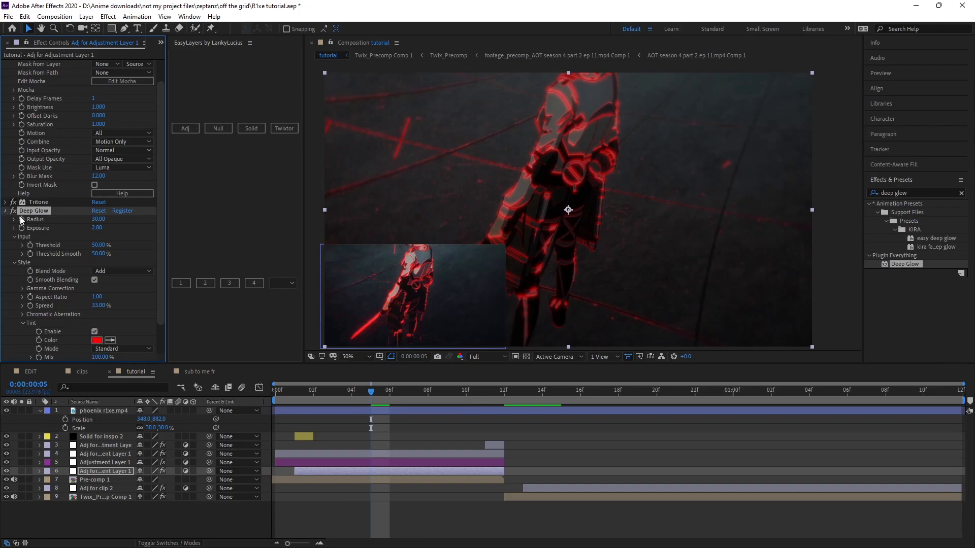
pyautogui.click(6, 211)
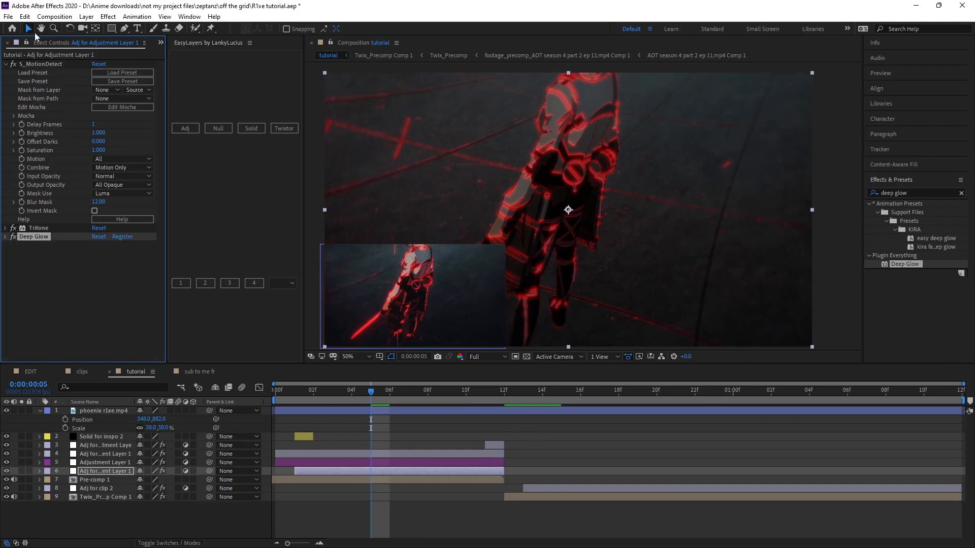
pyautogui.click(6, 64)
# Preview the second clip's red glow from frame 13 and compare it with the inspiration clip
pyautogui.click(525, 394)
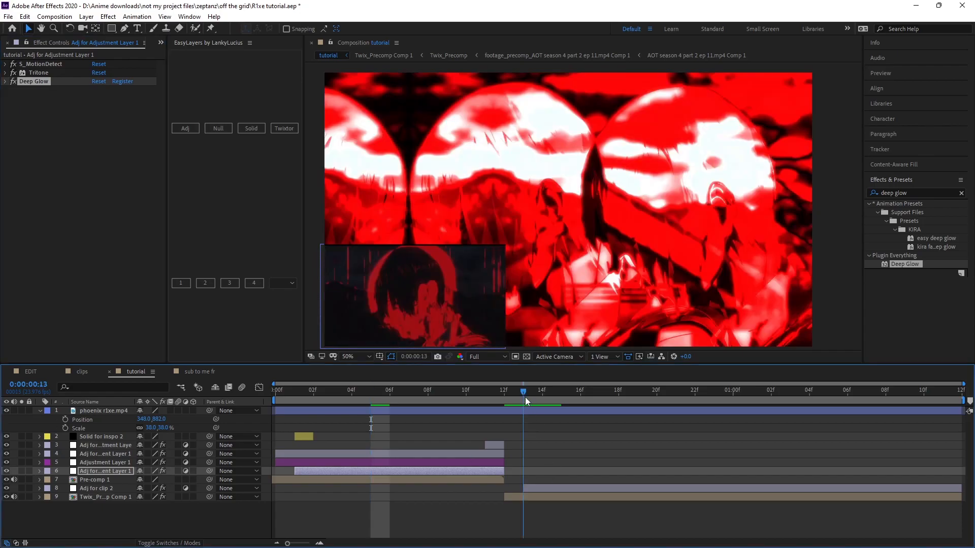
pyautogui.press('space')
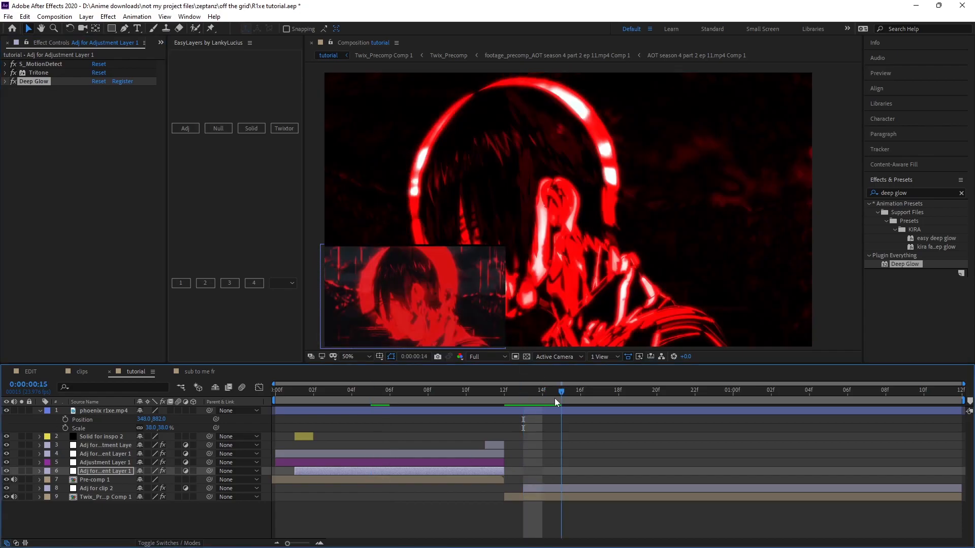
pyautogui.moveTo(665, 410); pyautogui.dragTo(544, 411)
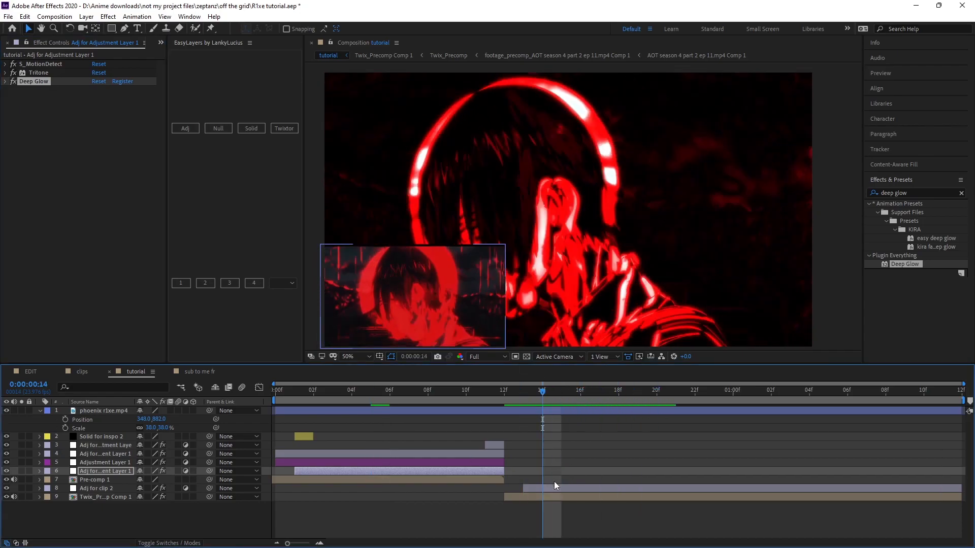
# Enable the red Tint of Deep Glow on the Adj for clip 2 layer
pyautogui.click(533, 488)
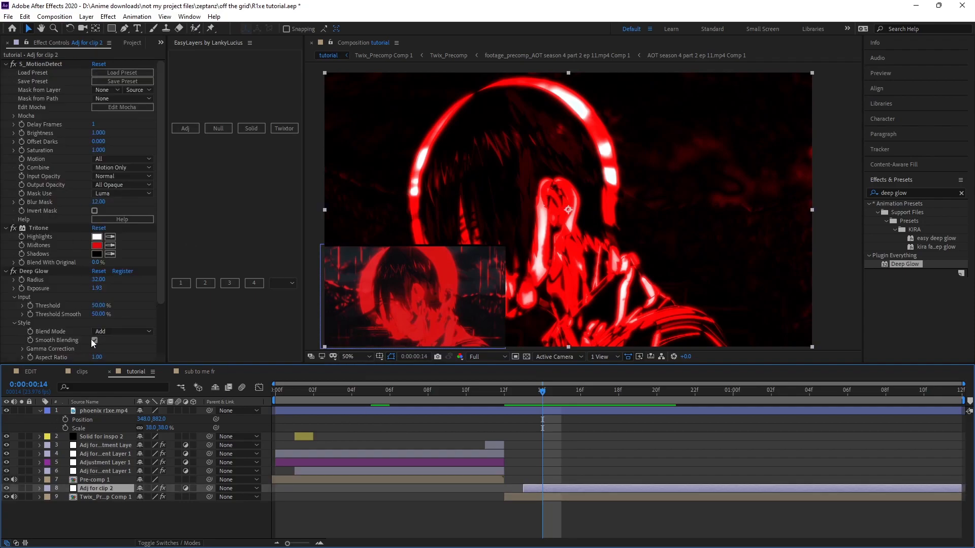
pyautogui.scroll(-3, 96, 335)
pyautogui.click(23, 323)
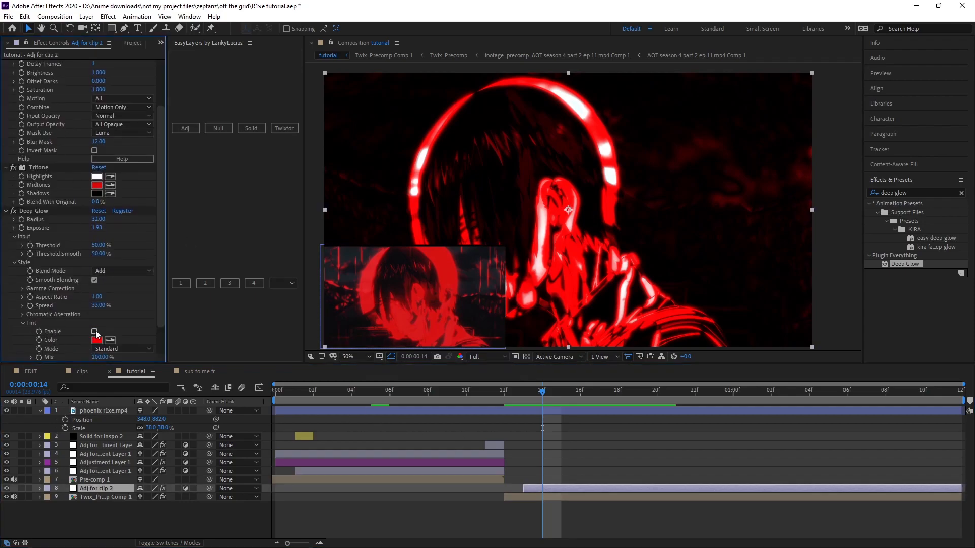
pyautogui.click(94, 331)
# Keyframe the Opacity of Adj for clip 2: 100% at frame 14, 63% at frame 15, 69% at frame 16 and 89% at frame 17
pyautogui.click(525, 394)
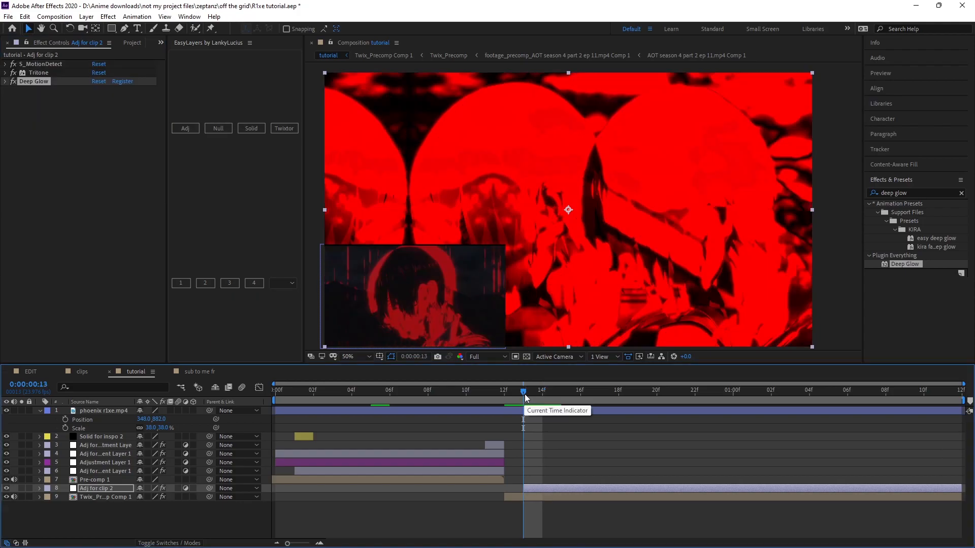
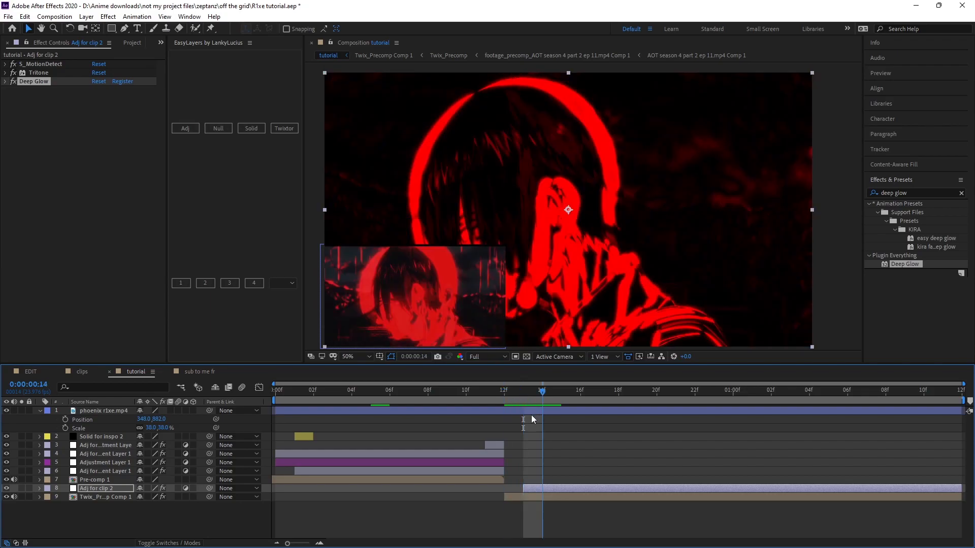
pyautogui.press('pagedown')
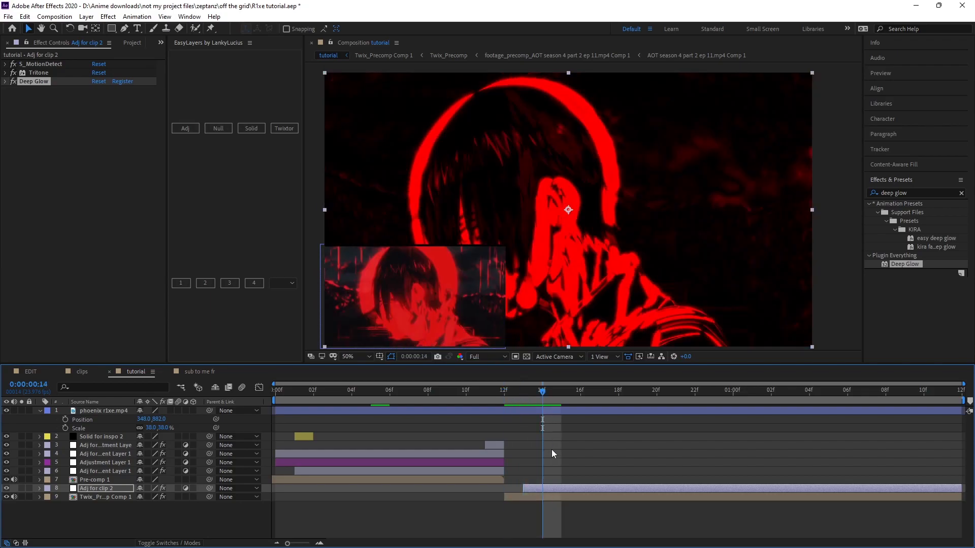
pyautogui.press('t')
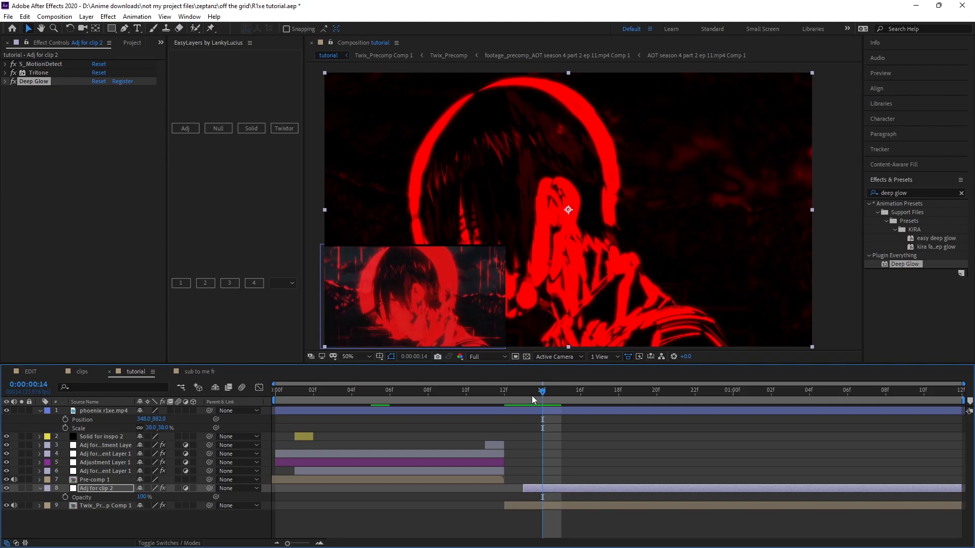
pyautogui.click(65, 497)
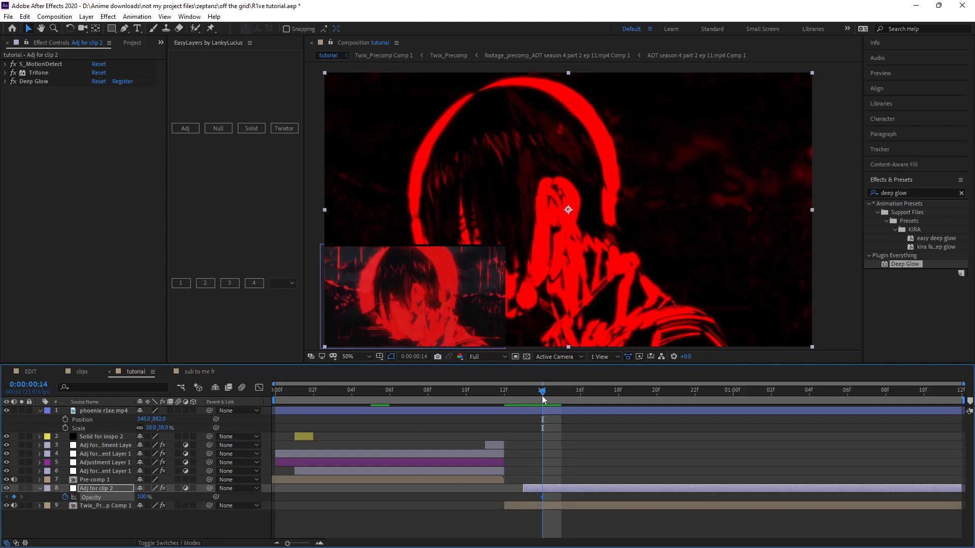
pyautogui.moveTo(549, 399); pyautogui.dragTo(562, 404)
pyautogui.moveTo(142, 497); pyautogui.dragTo(127, 499)
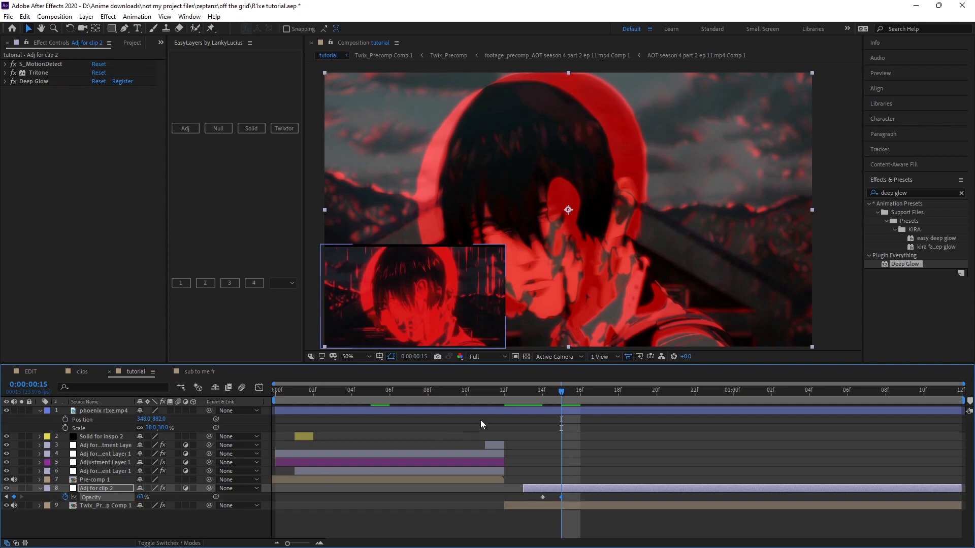
pyautogui.moveTo(562, 392); pyautogui.dragTo(582, 402)
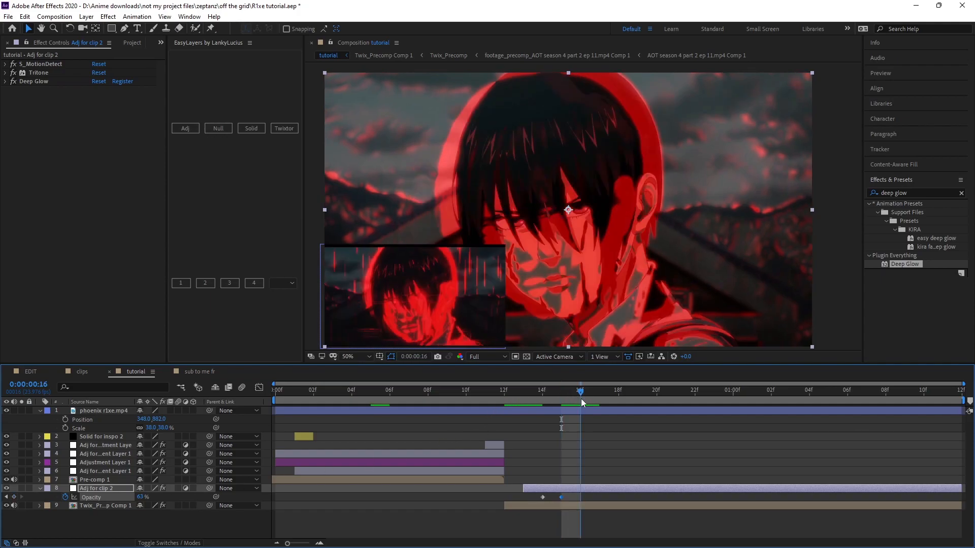
pyautogui.moveTo(138, 500)
pyautogui.mouseDown()
pyautogui.moveTo(130, 500)
pyautogui.moveTo(141, 499)
pyautogui.mouseUp()
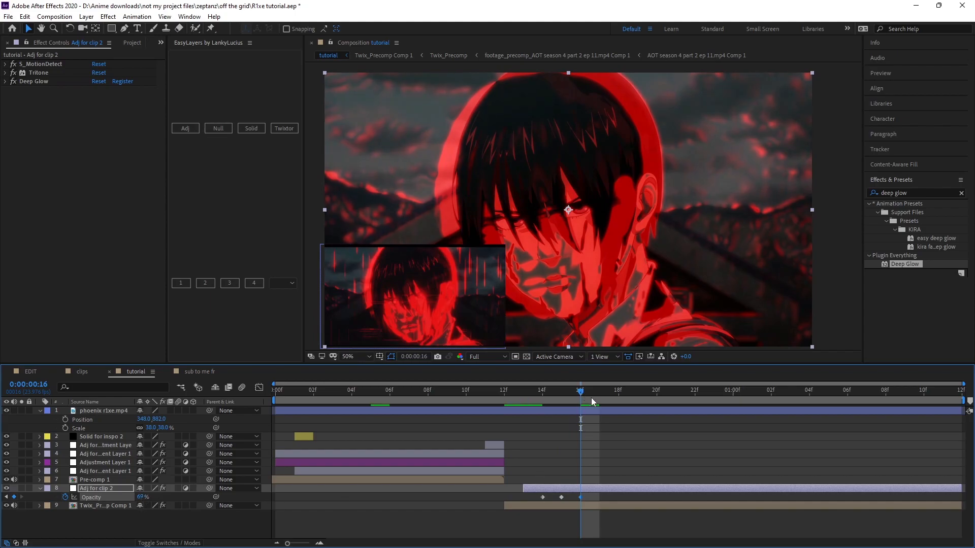
pyautogui.moveTo(590, 397); pyautogui.dragTo(596, 401)
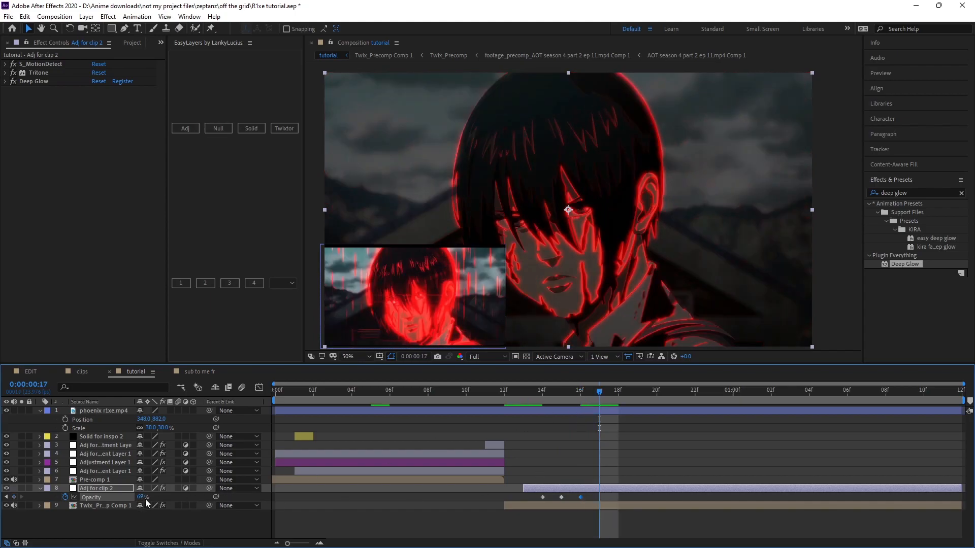
pyautogui.moveTo(145, 498); pyautogui.dragTo(150, 499)
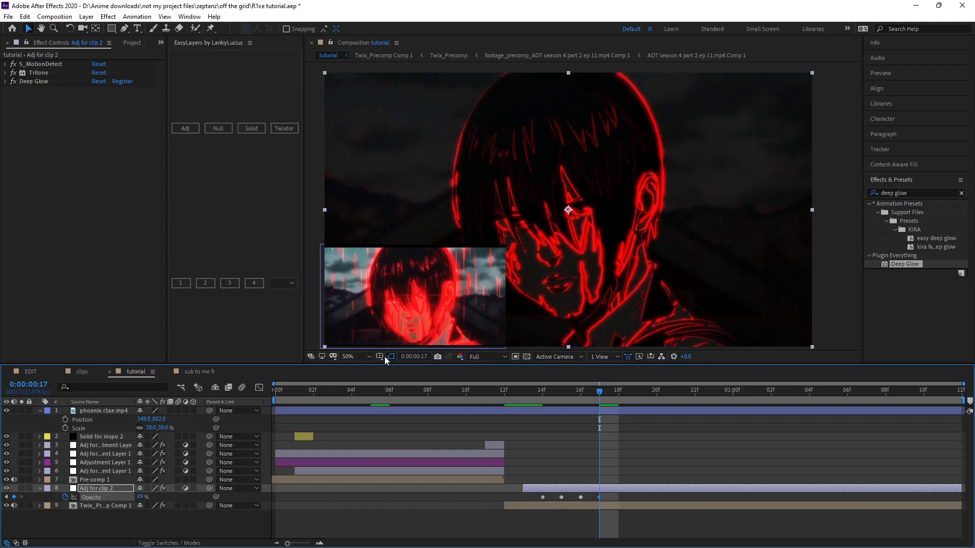
# Try Deep Glow with Exposure 2.43 and the Screen blend mode on Adj for clip 2, and return the blend mode to Add
pyautogui.click(6, 81)
pyautogui.moveTo(97, 102); pyautogui.dragTo(123, 100)
pyautogui.click(116, 142)
pyautogui.click(117, 153)
pyautogui.click(116, 142)
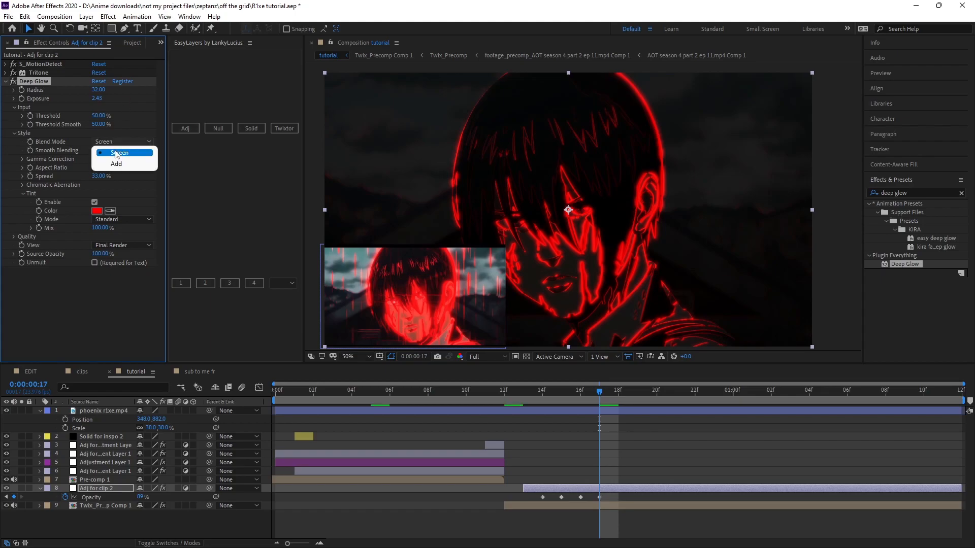
pyautogui.click(114, 163)
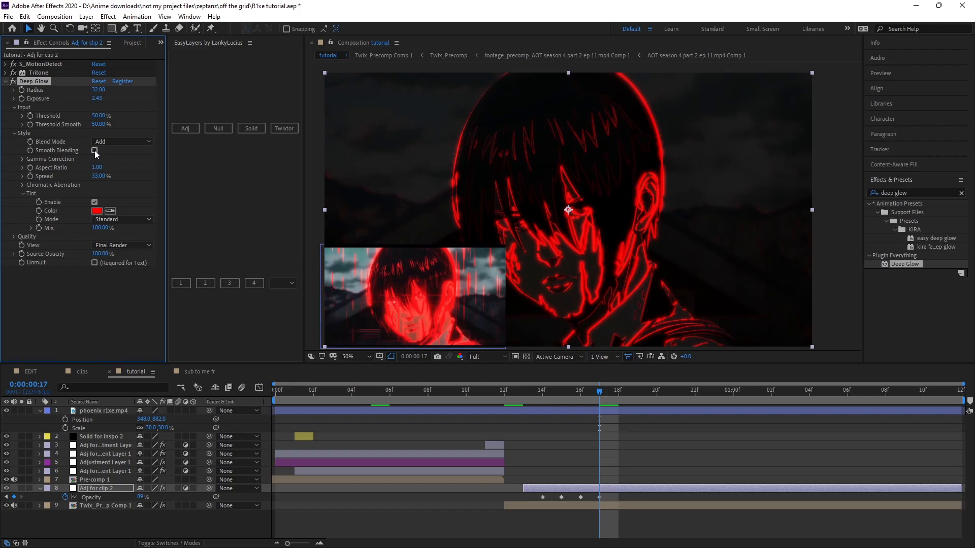
pyautogui.click(5, 82)
# Adjust S_MotionDetect's Brightness on Adj for clip 2, and set Deep Glow's Radius to about 143 and Exposure to 2.00
pyautogui.click(6, 64)
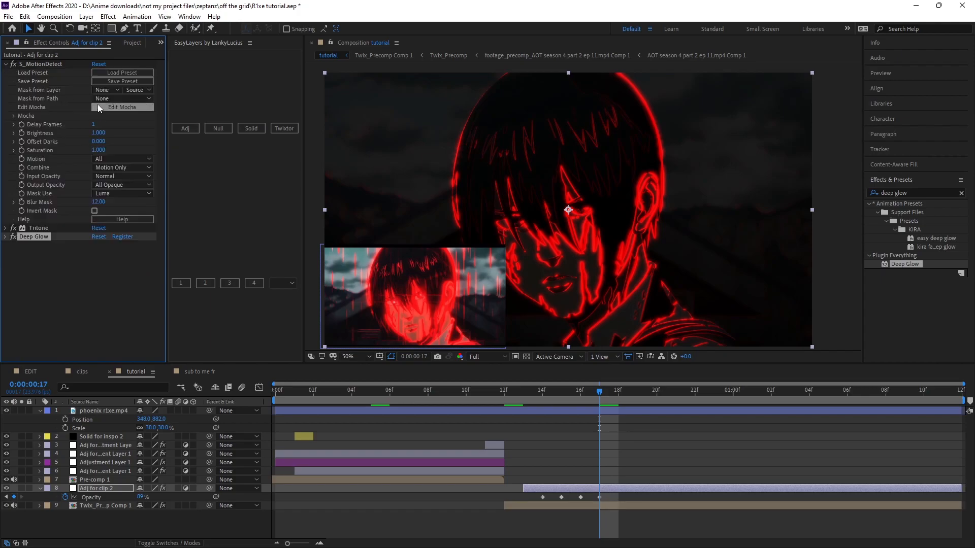
pyautogui.moveTo(116, 133); pyautogui.dragTo(104, 135)
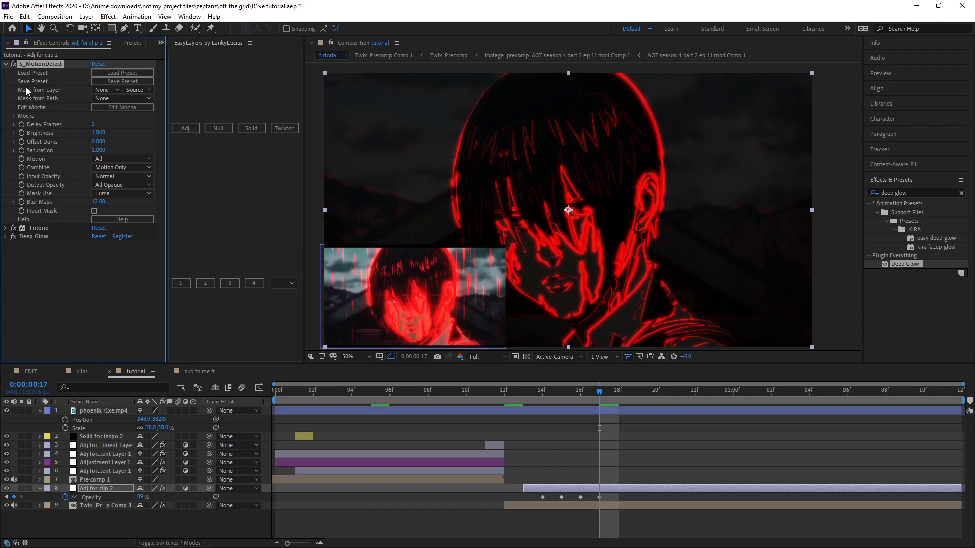
pyautogui.click(6, 65)
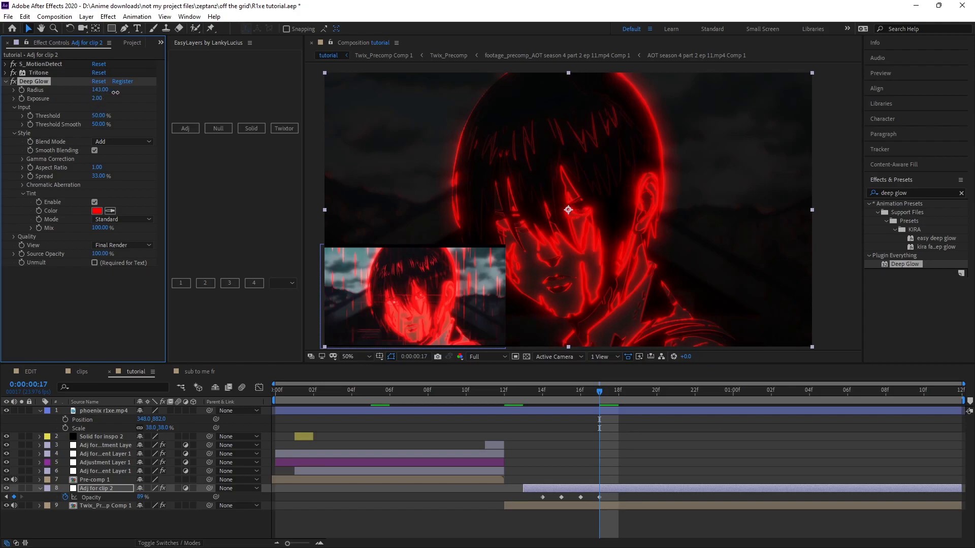
pyautogui.click(6, 82)
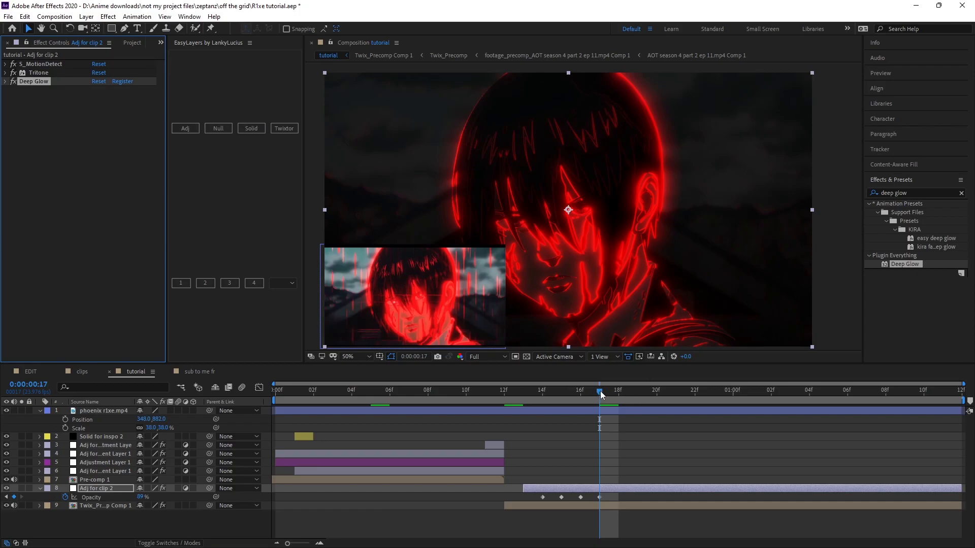
# Keyframe the Opacity of Adj for clip 2 frame by frame: 65% at frame 18, 55% at frame 19, down to 13% at 0:00:01:01
pyautogui.moveTo(600, 390); pyautogui.dragTo(618, 391)
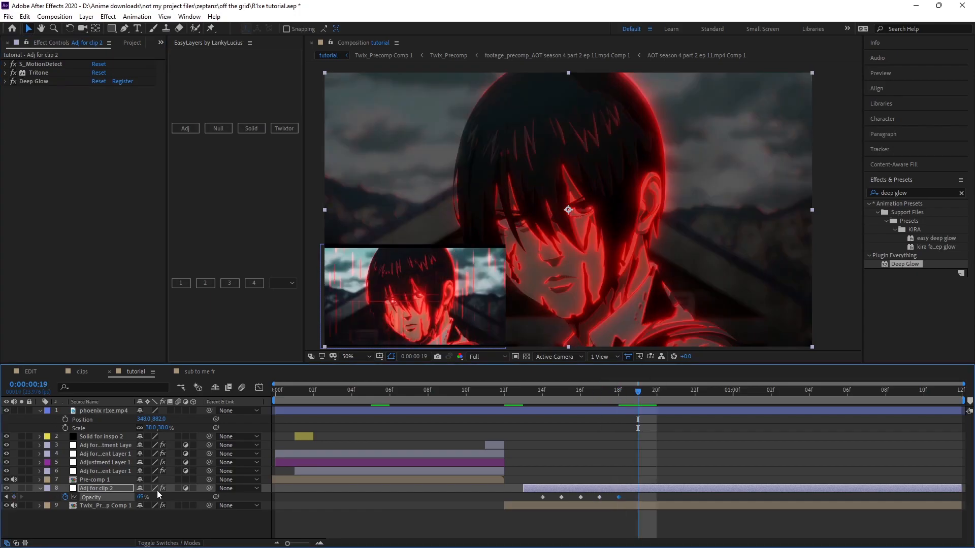
pyautogui.moveTo(143, 497); pyautogui.dragTo(133, 498)
pyautogui.moveTo(509, 392); pyautogui.dragTo(650, 457)
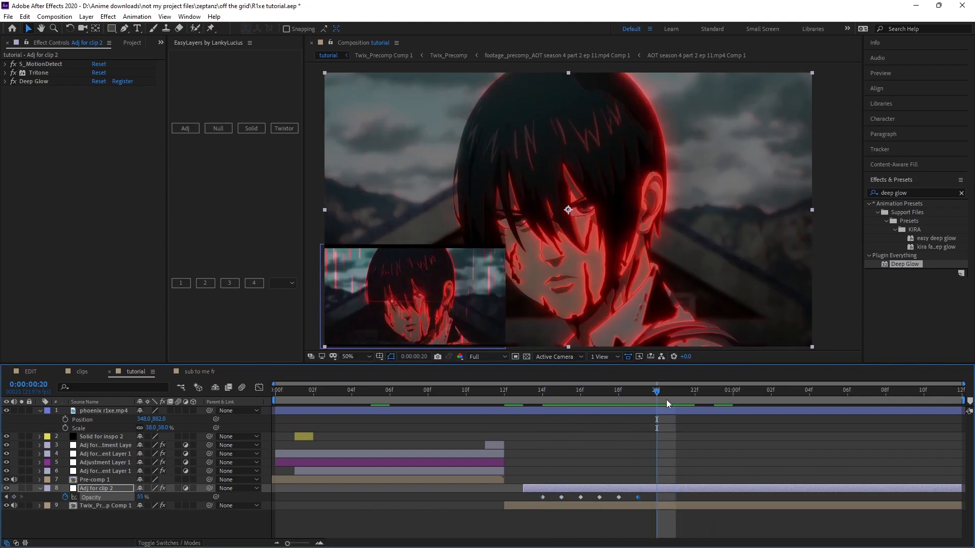
# Preview the second clip from frame 12 to 0:00:01:01 and compare its glow fade with the inspiration clip
pyautogui.click(504, 392)
pyautogui.press('space')
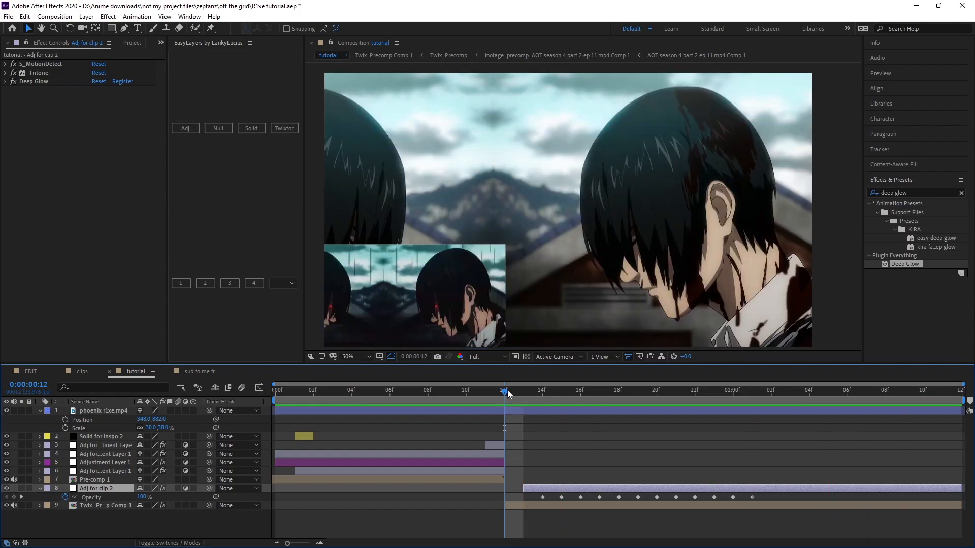
pyautogui.press('space')
pyautogui.moveTo(599, 415); pyautogui.dragTo(511, 442)
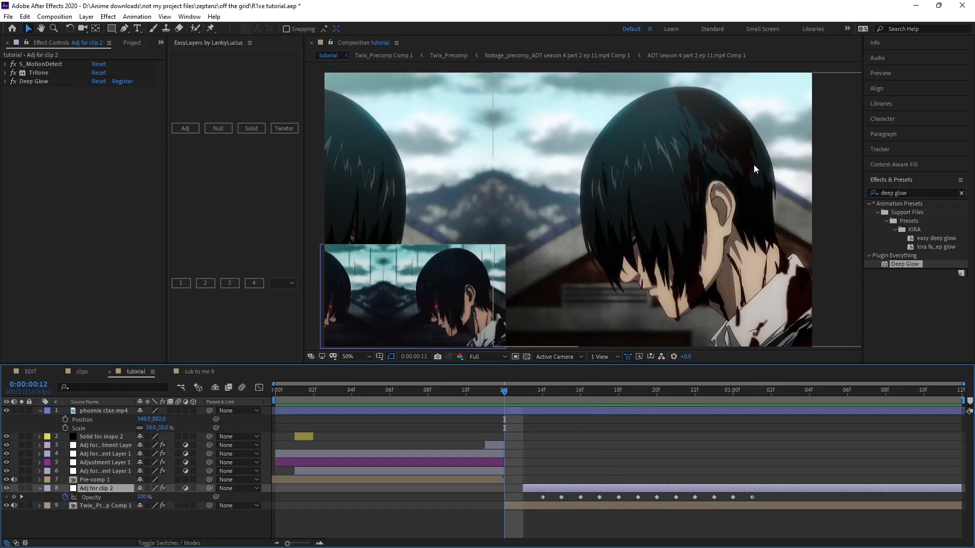
pyautogui.moveTo(507, 401); pyautogui.dragTo(748, 454)
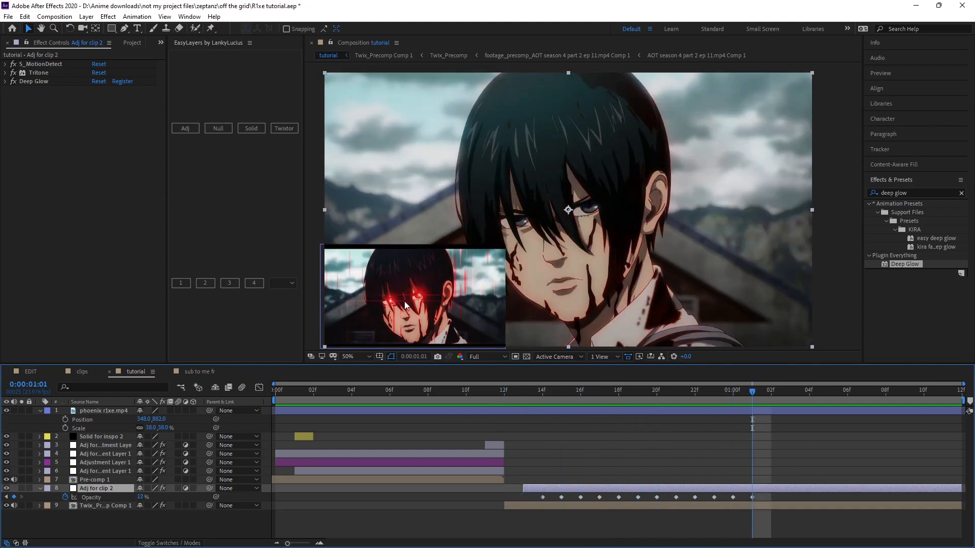
pyautogui.moveTo(427, 298); pyautogui.dragTo(533, 252)
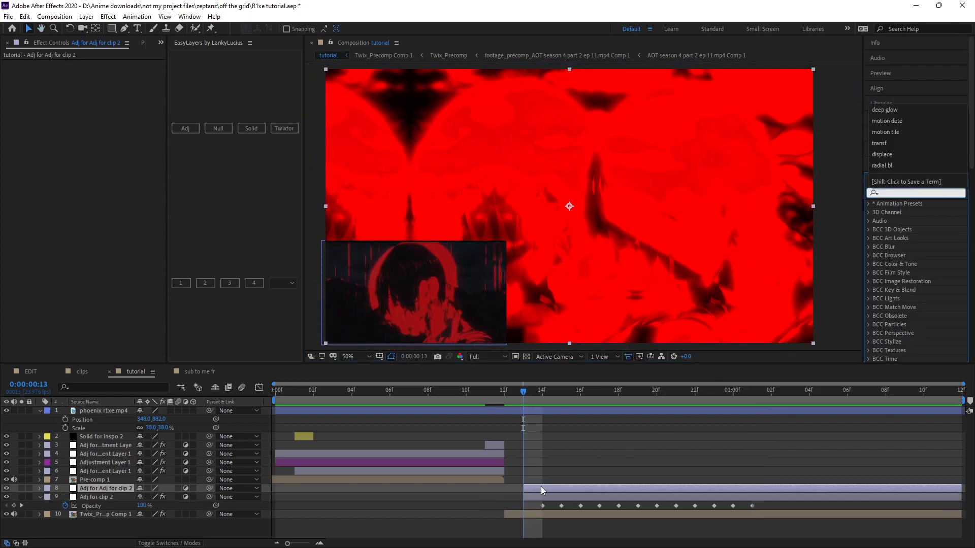
# Add an adjustment layer above Adj for clip 2 with the Wiggle - position preset, Wiggle Speed 17 and Wiggle Amount 4
pyautogui.write('wiggle -')
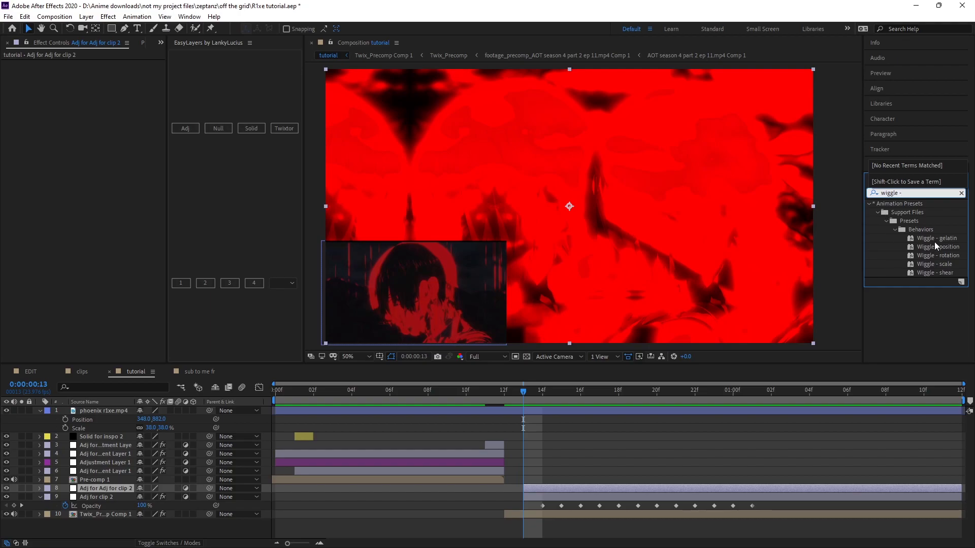
pyautogui.moveTo(934, 247); pyautogui.dragTo(526, 490)
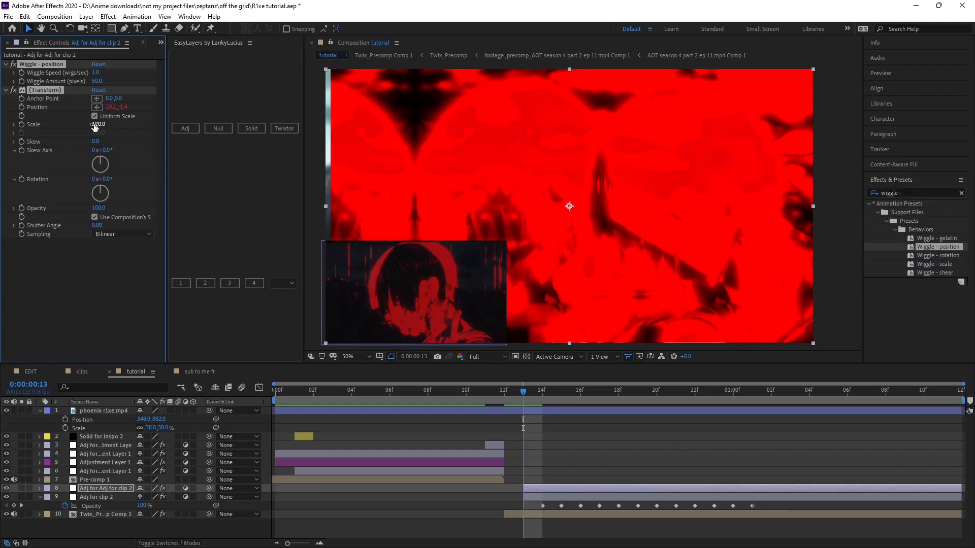
pyautogui.click(95, 72)
pyautogui.write('17')
pyautogui.press('Return')
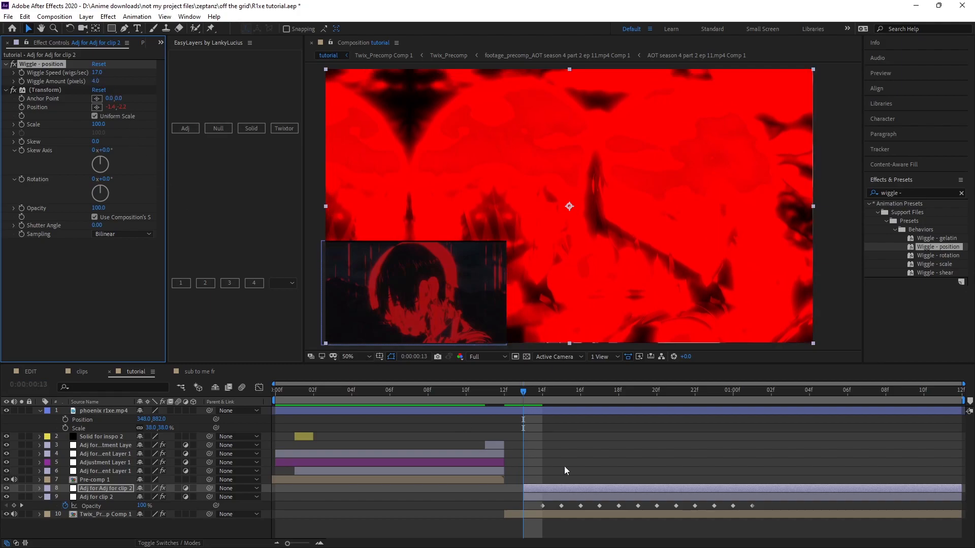
# Preview the second clip from frame 13 to check the wiggle against the inspiration clip
pyautogui.moveTo(522, 395)
pyautogui.mouseDown()
pyautogui.moveTo(278, 395)
pyautogui.moveTo(513, 403)
pyautogui.moveTo(509, 393)
pyautogui.moveTo(525, 391)
pyautogui.mouseUp()
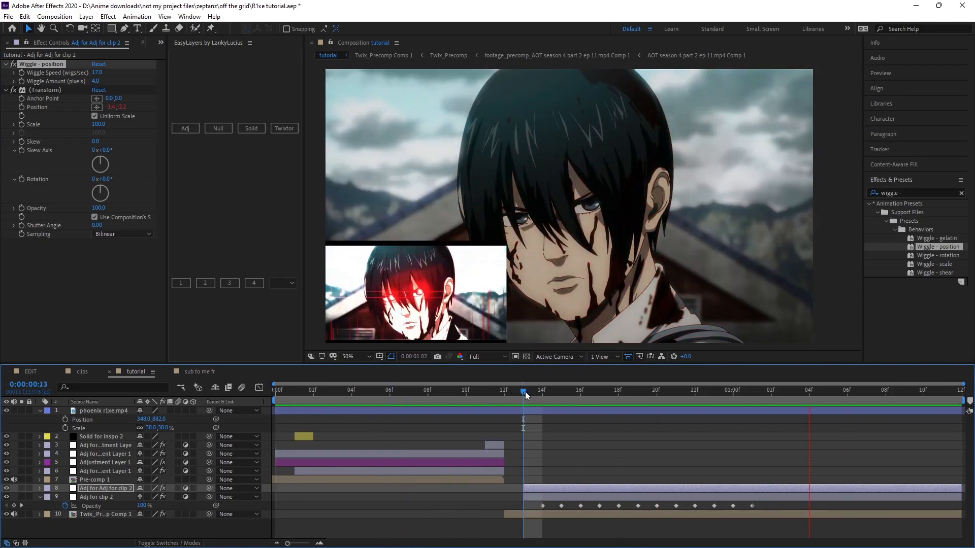
pyautogui.press('space')
pyautogui.press('space')
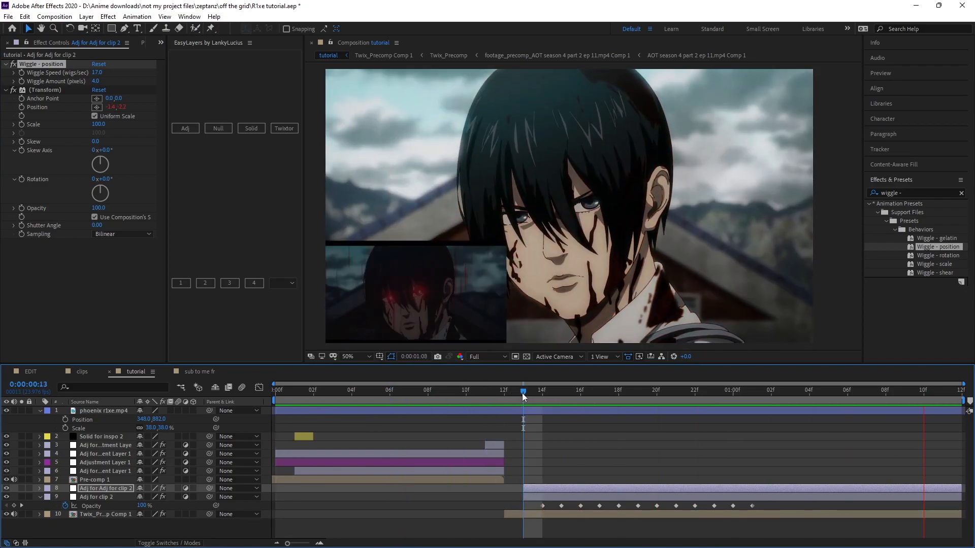
pyautogui.press('space')
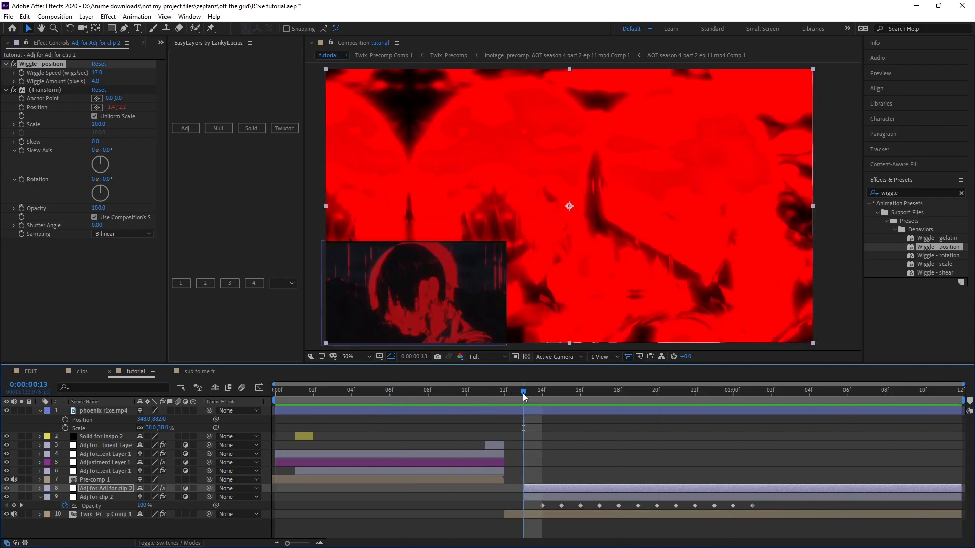
# Set the Wiggle Amount on the upper clip 2 adjustment layer to 7 and preview the result
pyautogui.click(97, 81)
pyautogui.press('Return')
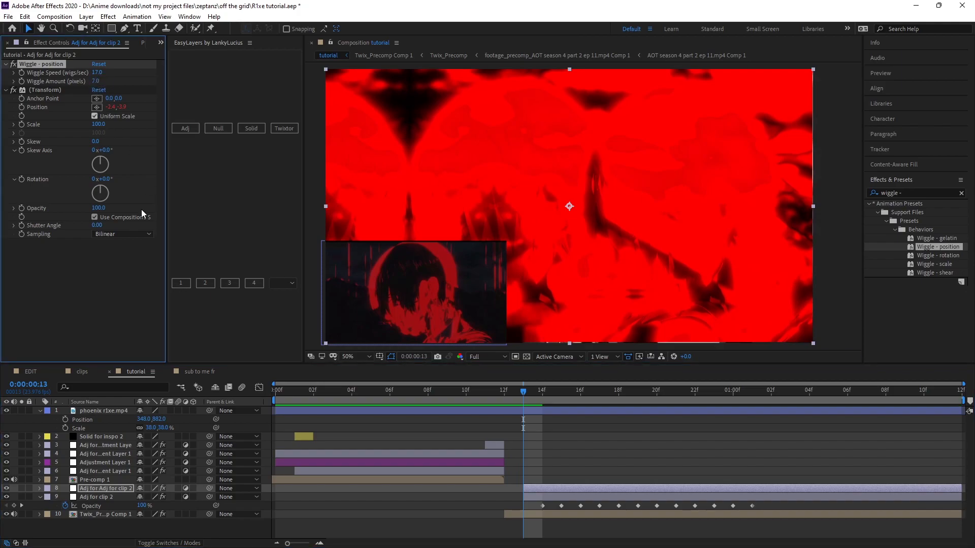
pyautogui.press('space')
pyautogui.click(276, 391)
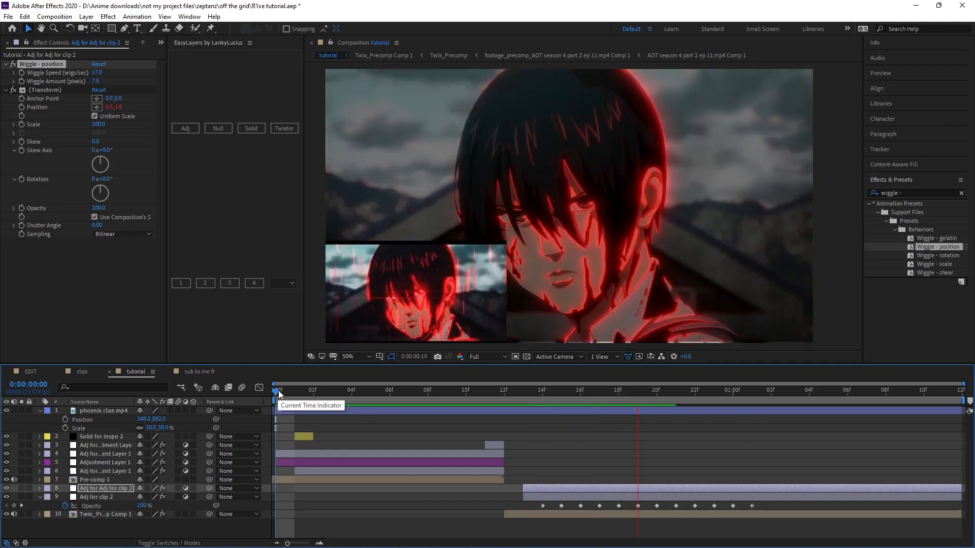
pyautogui.moveTo(278, 390); pyautogui.dragTo(581, 393)
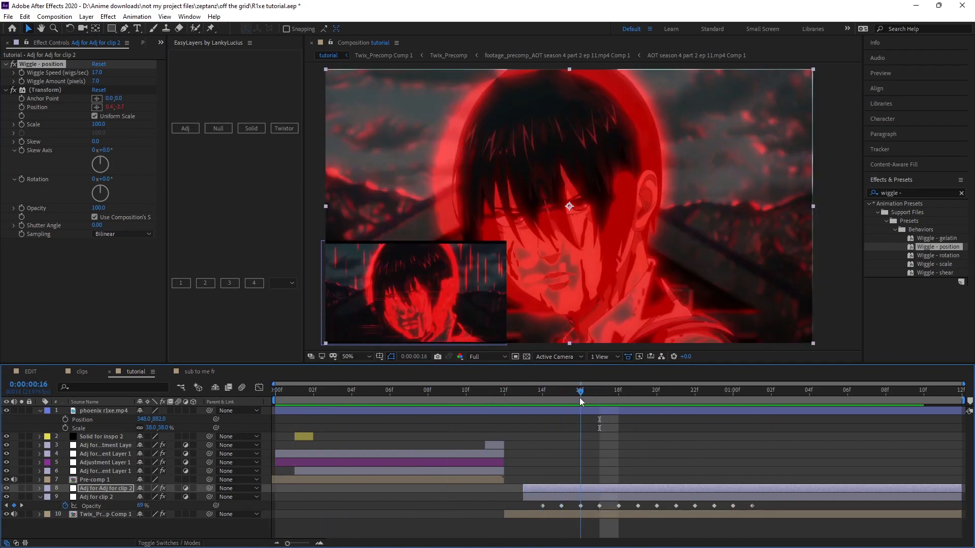
# Apply the saved Motion Tile preset to Adj for Adj for clip 2, above the wiggle effects, and collapse the layer's effect settings
pyautogui.click(834, 263)
pyautogui.moveTo(912, 193); pyautogui.dragTo(831, 194)
pyautogui.press('BackSpace')
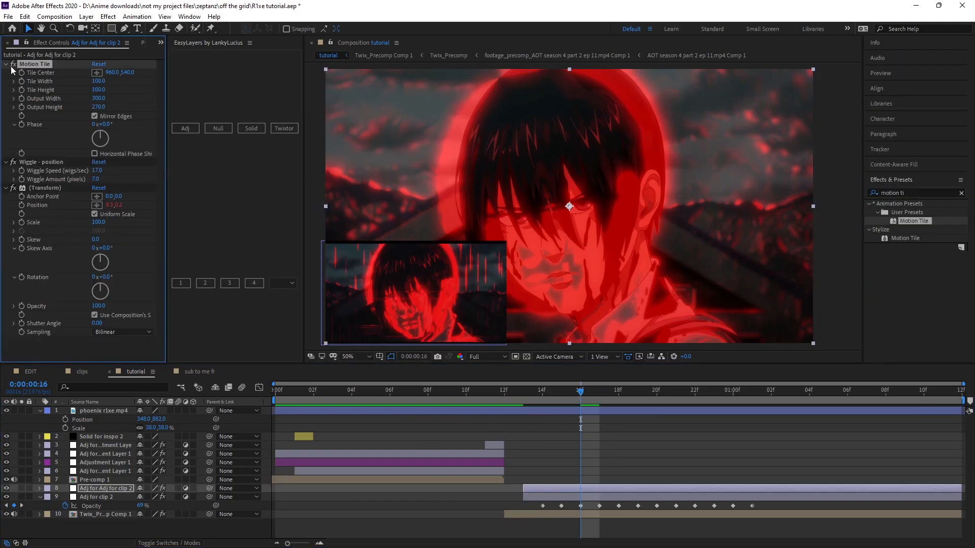
pyautogui.click(5, 64)
pyautogui.click(5, 73)
pyautogui.click(6, 82)
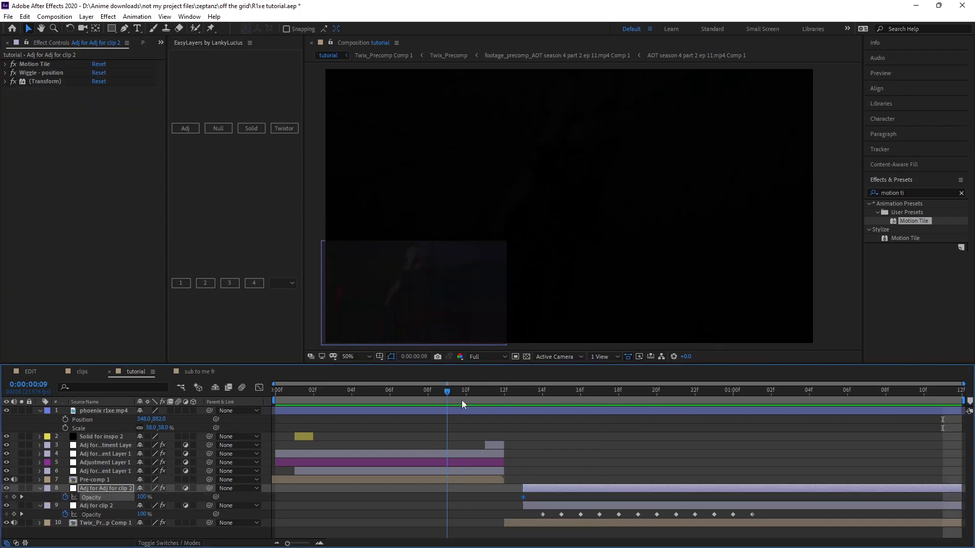
# Keyframe the Opacity of Adj for Adj for clip 2 from 57% at frame 13 to 100% at the clip's end
pyautogui.moveTo(462, 400); pyautogui.dragTo(618, 446)
pyautogui.moveTo(143, 497); pyautogui.dragTo(55, 506)
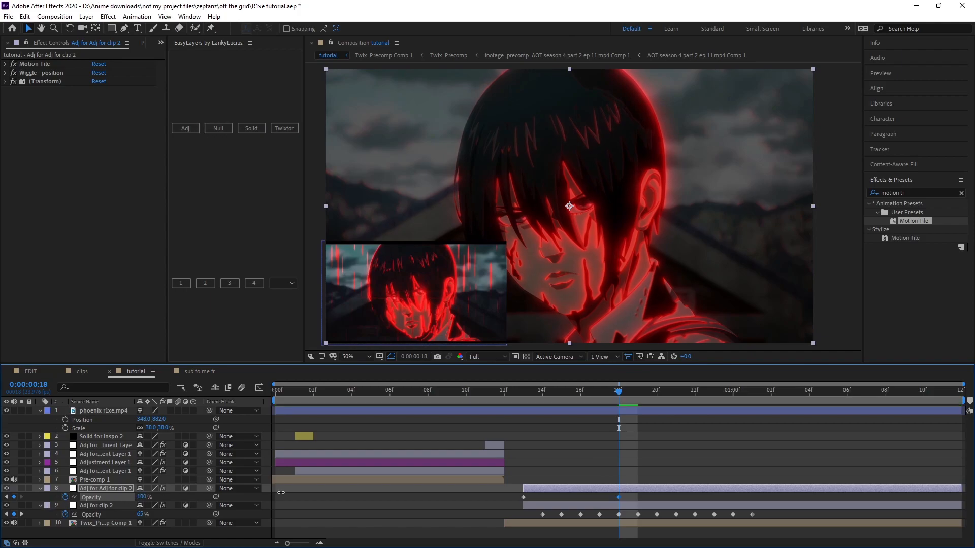
pyautogui.click(523, 391)
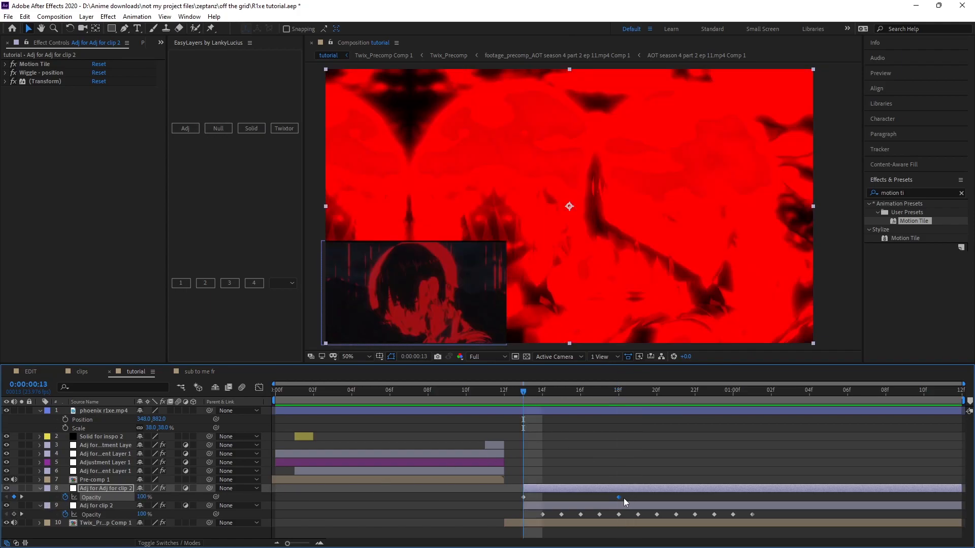
pyautogui.moveTo(143, 497); pyautogui.dragTo(123, 501)
pyautogui.press('space')
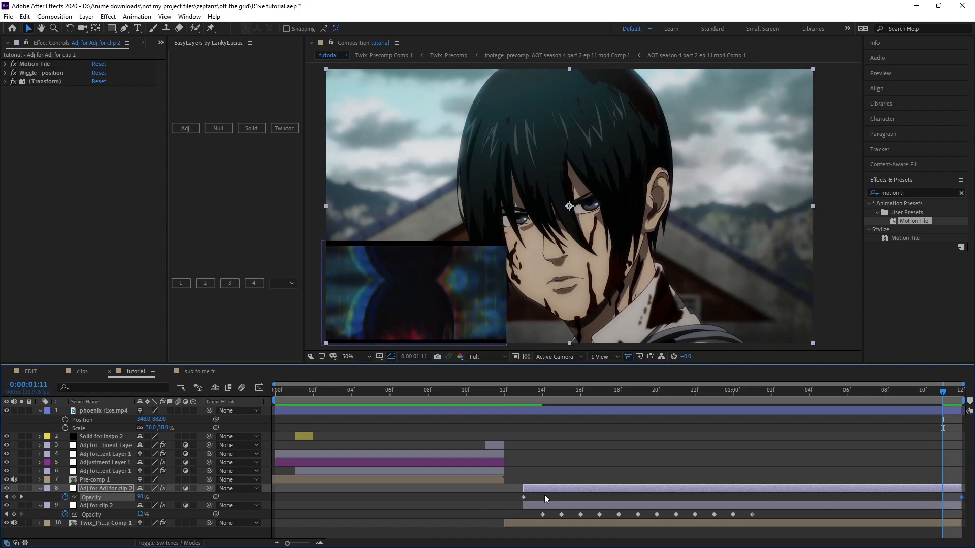
# Ease the two Opacity keyframes, shape the value curve to rise slowly and steepen near the end, and preview it
pyautogui.press('F9')
pyautogui.click(259, 387)
pyautogui.click(525, 515)
pyautogui.moveTo(669, 516); pyautogui.dragTo(815, 496)
pyautogui.moveTo(817, 417); pyautogui.dragTo(888, 486)
pyautogui.click(521, 392)
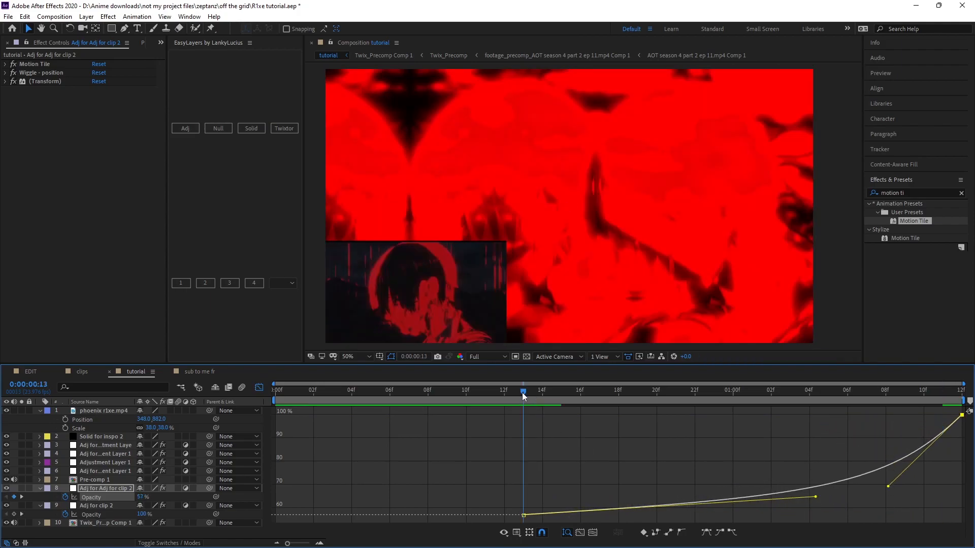
pyautogui.press('space')
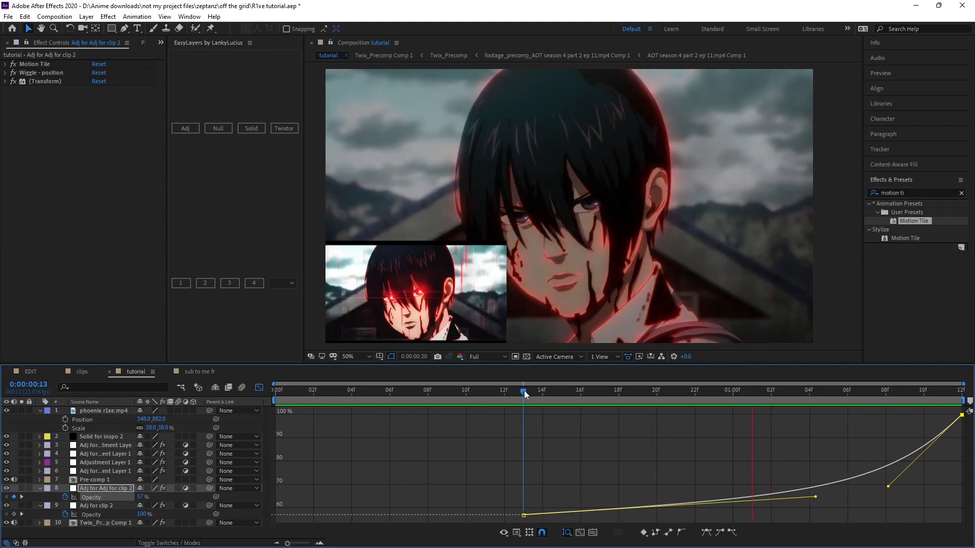
# Set the first Opacity keyframe at frame 13 to 72% and adjust both curve handles for a smoother rise
pyautogui.press('space')
pyautogui.moveTo(813, 499); pyautogui.dragTo(671, 509)
pyautogui.moveTo(143, 497); pyautogui.dragTo(150, 497)
pyautogui.moveTo(887, 514); pyautogui.dragTo(894, 495)
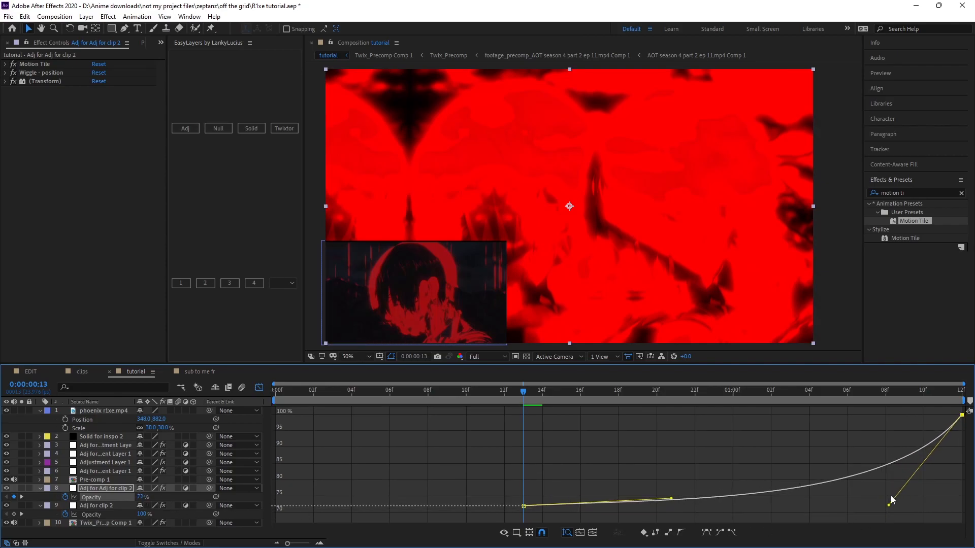
# Preview the composition from the start, collapse both clip 2 adjustment layers, and return to the layer bar view
pyautogui.moveTo(409, 392); pyautogui.dragTo(278, 394)
pyautogui.press('space')
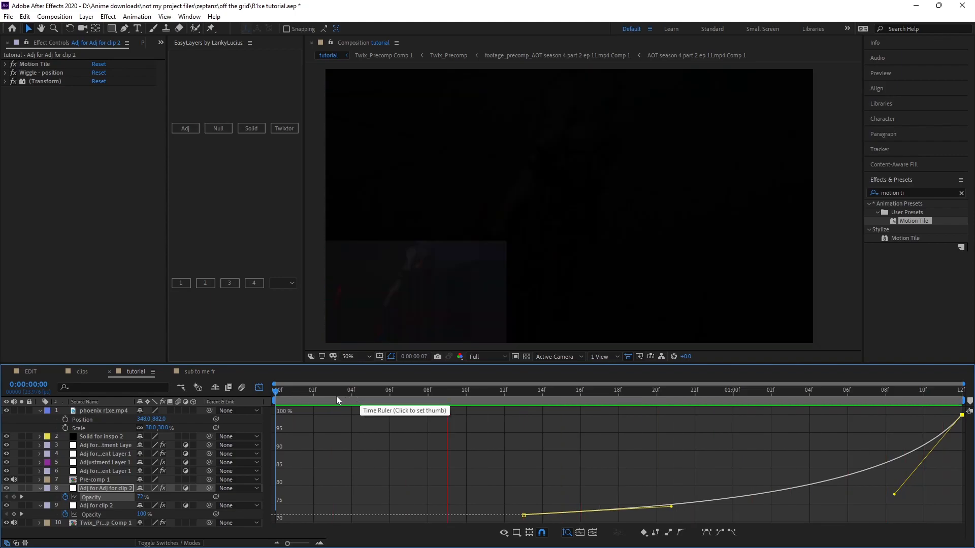
pyautogui.press('space')
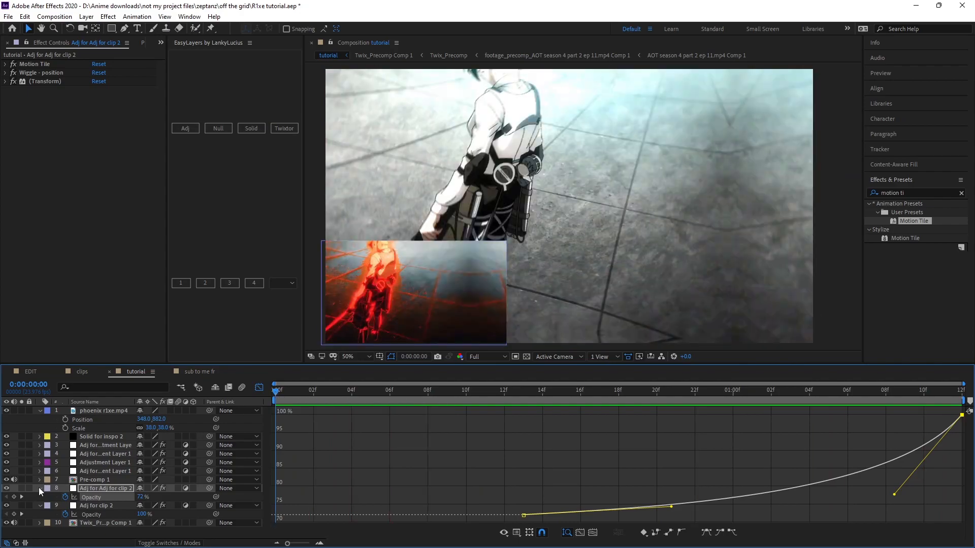
pyautogui.click(40, 489)
pyautogui.click(39, 497)
pyautogui.click(260, 387)
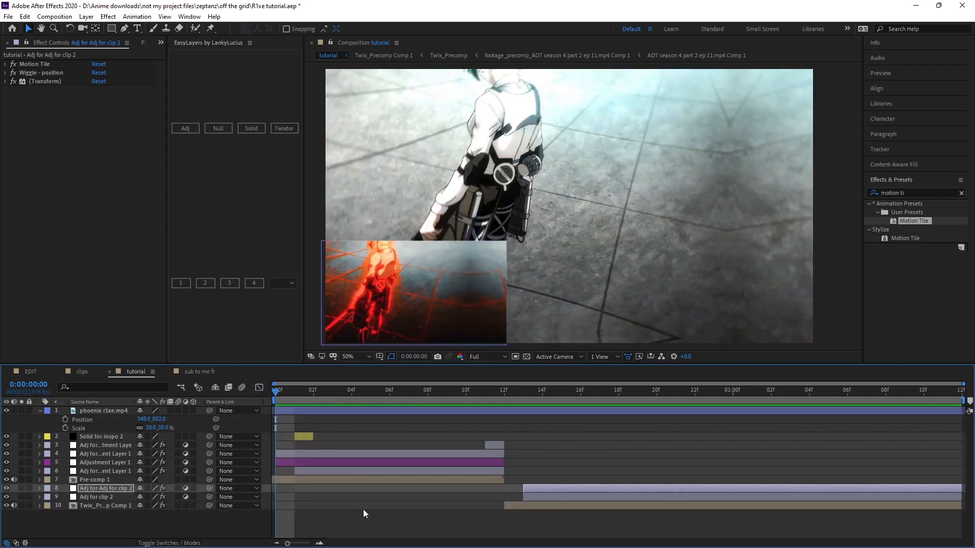
# Create a solid above Adj for Adj for clip 2, starting at frame 13
pyautogui.moveTo(525, 391); pyautogui.dragTo(526, 429)
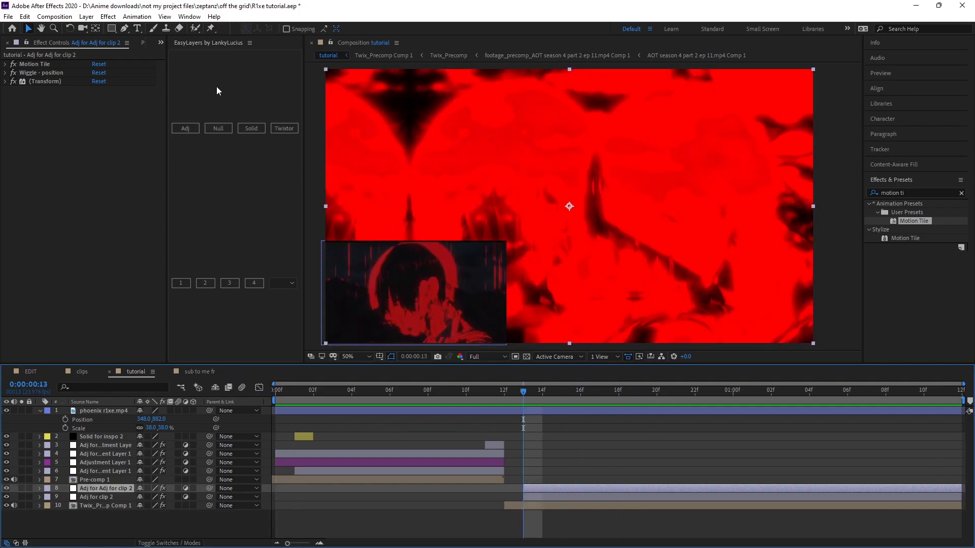
pyautogui.click(254, 128)
pyautogui.click(86, 16)
pyautogui.moveTo(218, 28)
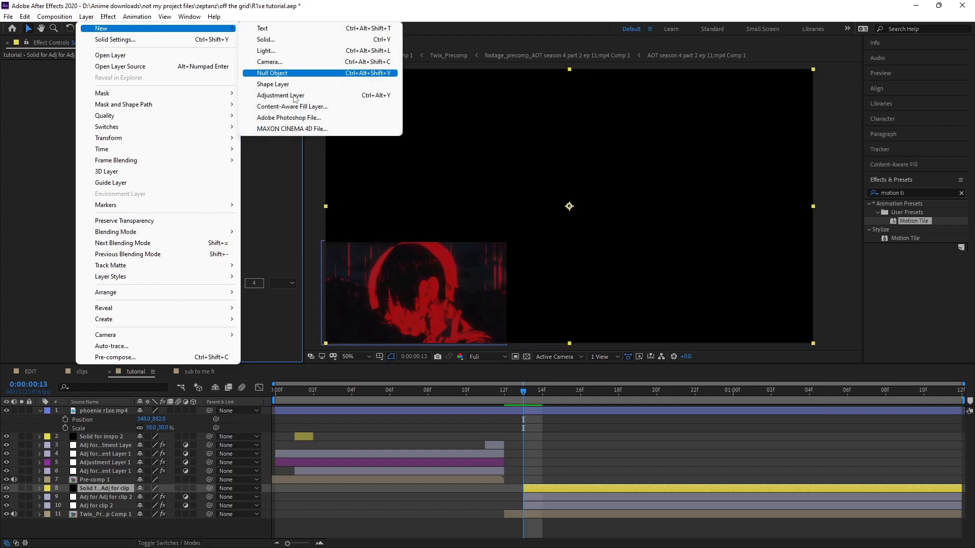
pyautogui.click(548, 489)
# Find the Optical Flares effect, apply it to the new solid, and open its flare options
pyautogui.hotkey('ctrl', '5')
pyautogui.write('optical')
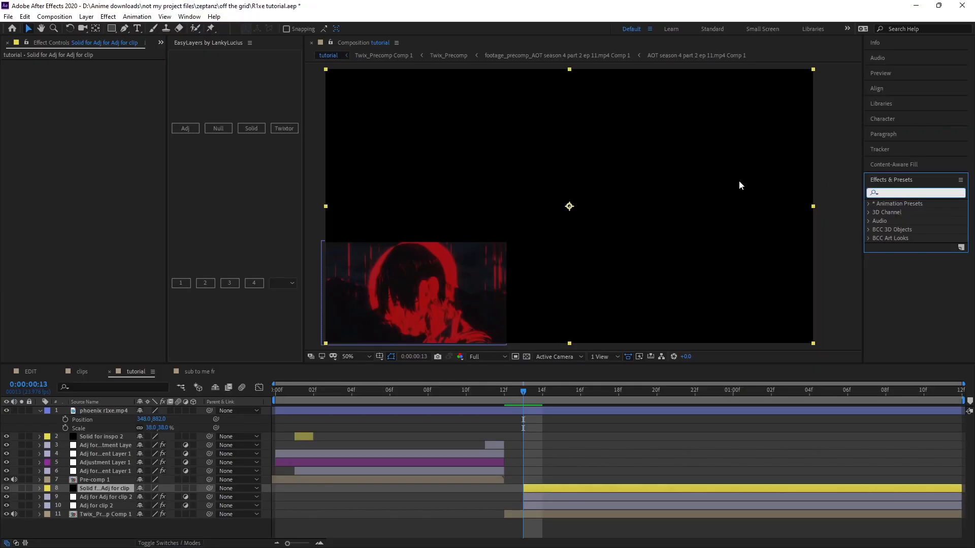
pyautogui.write(' f')
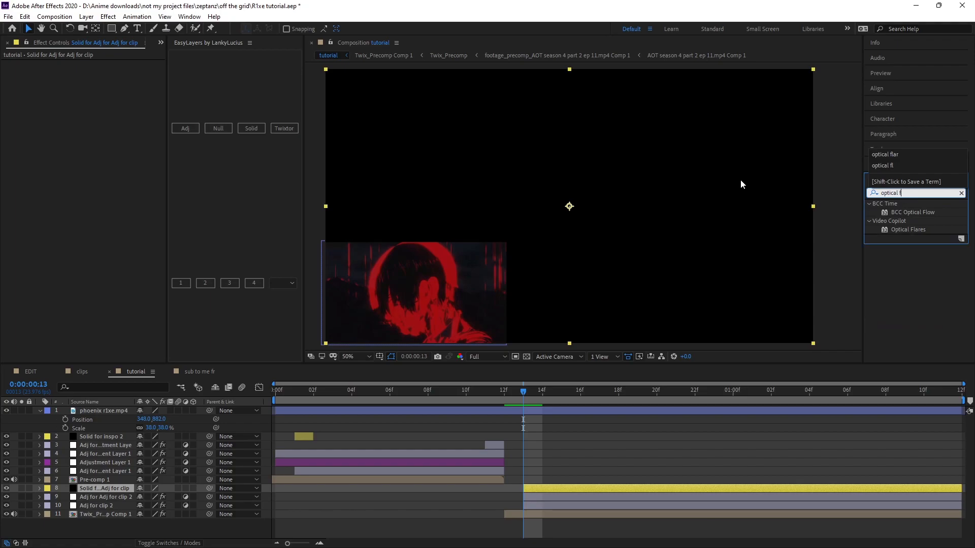
pyautogui.moveTo(907, 228); pyautogui.dragTo(555, 490)
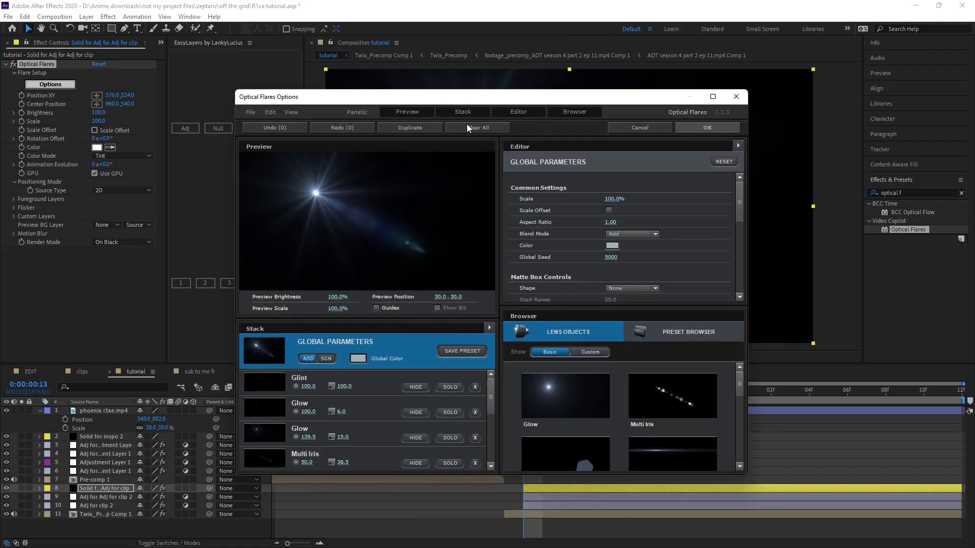
# Clear the default flare, build a new one from a Glow and a Streak lens object, and accept it
pyautogui.click(468, 128)
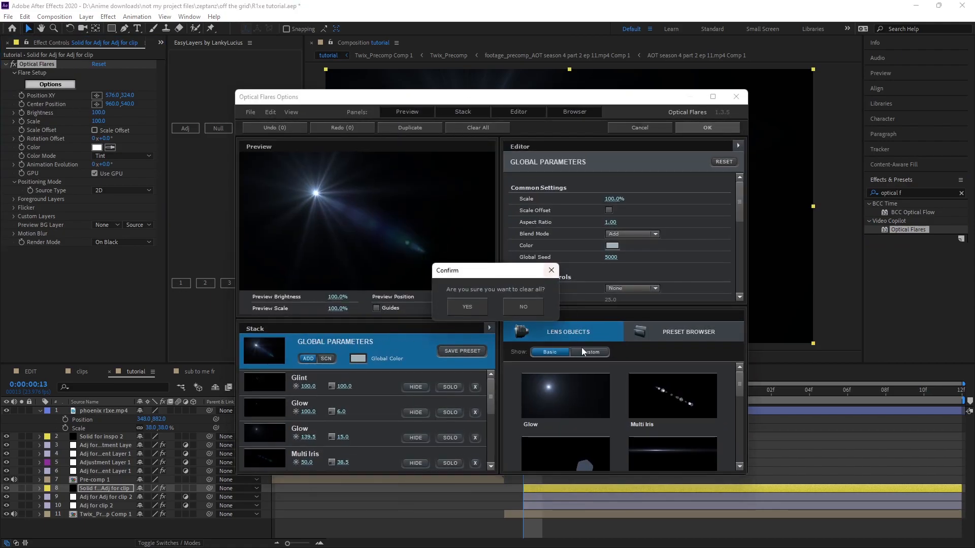
pyautogui.click(476, 307)
pyautogui.scroll(-2, 571, 382)
pyautogui.scroll(2, 571, 381)
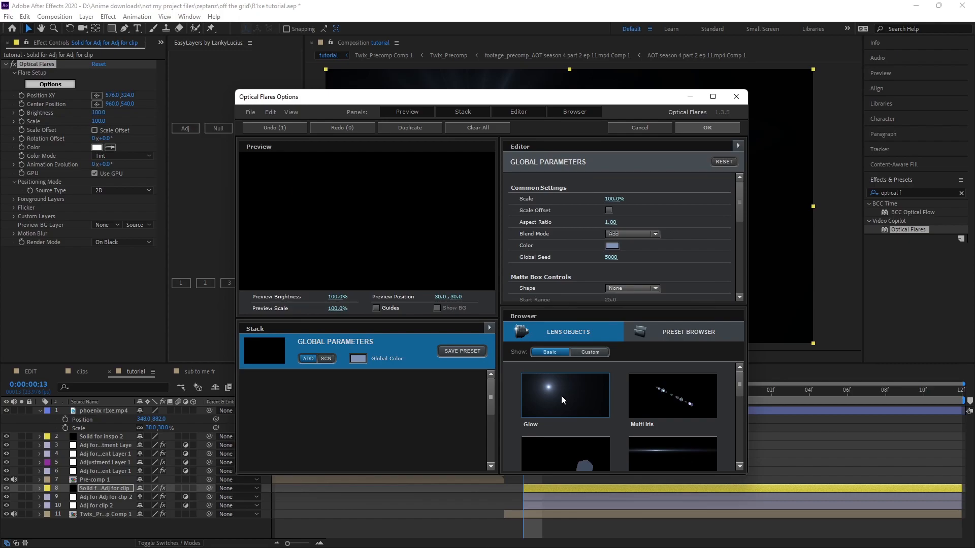
pyautogui.click(561, 394)
pyautogui.scroll(-2, 641, 434)
pyautogui.click(645, 393)
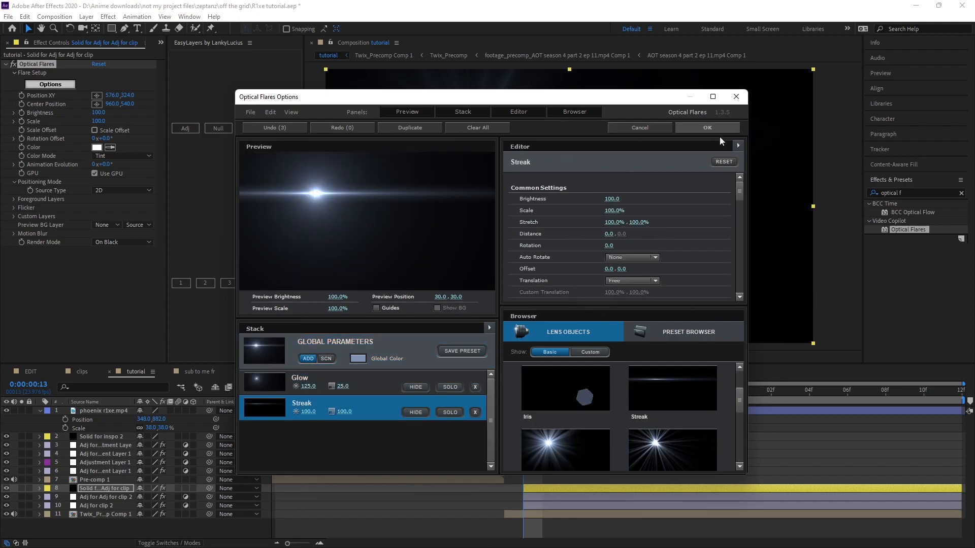
pyautogui.click(700, 130)
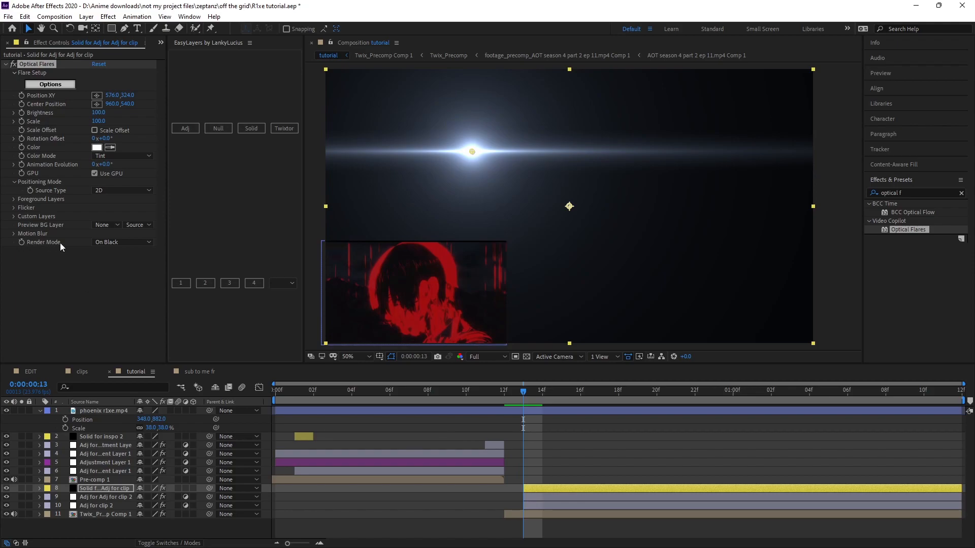
# Set the Optical Flares Render Mode to On Transparent and its Color to red
pyautogui.click(101, 243)
pyautogui.click(116, 264)
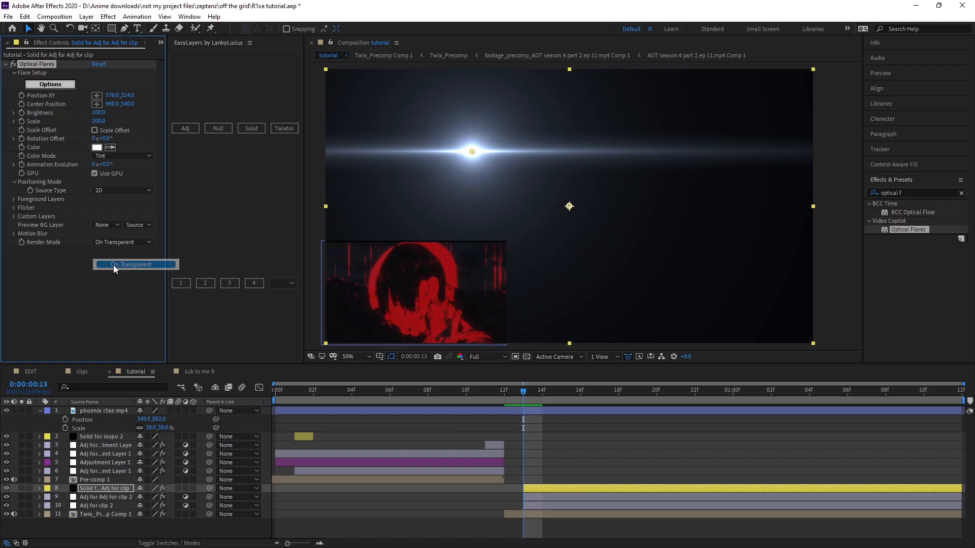
pyautogui.click(97, 147)
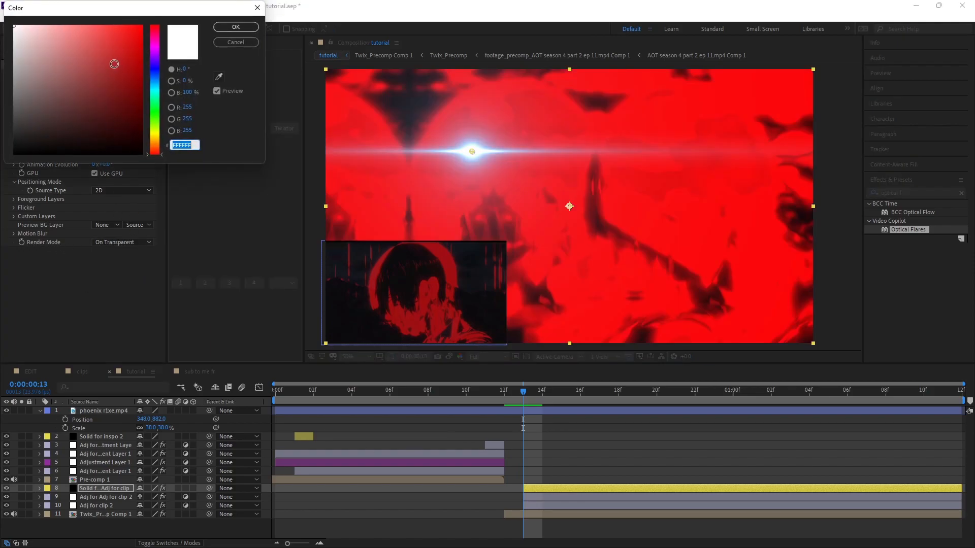
pyautogui.click(130, 39)
pyautogui.click(236, 27)
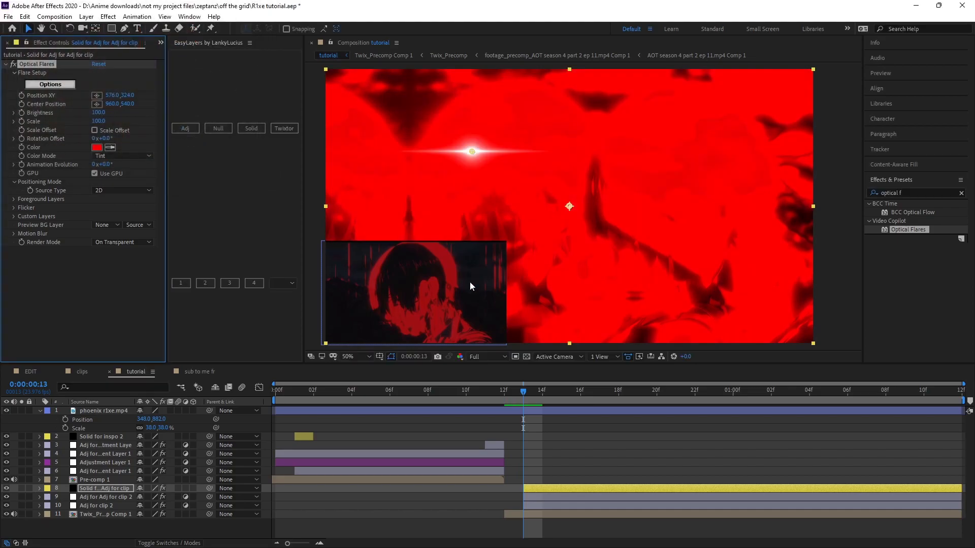
# Start the flare solid at frame 14 and set the flare's Brightness to 50 and Scale to 40
pyautogui.moveTo(529, 392); pyautogui.dragTo(542, 406)
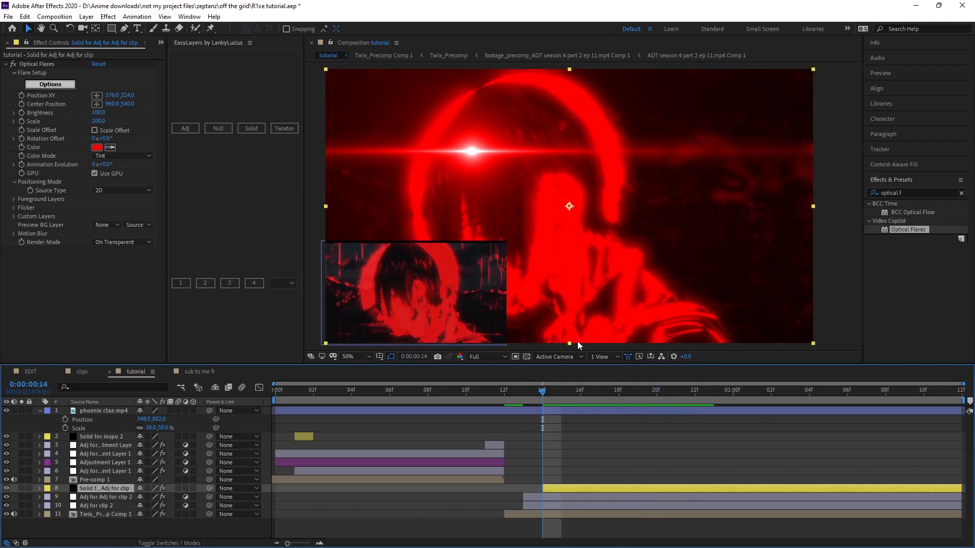
pyautogui.click(98, 112)
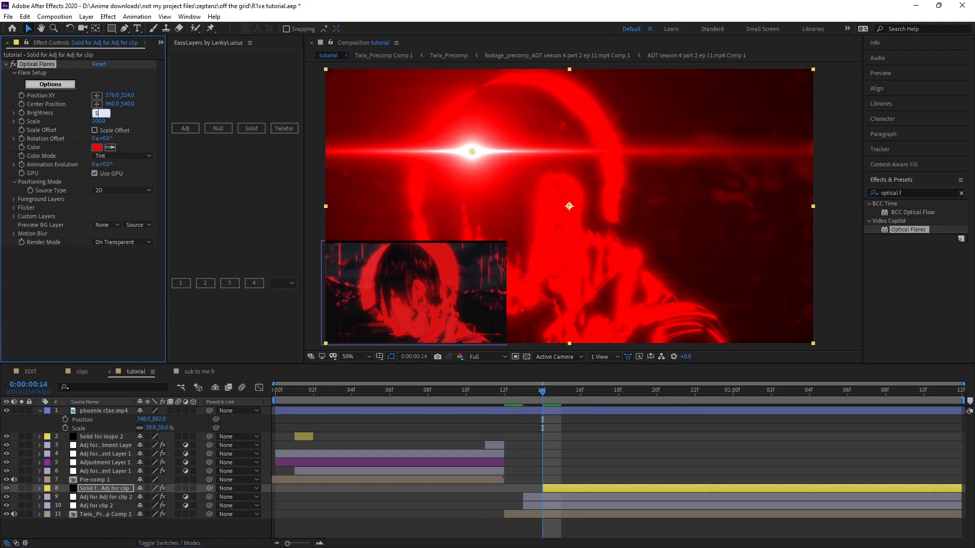
pyautogui.click(100, 121)
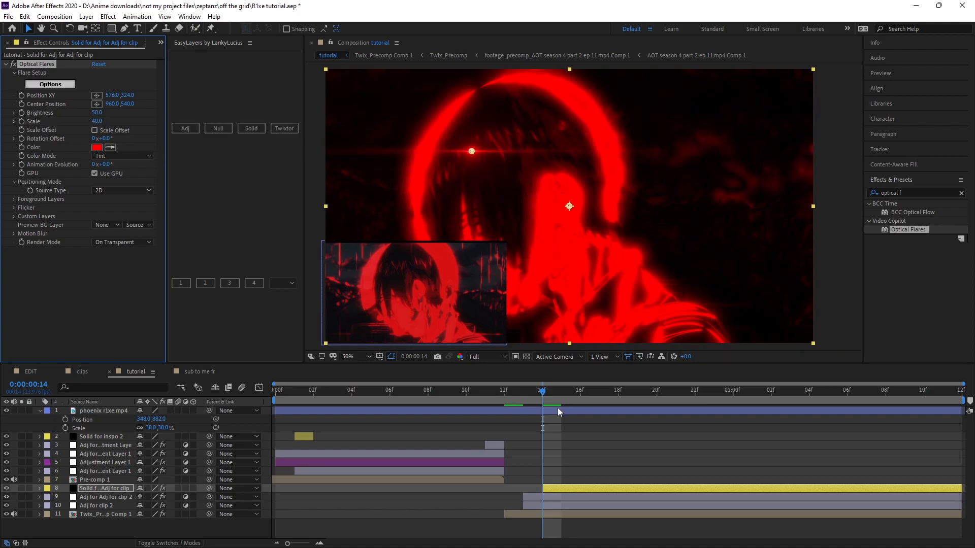
# Enable keyframing for the flare's Position XY at frame 14 and place the flare at about 594, 628
pyautogui.click(556, 489)
pyautogui.press('t')
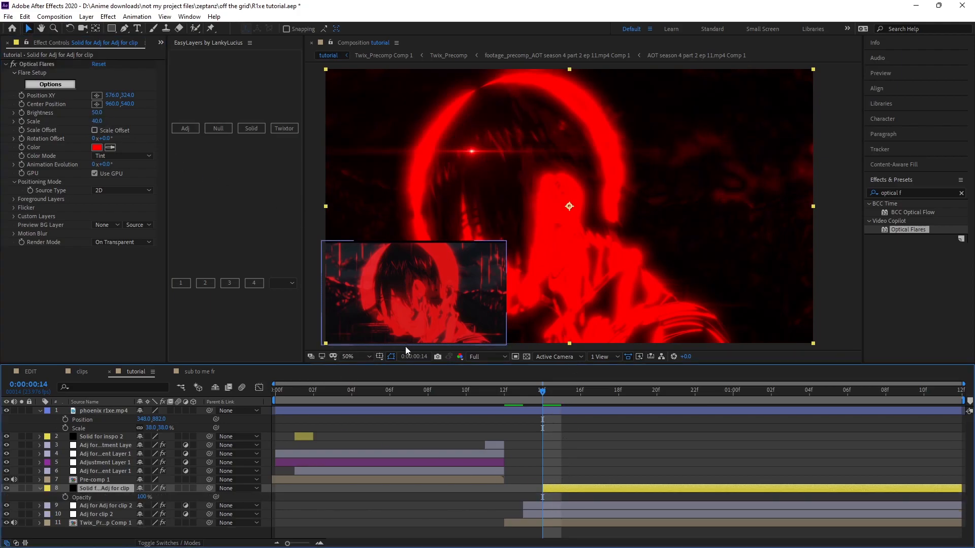
pyautogui.click(22, 95)
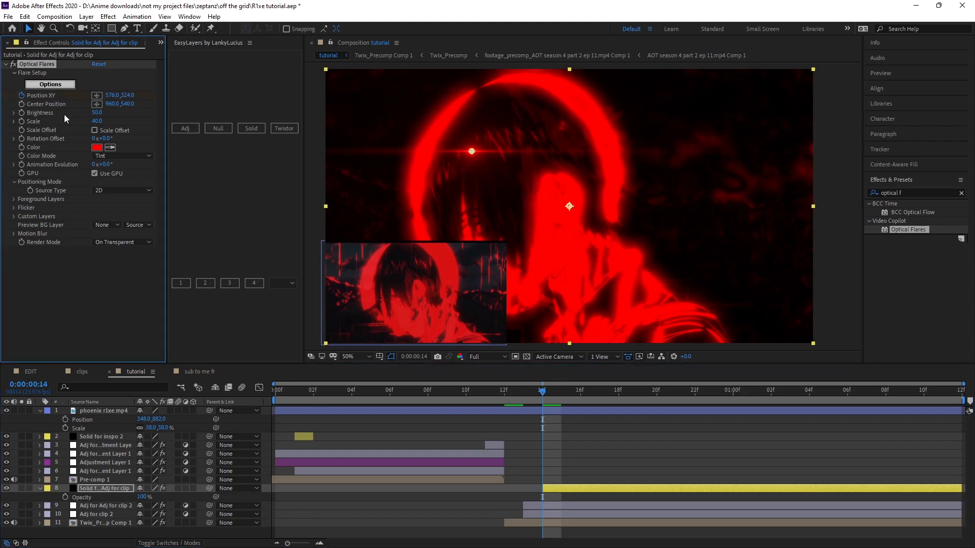
pyautogui.click(97, 96)
pyautogui.click(476, 228)
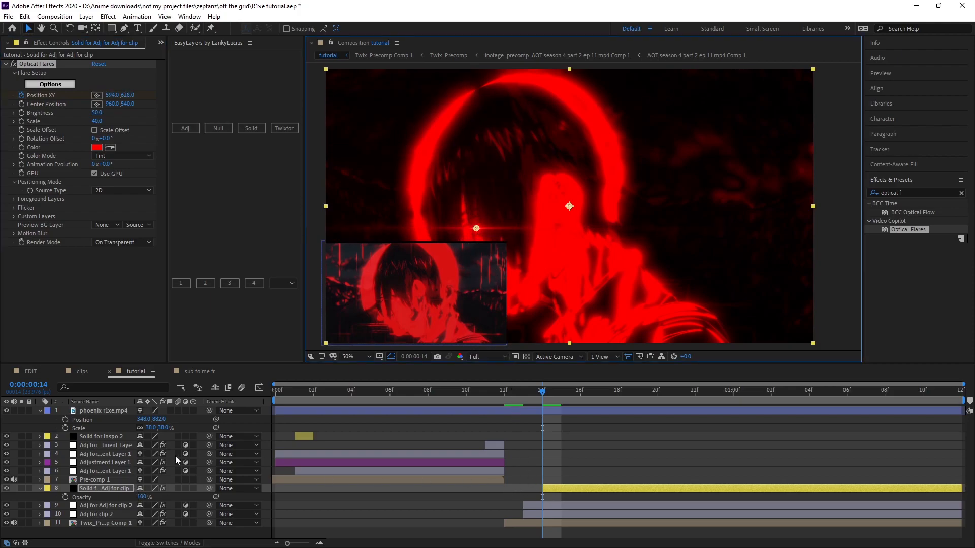
# Keyframe the flare layer's Opacity at 47% on frame 14, and move the flare to about 898, 552 at frame 15
pyautogui.moveTo(141, 497); pyautogui.dragTo(105, 499)
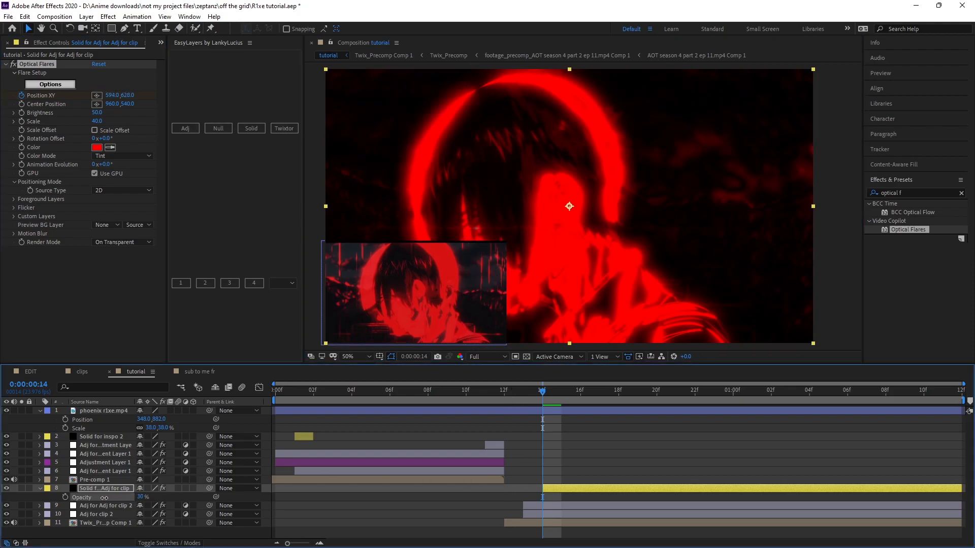
pyautogui.moveTo(112, 497); pyautogui.dragTo(113, 498)
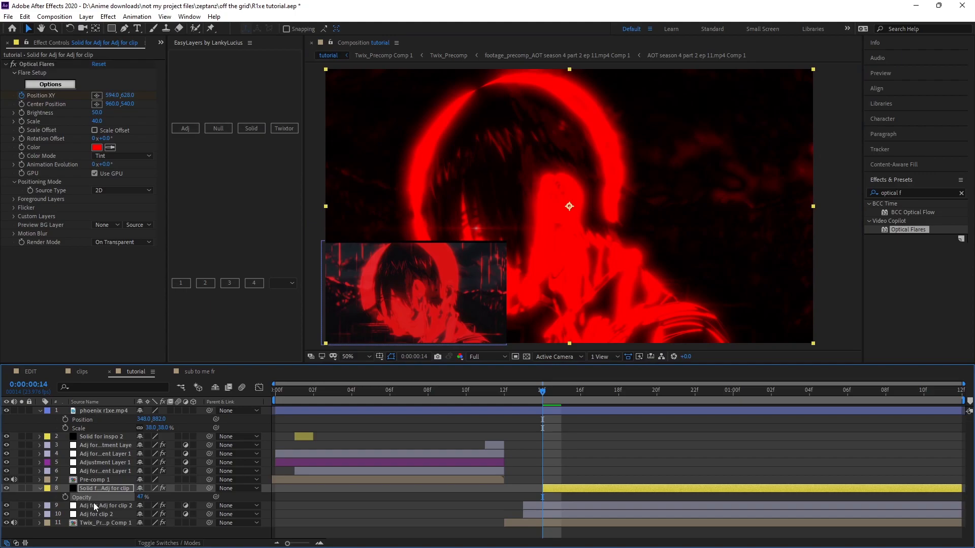
pyautogui.moveTo(548, 396); pyautogui.dragTo(561, 402)
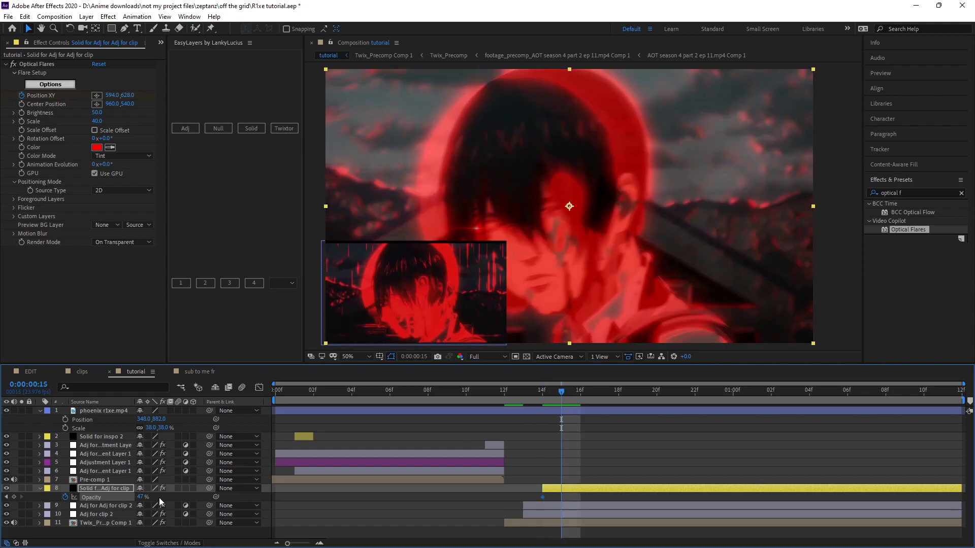
pyautogui.click(96, 96)
pyautogui.click(553, 209)
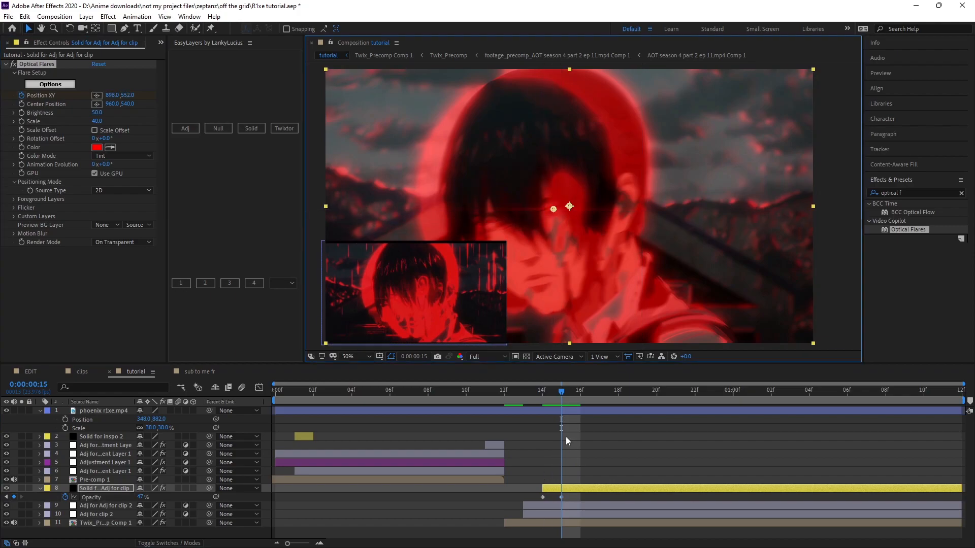
# Continue the flare's keyframes from frame 16, placing it on the eye at about 1004, 532 and raising the layer's Opacity to 72%
pyautogui.moveTo(562, 394); pyautogui.dragTo(580, 405)
pyautogui.click(97, 95)
pyautogui.click(580, 204)
pyautogui.moveTo(140, 500); pyautogui.dragTo(147, 497)
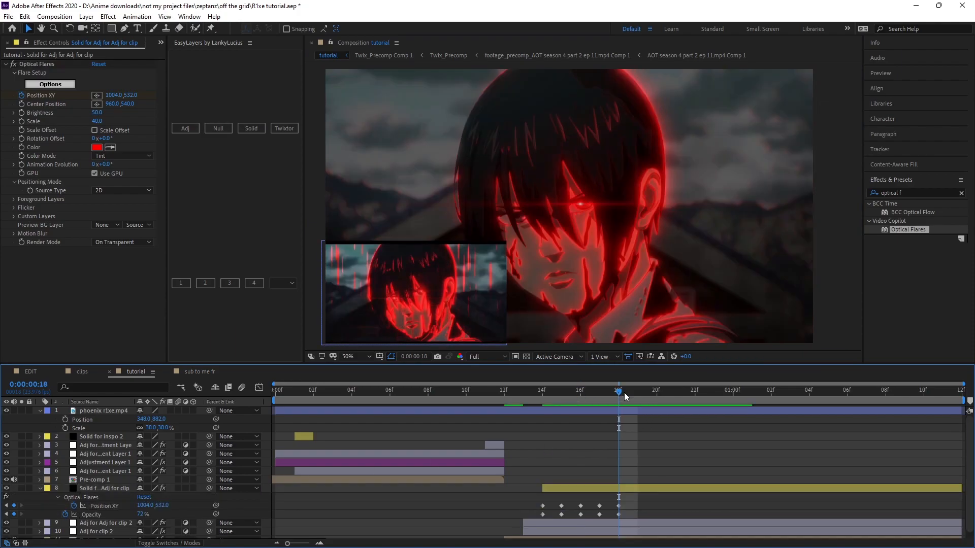
# Review how the flare tracks the eye and shift its Position XY keyframe from frame 18 to frame 23
pyautogui.moveTo(623, 392); pyautogui.dragTo(558, 428)
pyautogui.scroll(2, 569, 208)
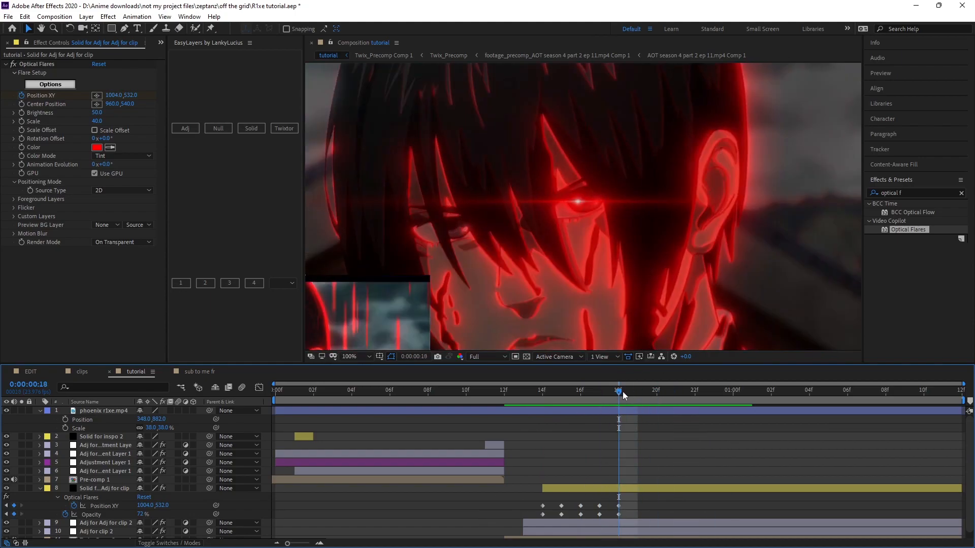
pyautogui.press('pagedown')
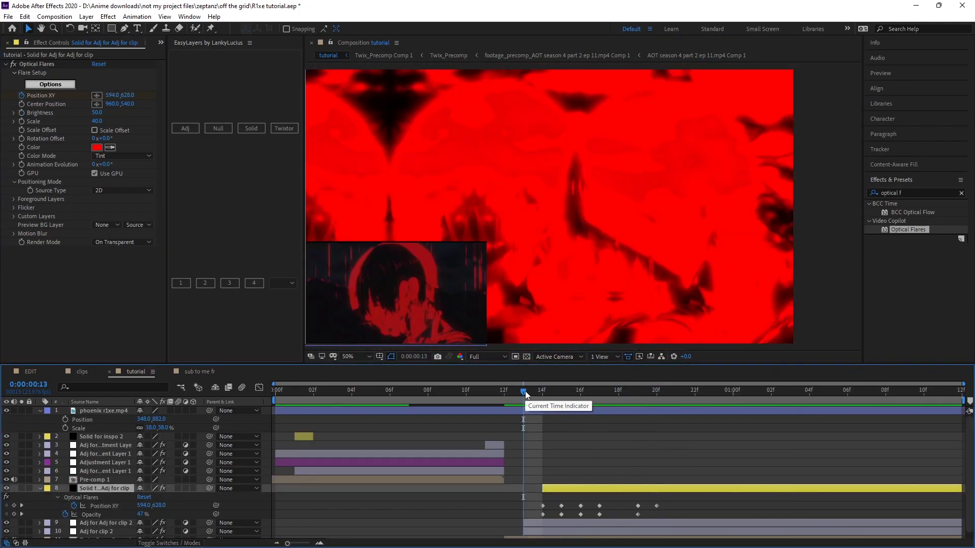
pyautogui.moveTo(525, 391)
pyautogui.mouseDown()
pyautogui.moveTo(633, 411)
pyautogui.moveTo(542, 392)
pyautogui.mouseUp()
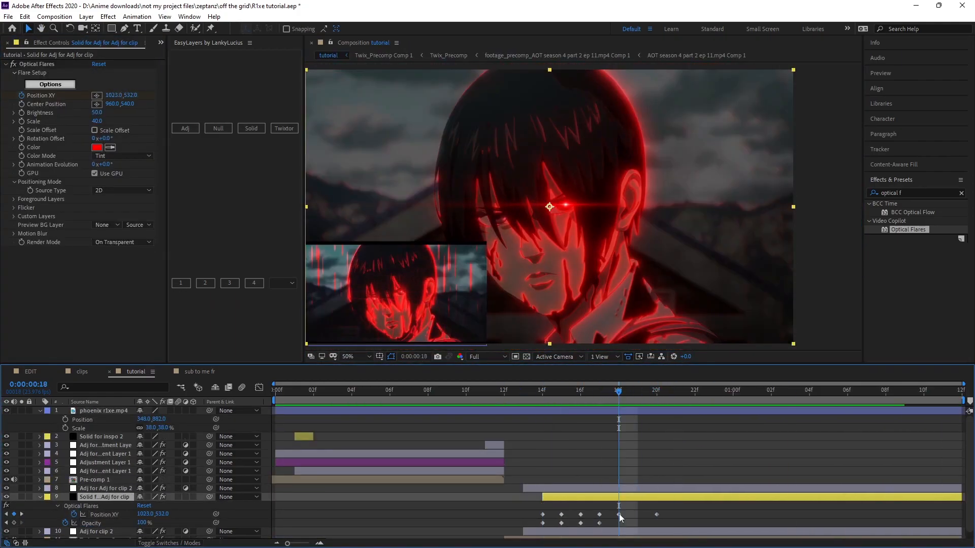
pyautogui.moveTo(620, 514); pyautogui.dragTo(714, 514)
pyautogui.click(541, 391)
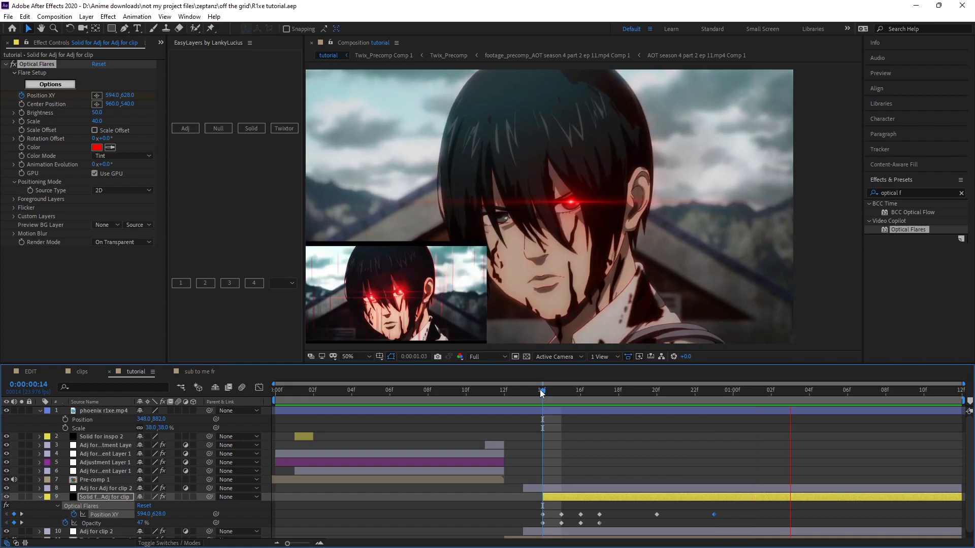
pyautogui.moveTo(542, 392); pyautogui.dragTo(714, 390)
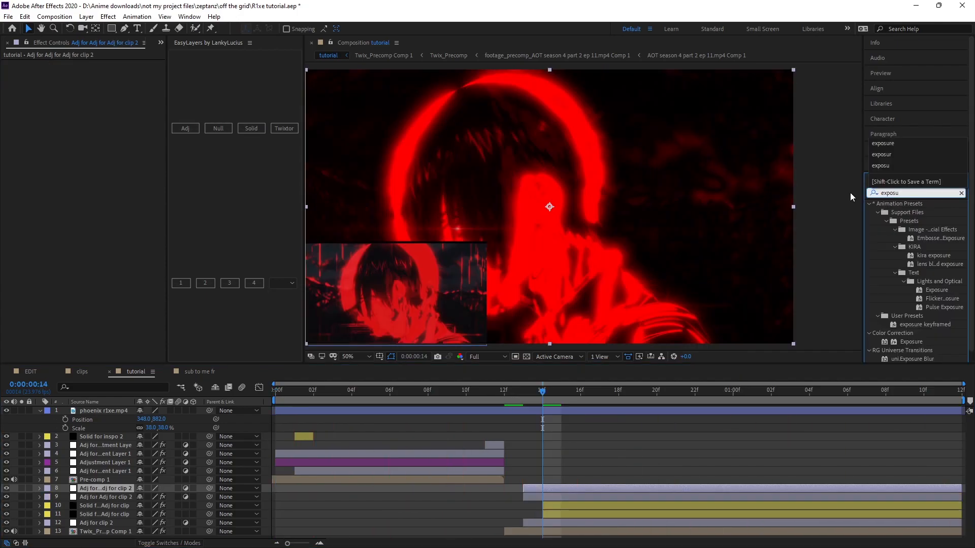
# Apply Exposure to the second clip's new adjustment layer and cut the layer so that it starts at frame 14
pyautogui.write('re')
pyautogui.moveTo(911, 341); pyautogui.dragTo(550, 486)
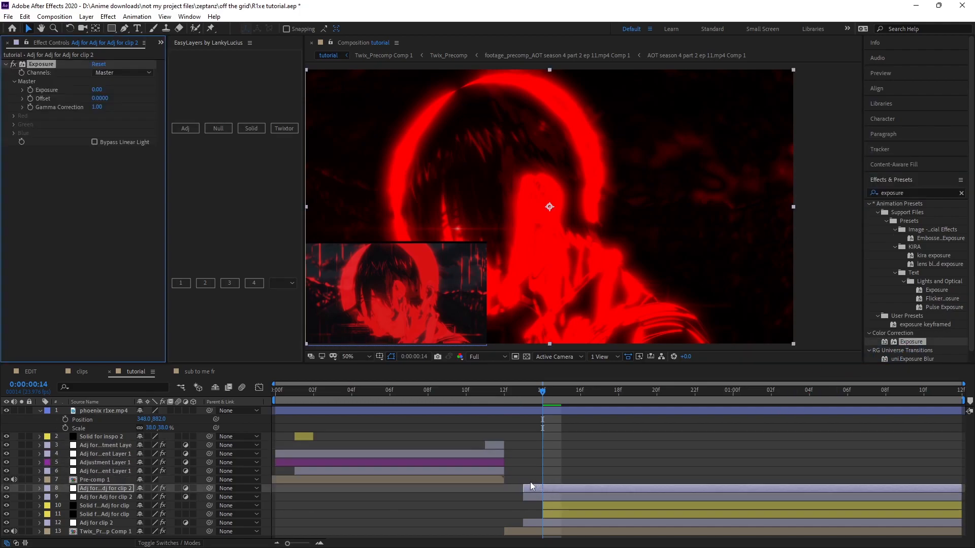
pyautogui.click(535, 493)
pyautogui.click(535, 489)
pyautogui.hotkey('alt', '[')
pyautogui.click(537, 495)
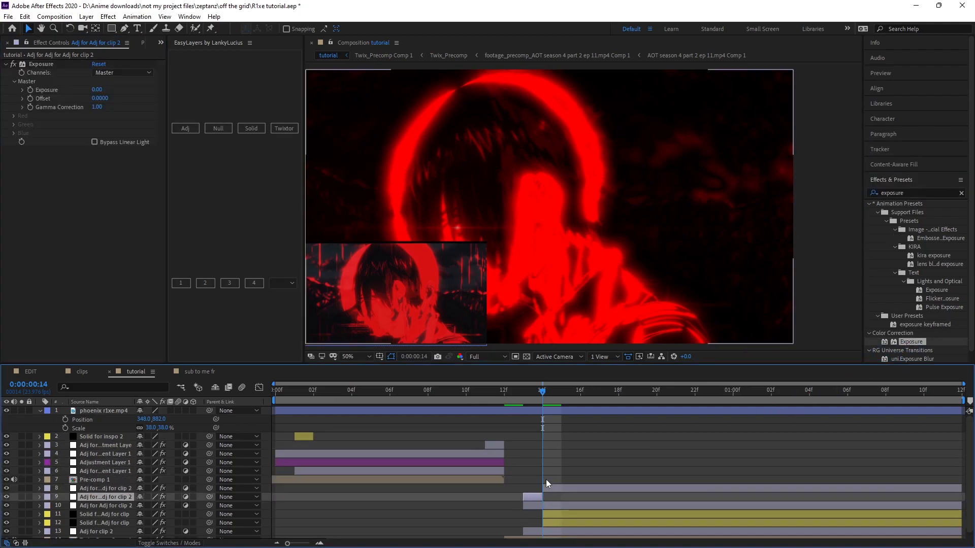
pyautogui.click(547, 481)
# Compare the second clip with the reference and keyframe Exposure on every frame from 14 to 19 to imitate its flicker
pyautogui.moveTo(543, 394); pyautogui.dragTo(741, 424)
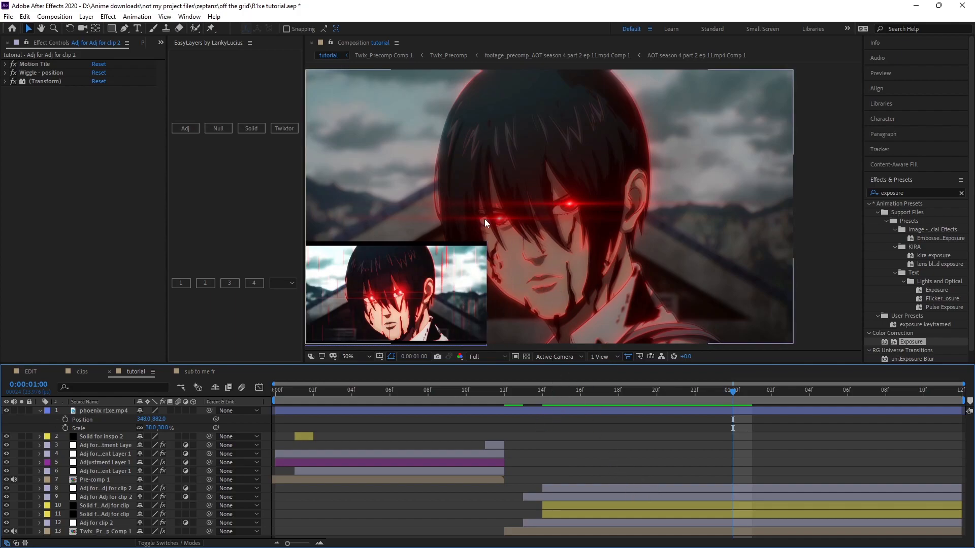
pyautogui.click(550, 397)
pyautogui.moveTo(549, 398); pyautogui.dragTo(711, 409)
pyautogui.moveTo(549, 396); pyautogui.dragTo(696, 404)
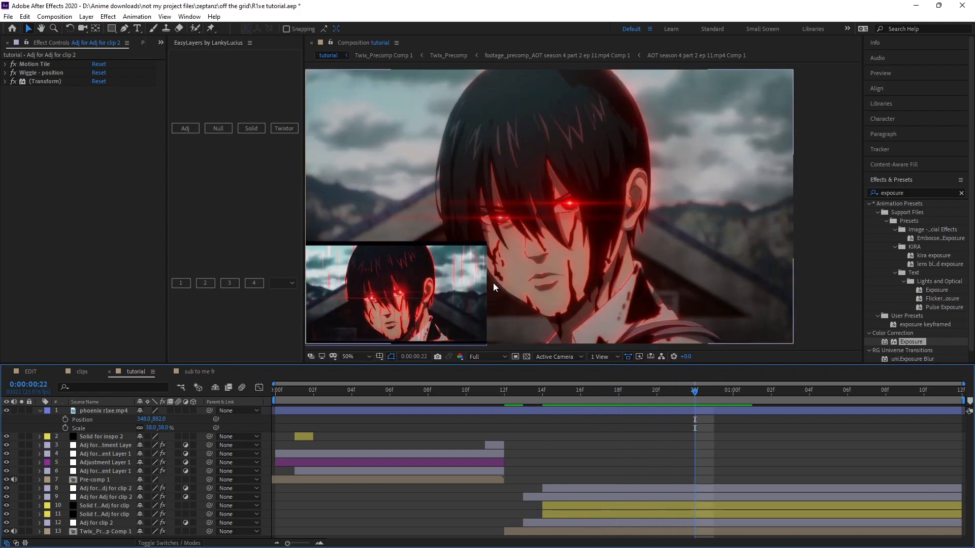
pyautogui.click(545, 394)
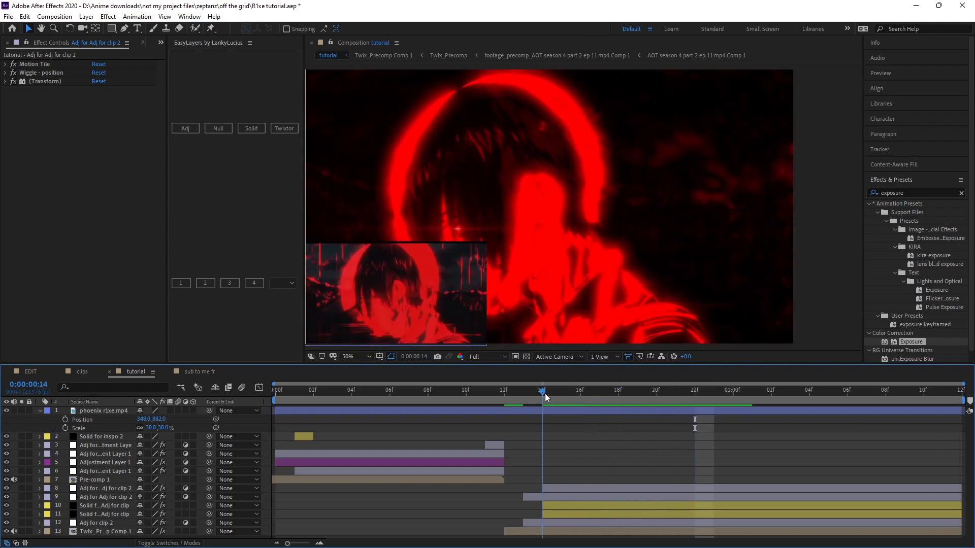
pyautogui.click(549, 489)
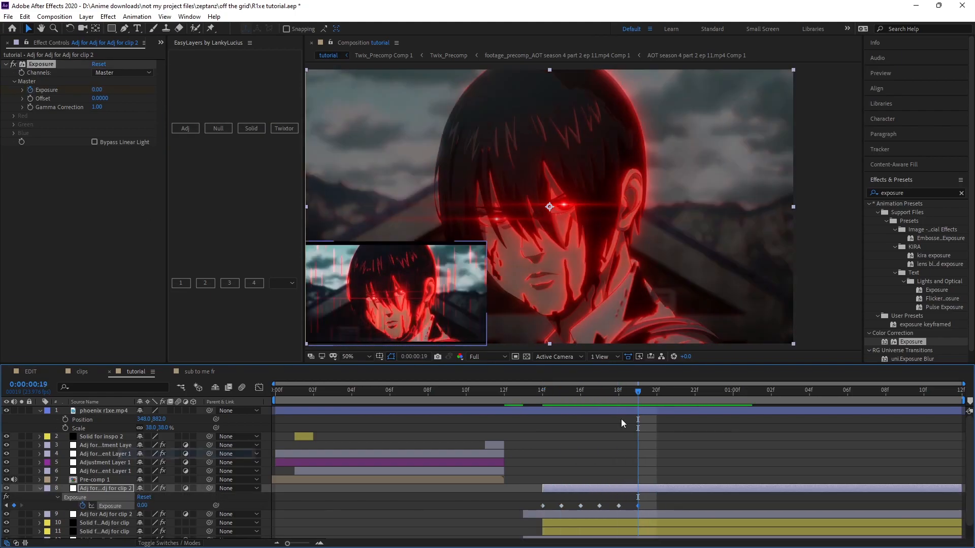
pyautogui.moveTo(620, 418); pyautogui.dragTo(726, 413)
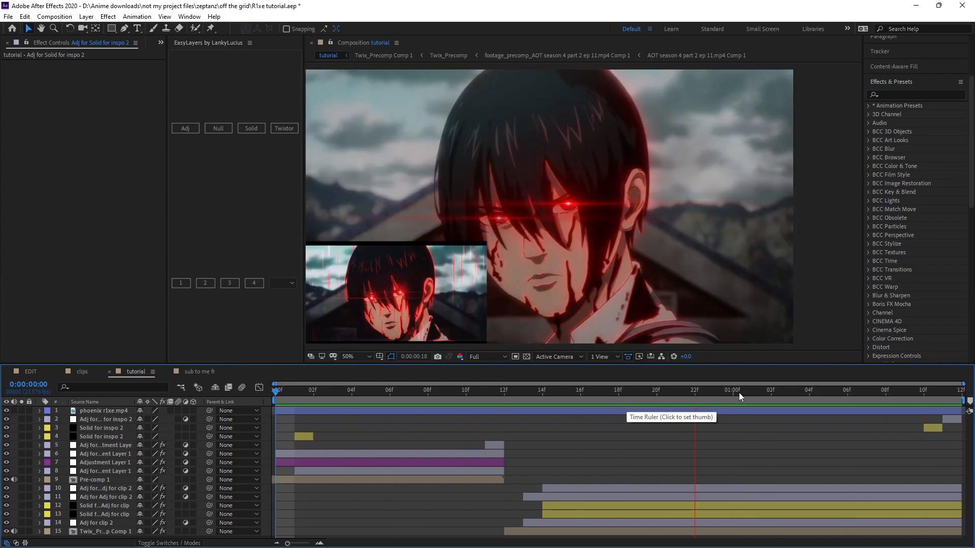
# Apply the uni.VHS effect twice to the adjustment layer starting at 1:11, with the second instance turned off
pyautogui.click(951, 421)
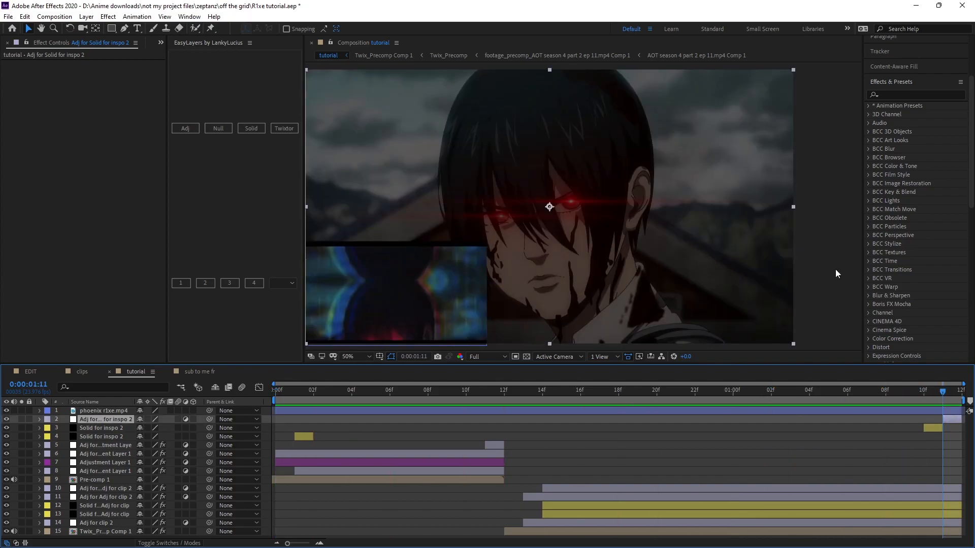
pyautogui.click(907, 93)
pyautogui.write('vhs')
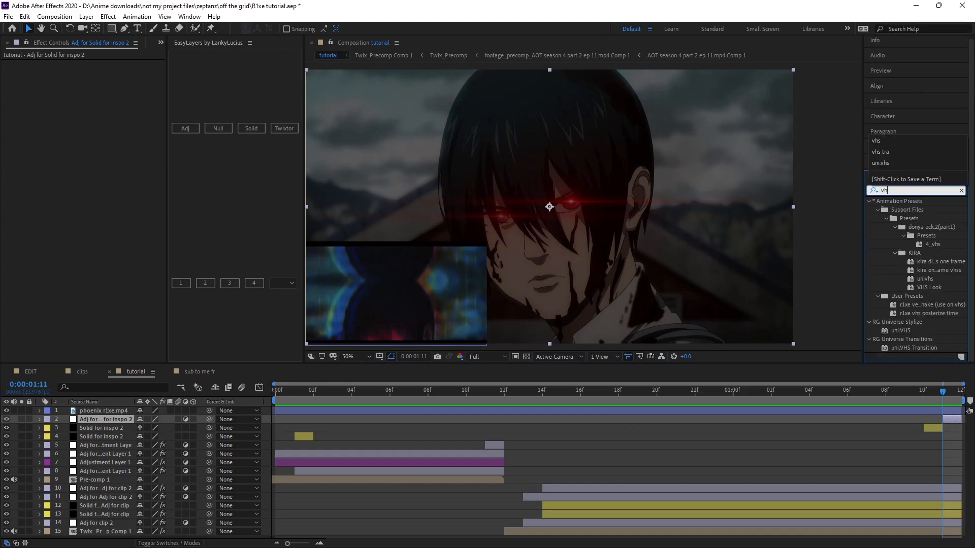
pyautogui.doubleClick(908, 333)
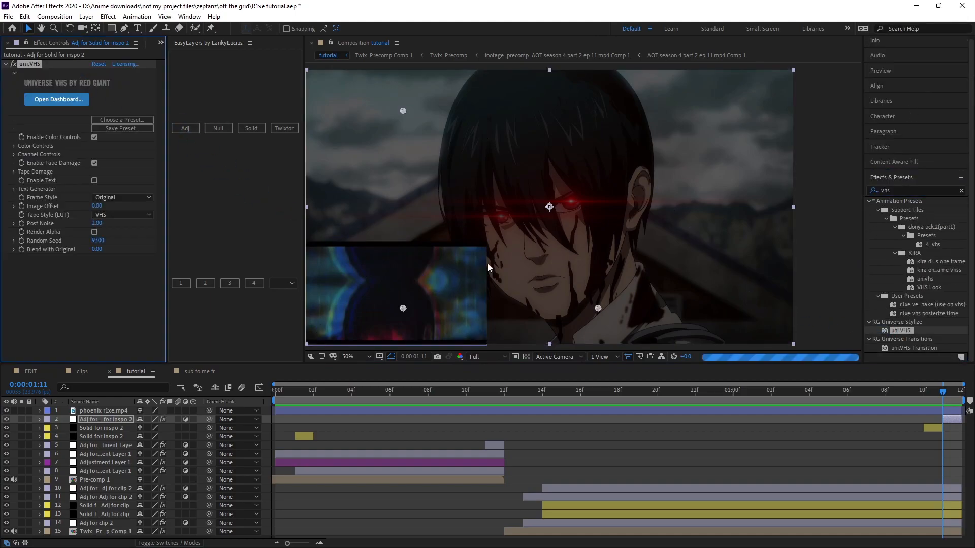
pyautogui.moveTo(909, 340); pyautogui.dragTo(99, 263)
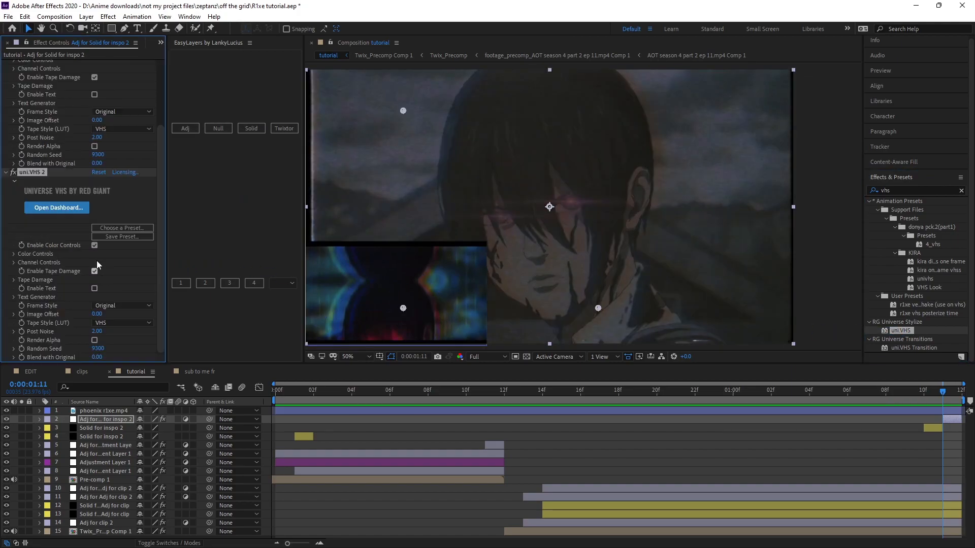
pyautogui.hotkey('ctrl', 'z')
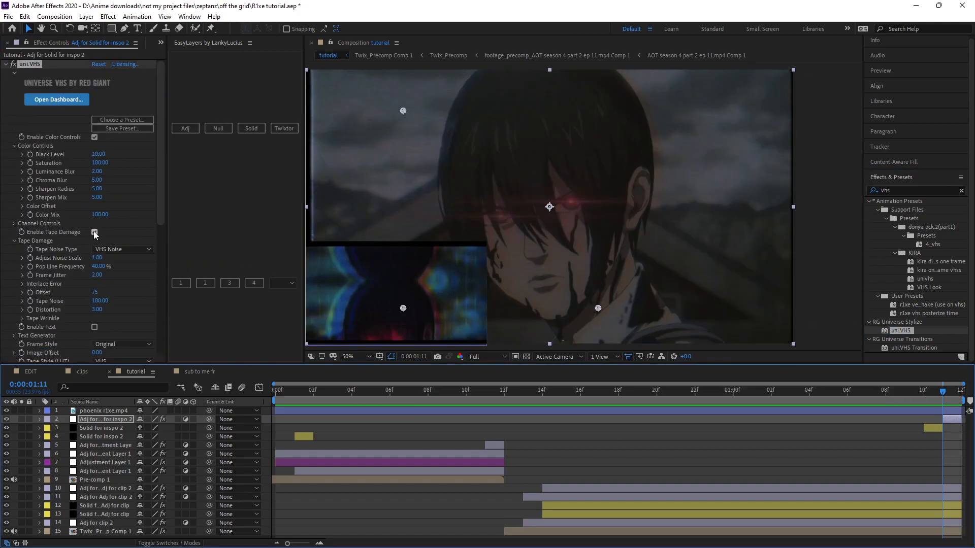
# In the first uni.VHS, set Black Level to 0, Saturation to 200, Luminance Blur to 0 and Chroma Blur to 0
pyautogui.click(96, 154)
pyautogui.write('0')
pyautogui.click(101, 163)
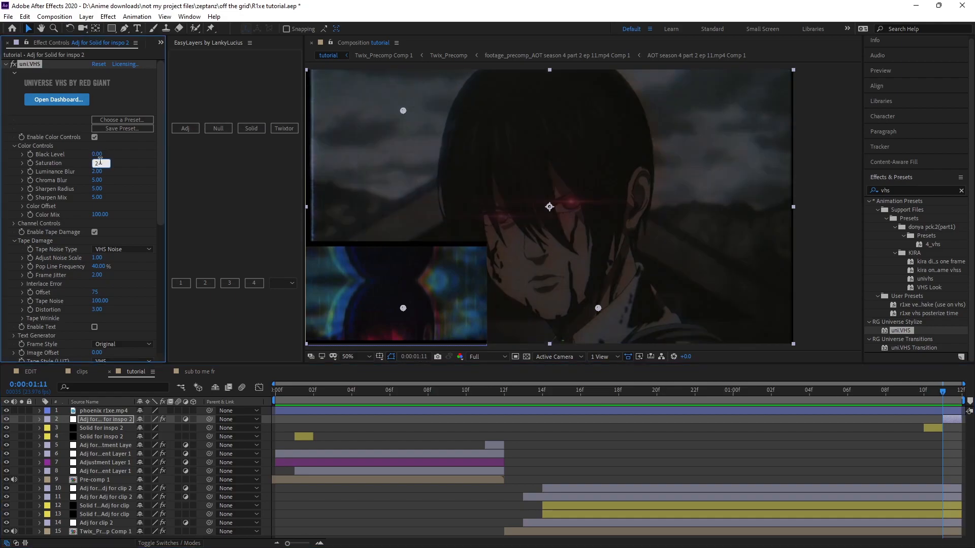
pyautogui.press('Return')
pyautogui.click(96, 171)
pyautogui.write('00.00')
pyautogui.press('Return')
pyautogui.click(95, 181)
pyautogui.write('0')
pyautogui.press('Return')
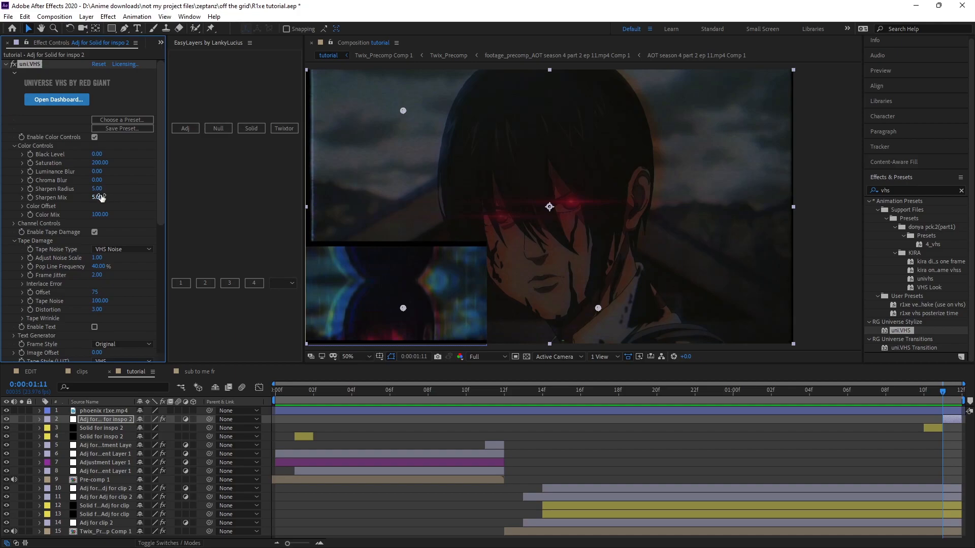
pyautogui.click(14, 146)
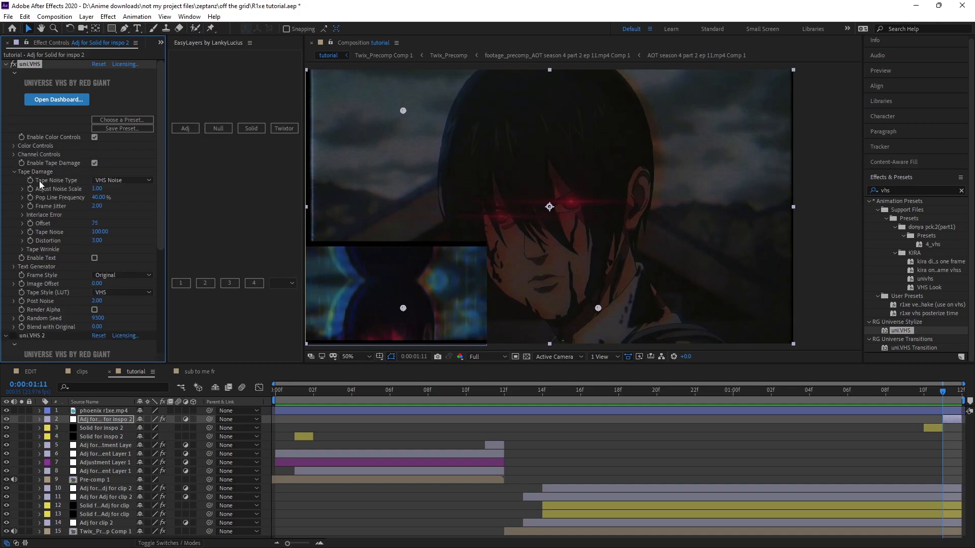
# Set the first uni.VHS's Adjust Noise Scale to 1.1, Pop Line Frequency to 25% and Frame Jitter to 5.6
pyautogui.click(97, 189)
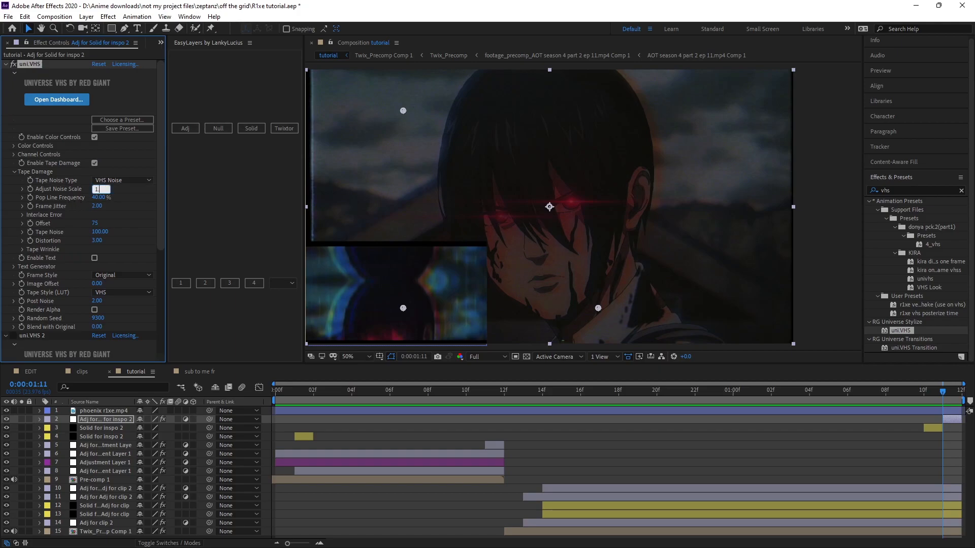
pyautogui.write('1.1')
pyautogui.press('Tab')
pyautogui.write('25')
pyautogui.click(97, 205)
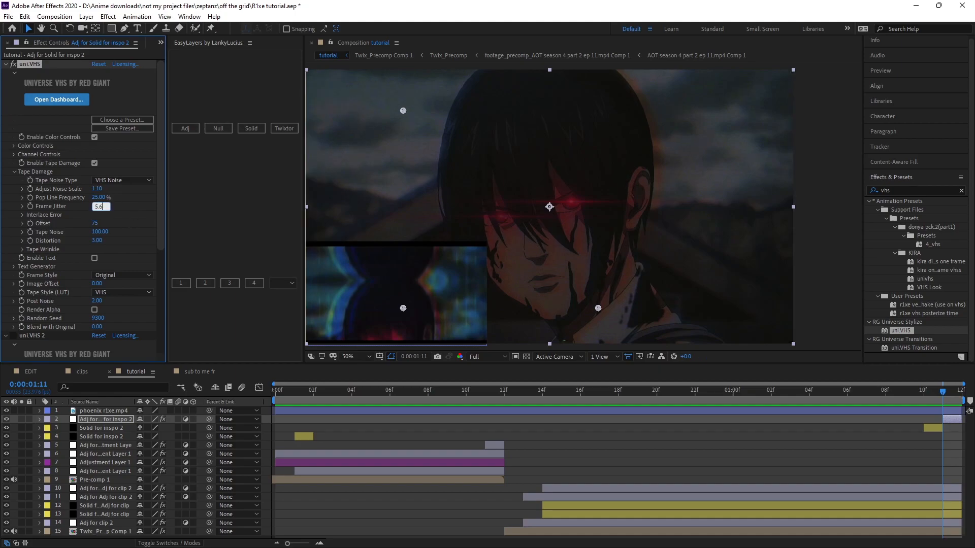
# Set the first uni.VHS's tape damage Offset to 64 and Distortion to 20, and switch its Tape Style to U-matic
pyautogui.click(122, 228)
pyautogui.click(94, 223)
pyautogui.click(116, 249)
pyautogui.click(97, 240)
pyautogui.write('20')
pyautogui.press('Return')
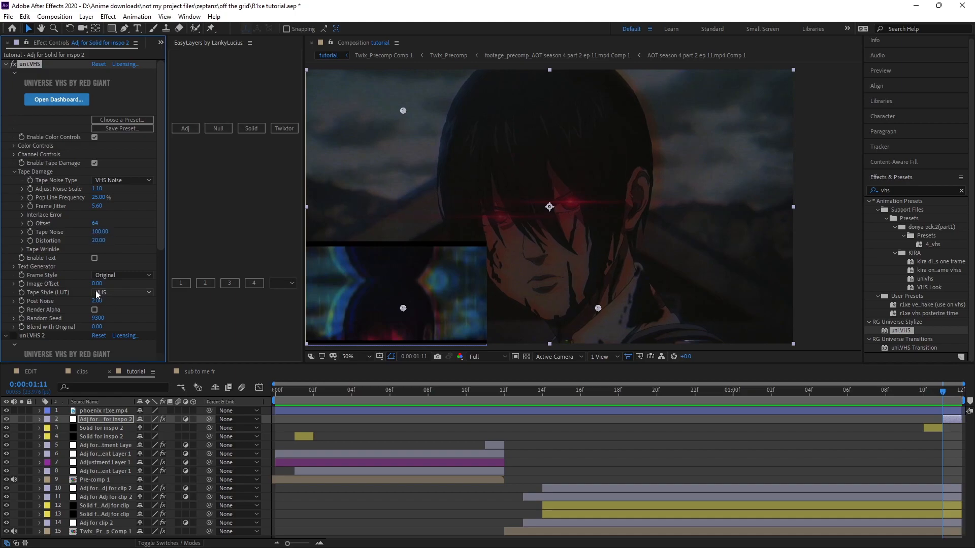
pyautogui.click(94, 295)
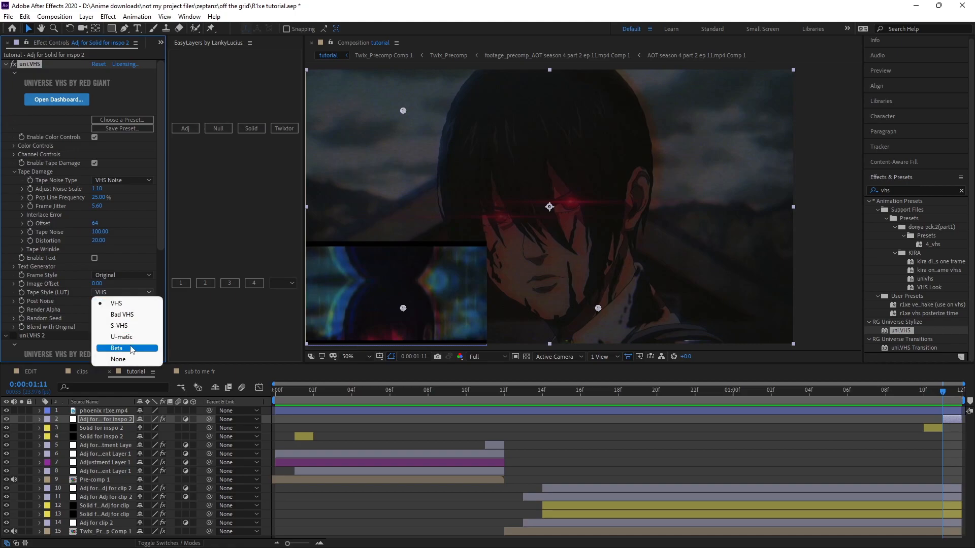
pyautogui.click(129, 339)
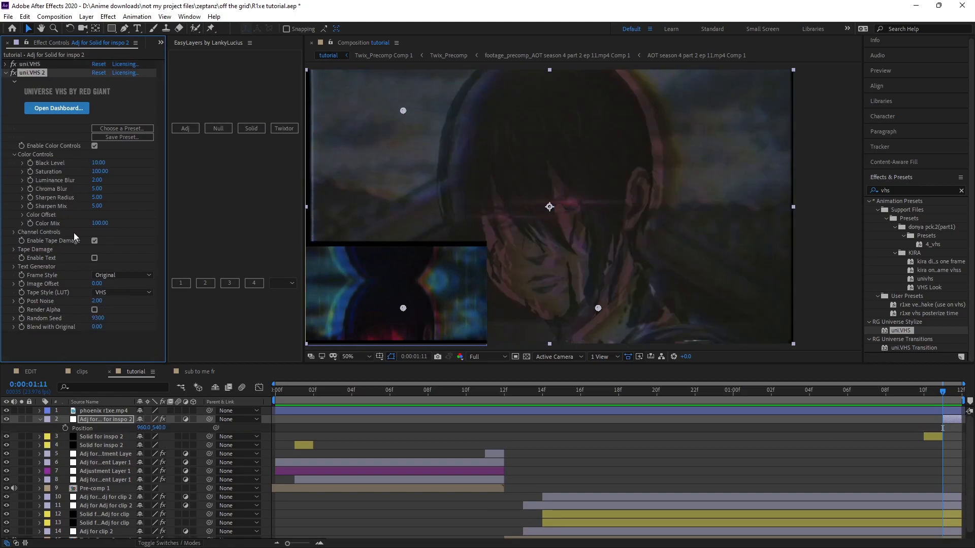
# In uni.VHS 2, set Black Level to 0, Saturation to 200, Luminance Blur to 0 and Chroma Blur to 0
pyautogui.click(98, 163)
pyautogui.write('0')
pyautogui.press('Return')
pyautogui.click(100, 172)
pyautogui.write('2')
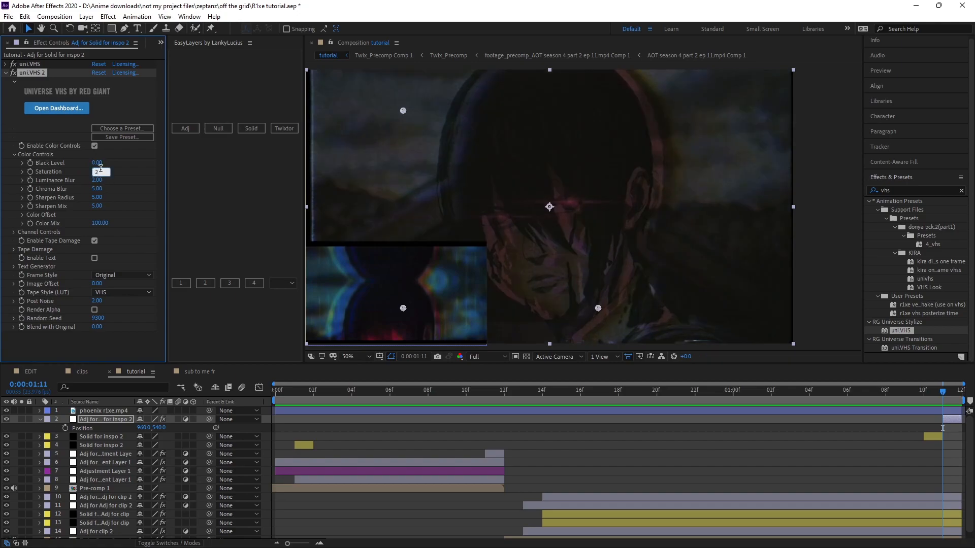
pyautogui.write('00')
pyautogui.press('Return')
pyautogui.click(98, 180)
pyautogui.write('0')
pyautogui.press('Return')
pyautogui.click(96, 188)
pyautogui.write('0')
pyautogui.press('Return')
# Set the channel offsets of uni.VHS 2 to -4 for red, 28.9 for green and 64 for blue
pyautogui.click(14, 232)
pyautogui.click(98, 241)
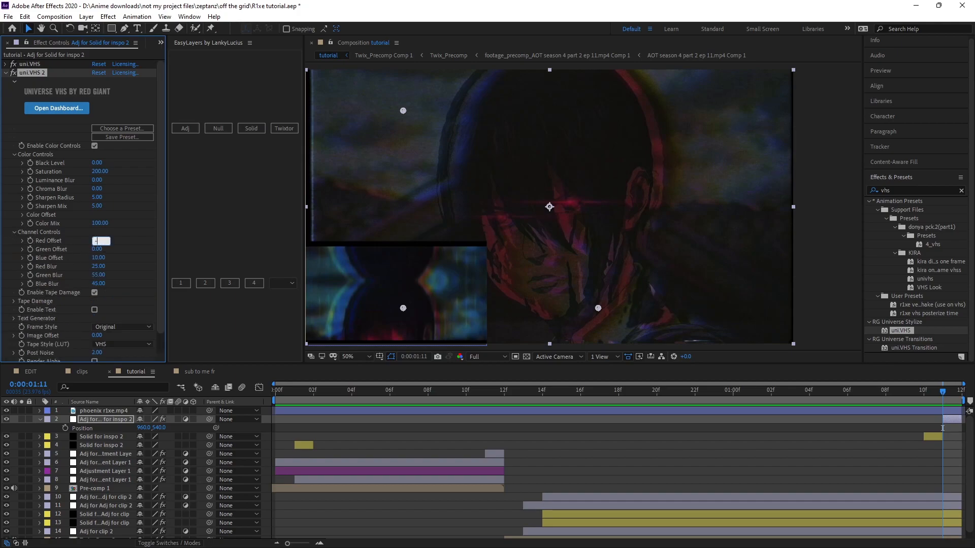
pyautogui.press('Tab')
pyautogui.write('28.9')
pyautogui.press('Tab')
pyautogui.write('64')
# Set uni.VHS 2's Red Blur to 108 and Green Blur to 0, and switch its Tape Style to U-matic
pyautogui.press('Tab')
pyautogui.write('2')
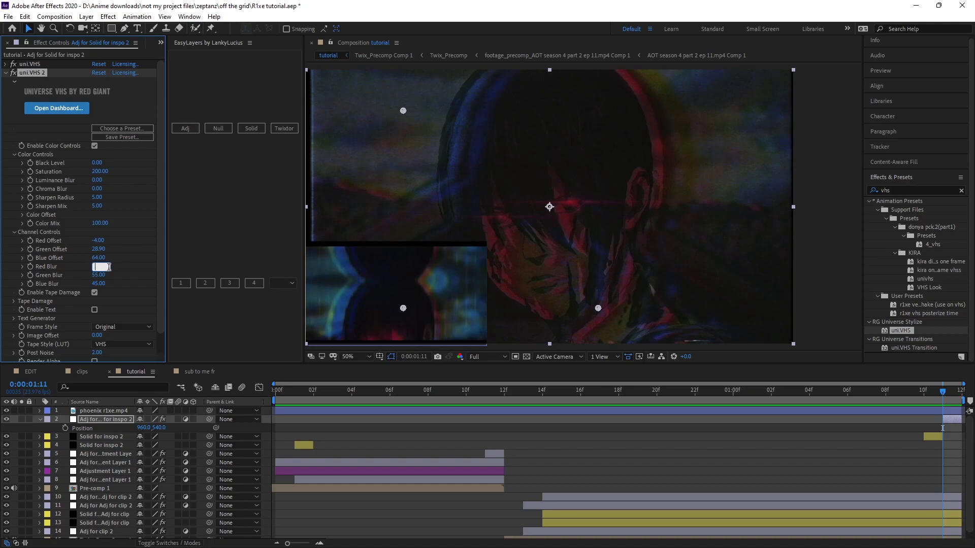
pyautogui.press('Tab')
pyautogui.write('0')
pyautogui.press('Return')
pyautogui.click(123, 344)
pyautogui.click(123, 399)
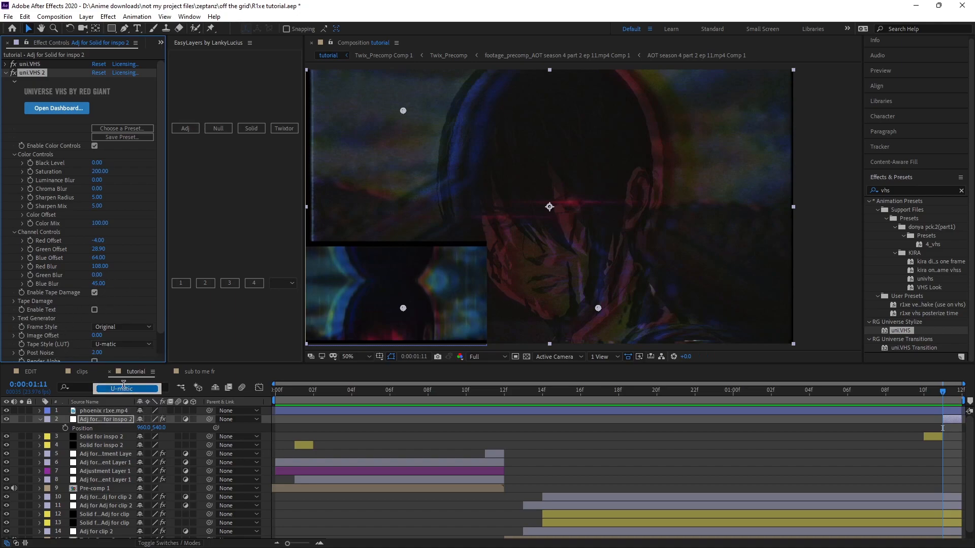
pyautogui.click(6, 72)
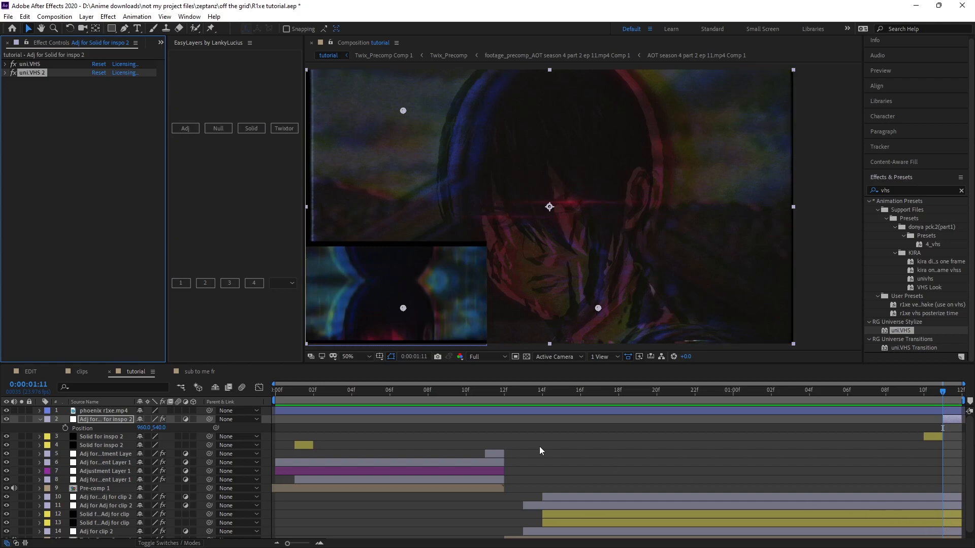
# Reveal the position properties of the Twix_Precomp Comp 1 layer at 0:00:01:11
pyautogui.press(',')
pyautogui.press('.')
pyautogui.click(951, 537)
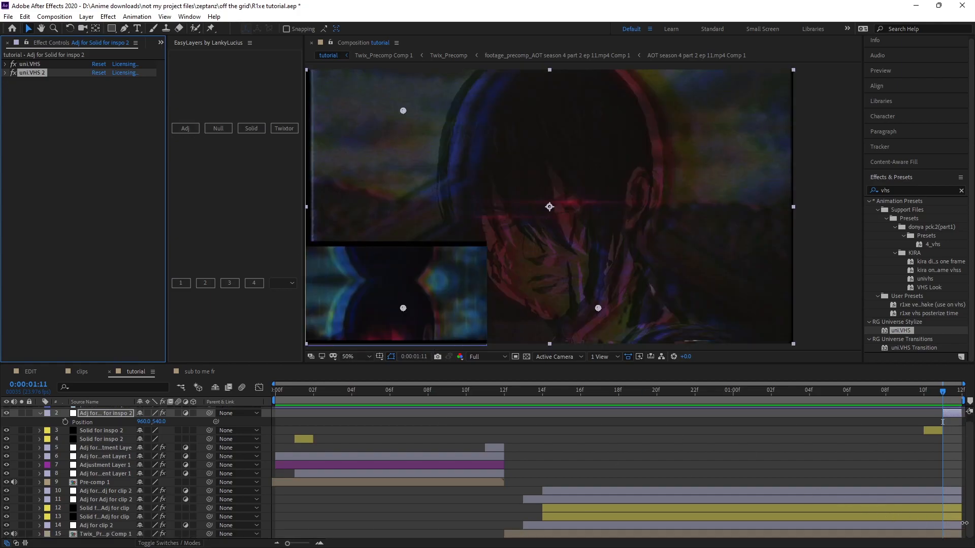
pyautogui.press('p')
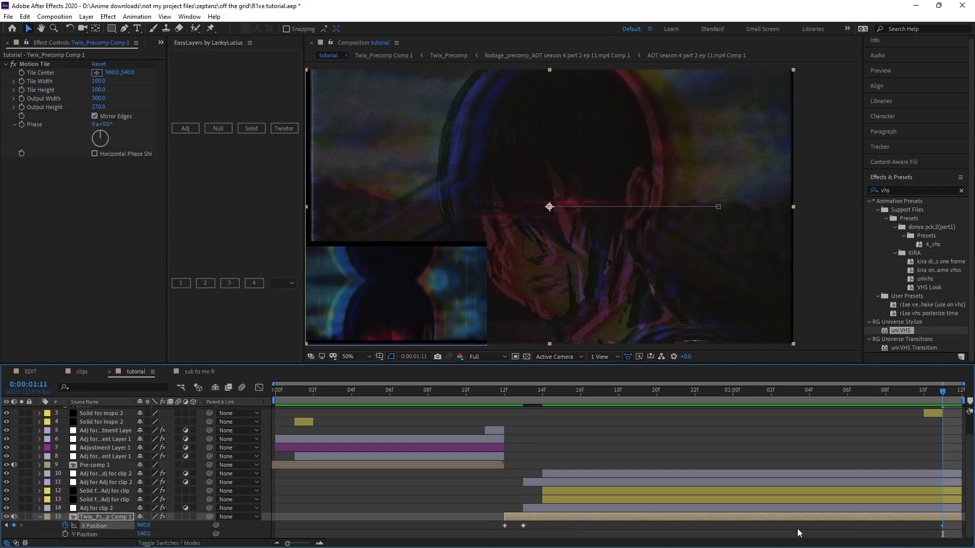
pyautogui.moveTo(946, 531); pyautogui.dragTo(927, 531)
pyautogui.moveTo(144, 526); pyautogui.dragTo(163, 529)
pyautogui.hotkey('ctrl', 'z')
pyautogui.hotkey('ctrl', 'z')
pyautogui.click(91, 527)
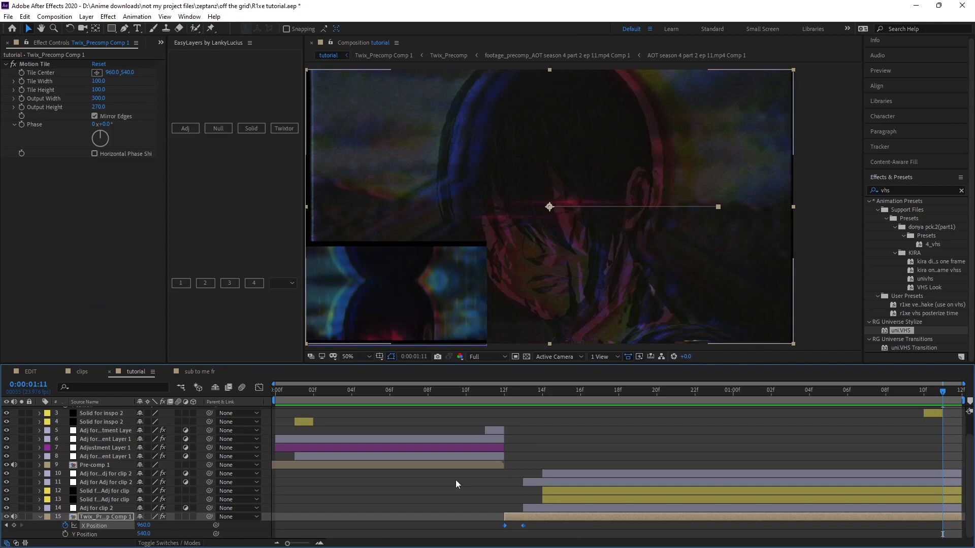
pyautogui.click(570, 463)
pyautogui.click(451, 259)
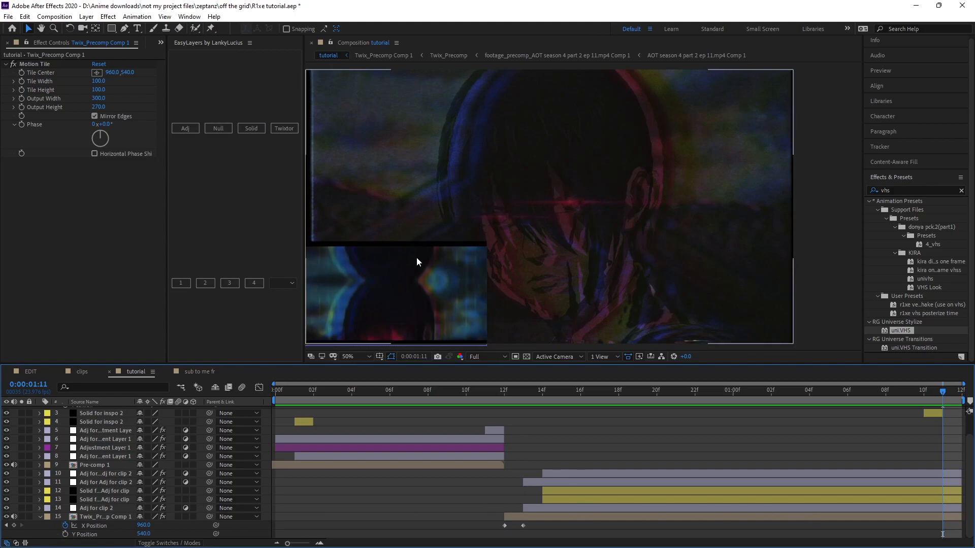
# Keyframe Twix_Precomp Comp 1's Y Position at 540 on 0:00:01:10 and 882 on 0:00:01:11, and preview the composition from the start
pyautogui.click(65, 534)
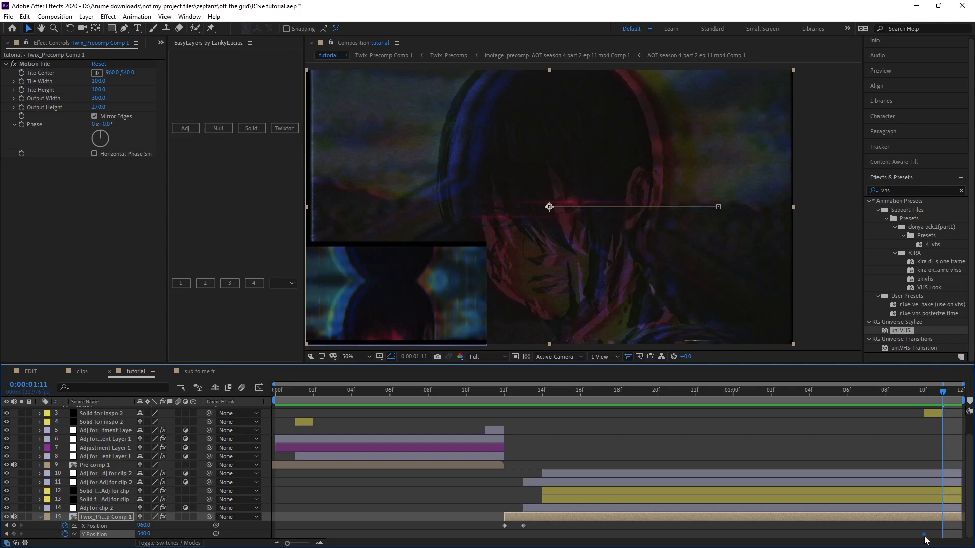
pyautogui.moveTo(144, 534); pyautogui.dragTo(319, 536)
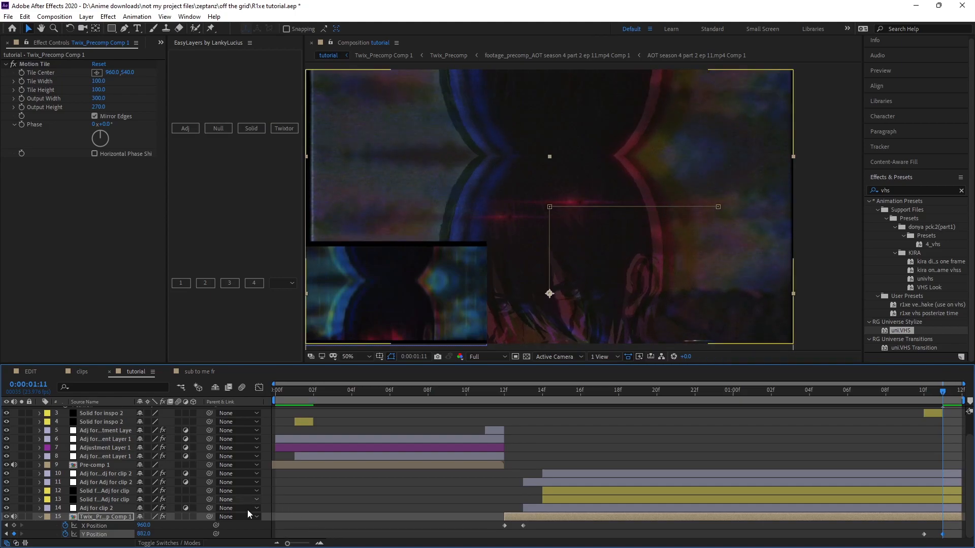
pyautogui.click(46, 516)
pyautogui.click(41, 517)
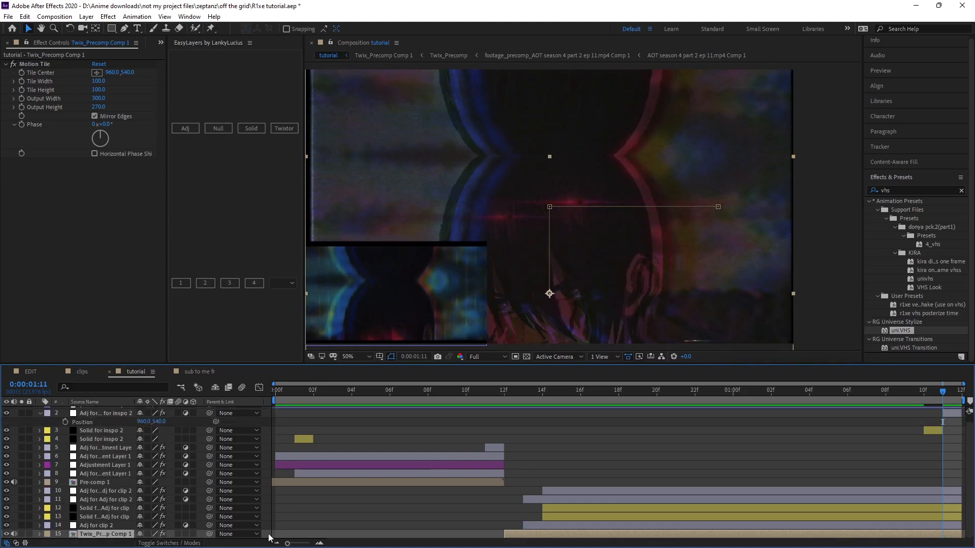
pyautogui.click(275, 390)
pyautogui.press('space')
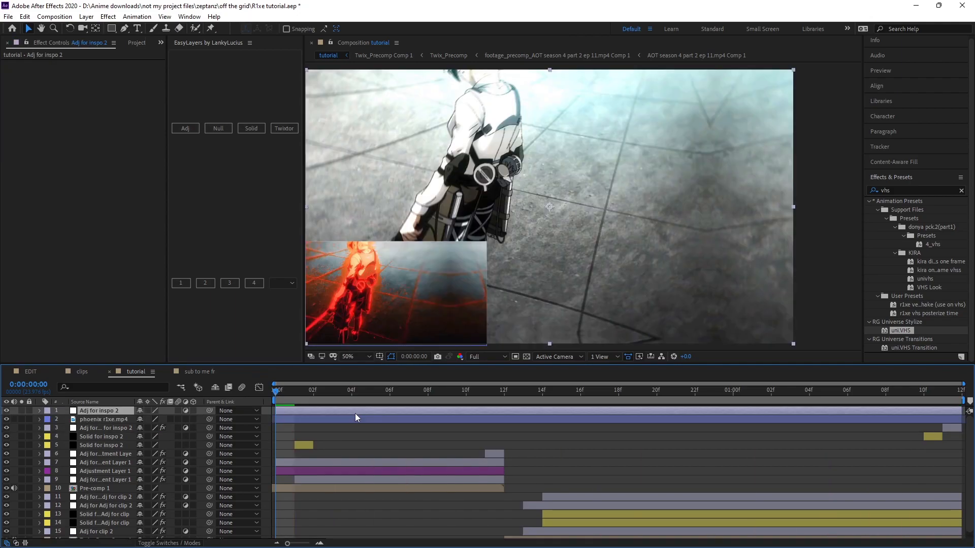
# Find the Magic Bullet Looks effect and apply it to the new full-length adjustment layer, Adj for inspo 2
pyautogui.moveTo(914, 189); pyautogui.dragTo(809, 185)
pyautogui.press('BackSpace')
pyautogui.write('looks')
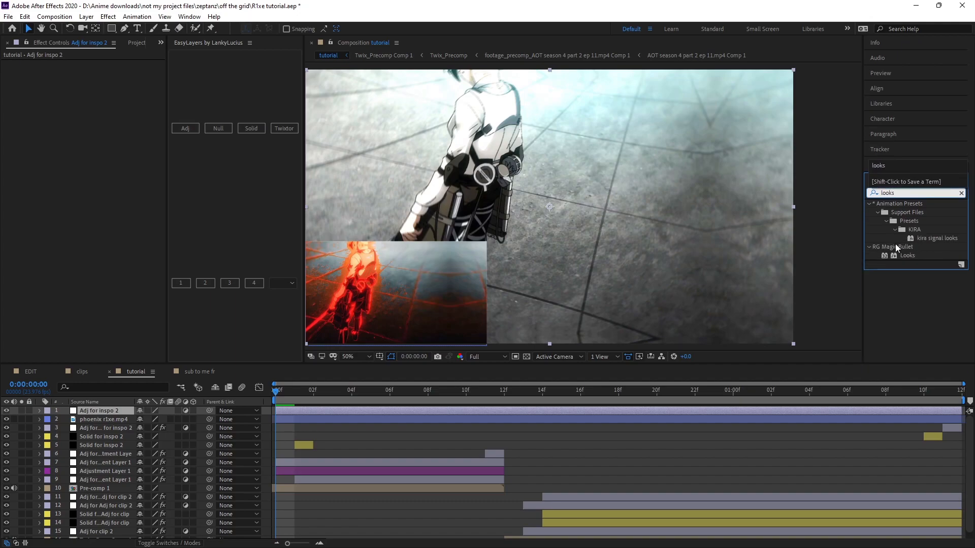
pyautogui.moveTo(903, 255); pyautogui.dragTo(584, 284)
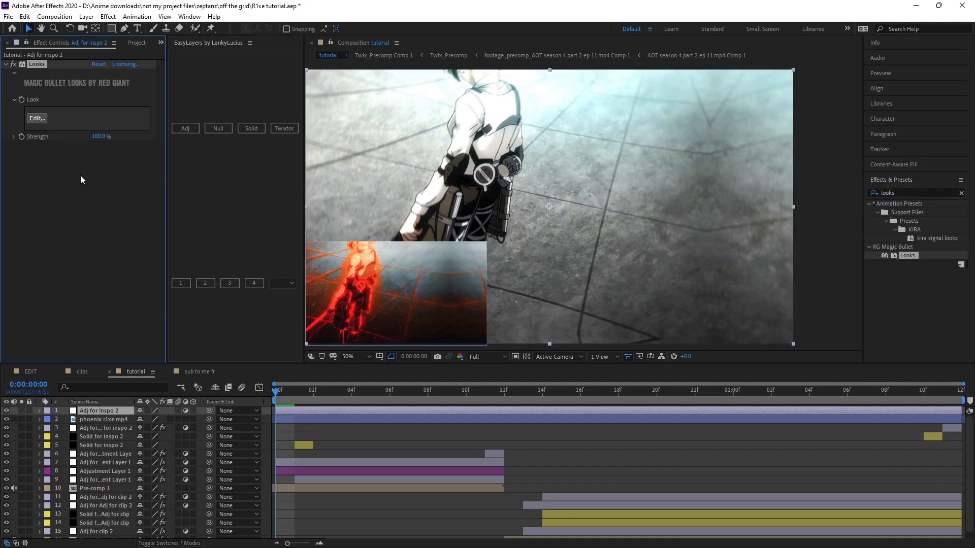
# Open the look for editing and add a Colorista tool to its Post stage
pyautogui.click(37, 118)
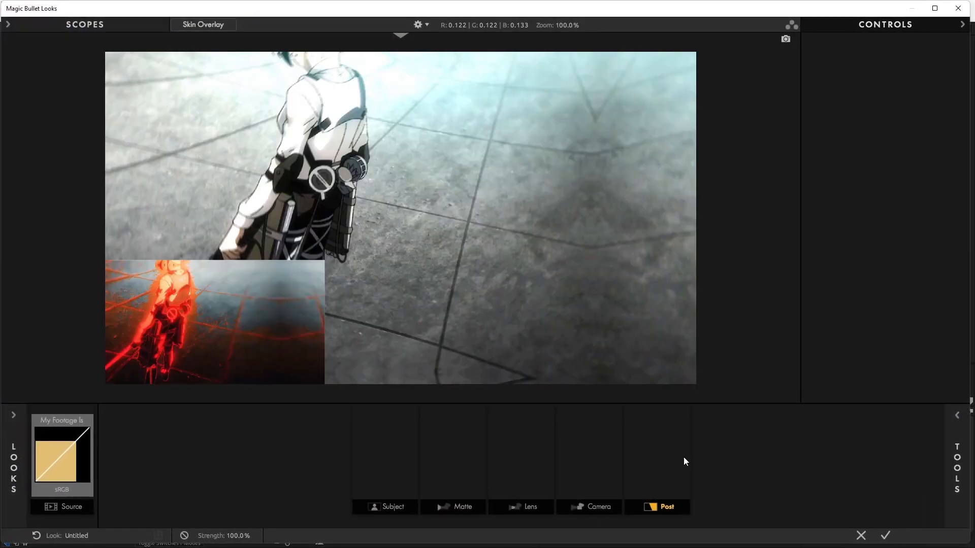
pyautogui.moveTo(957, 462)
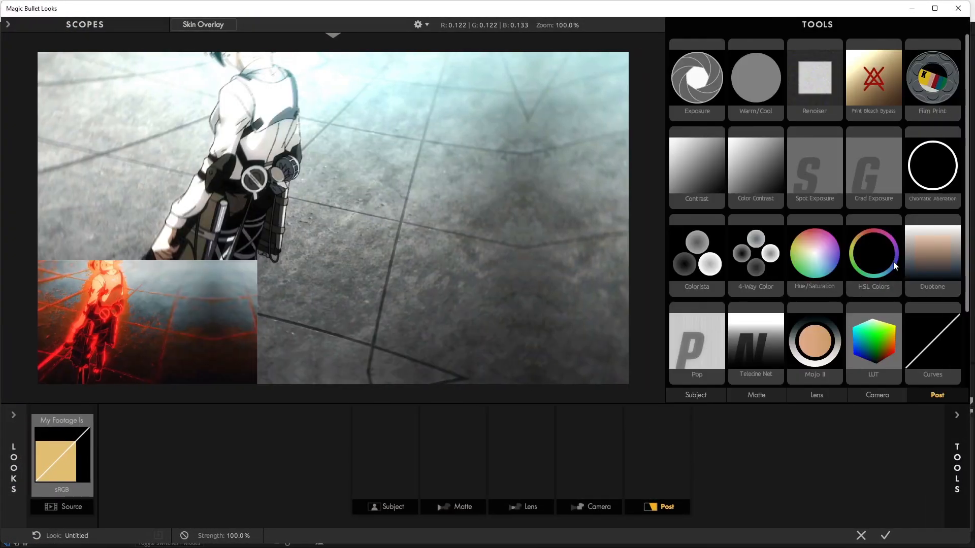
pyautogui.scroll(-3, 823, 326)
pyautogui.scroll(3, 822, 327)
pyautogui.moveTo(706, 268); pyautogui.dragTo(656, 478)
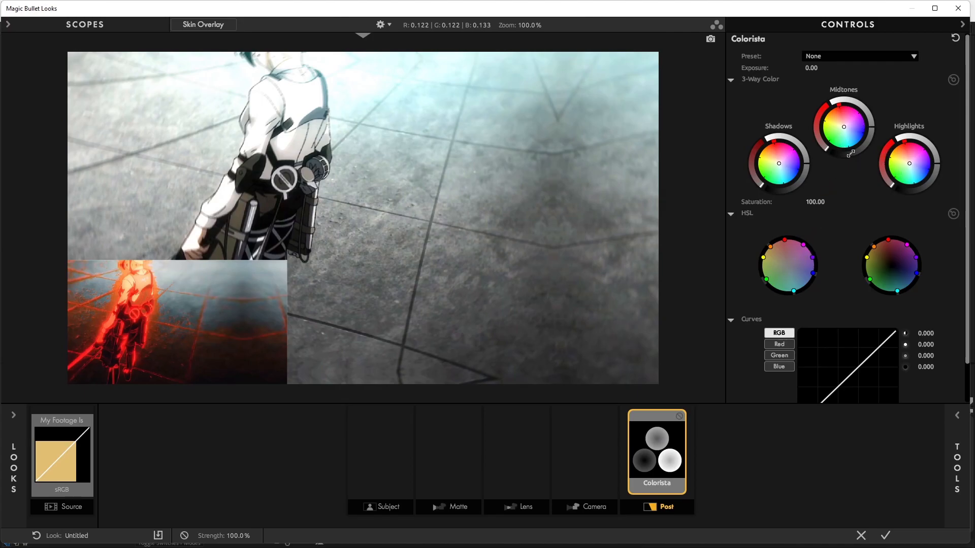
# In Colorista, desaturate orange, boost magenta and shift cyan toward blue, and shape the RGB curve into a gentle S
pyautogui.moveTo(770, 247); pyautogui.dragTo(776, 273)
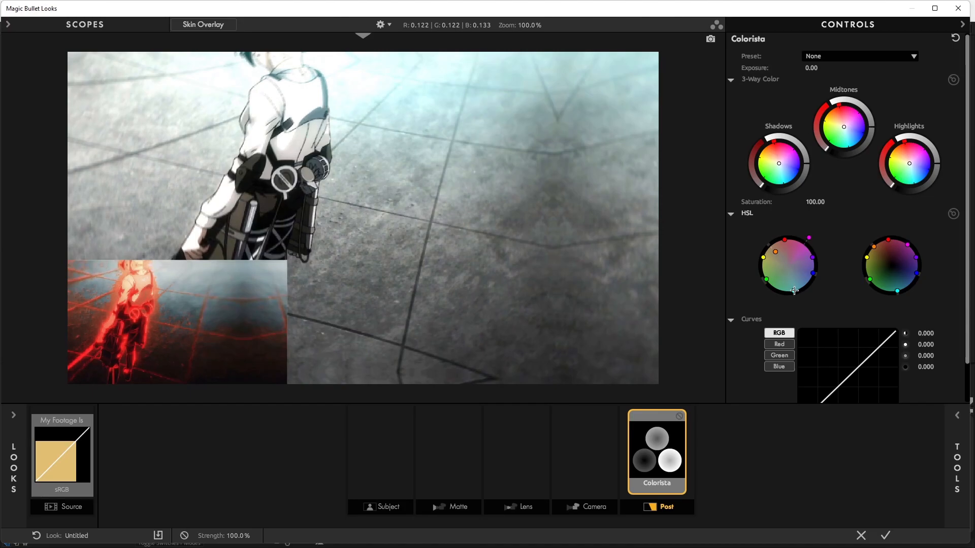
pyautogui.moveTo(795, 291); pyautogui.dragTo(814, 273)
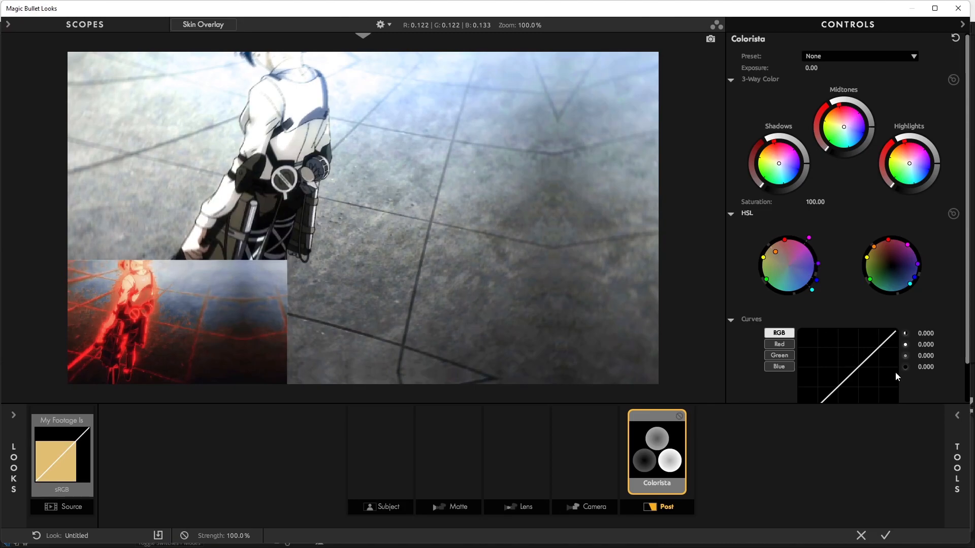
pyautogui.scroll(-3, 934, 323)
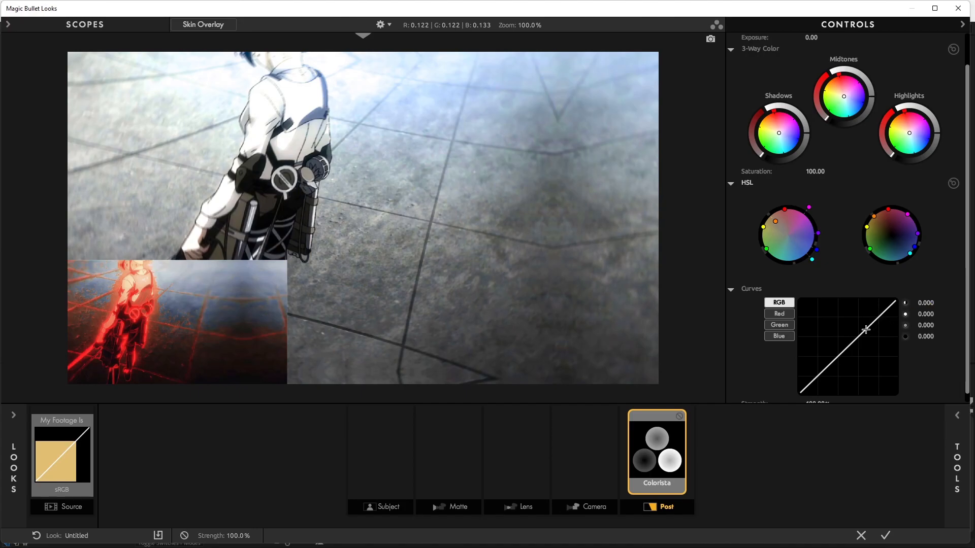
pyautogui.moveTo(865, 328); pyautogui.dragTo(867, 321)
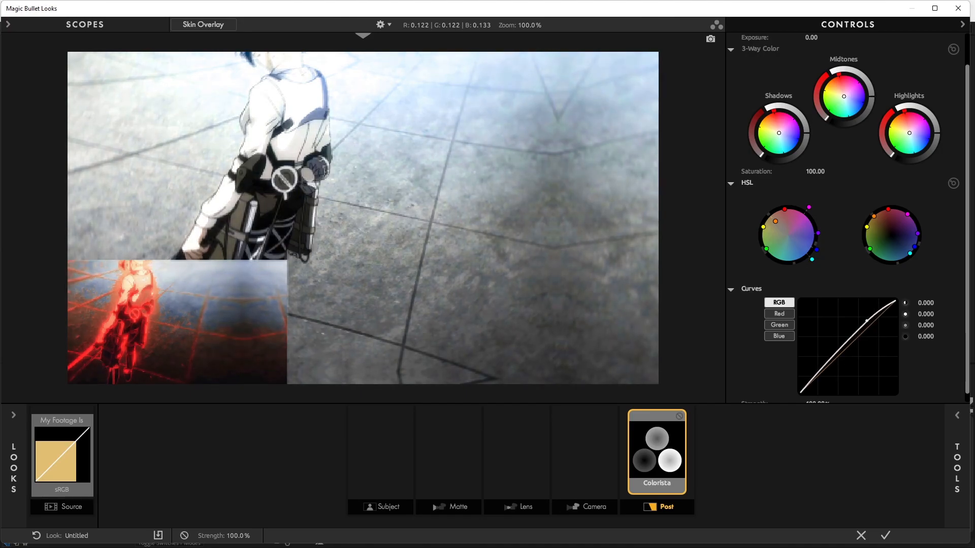
pyautogui.moveTo(819, 370); pyautogui.dragTo(825, 375)
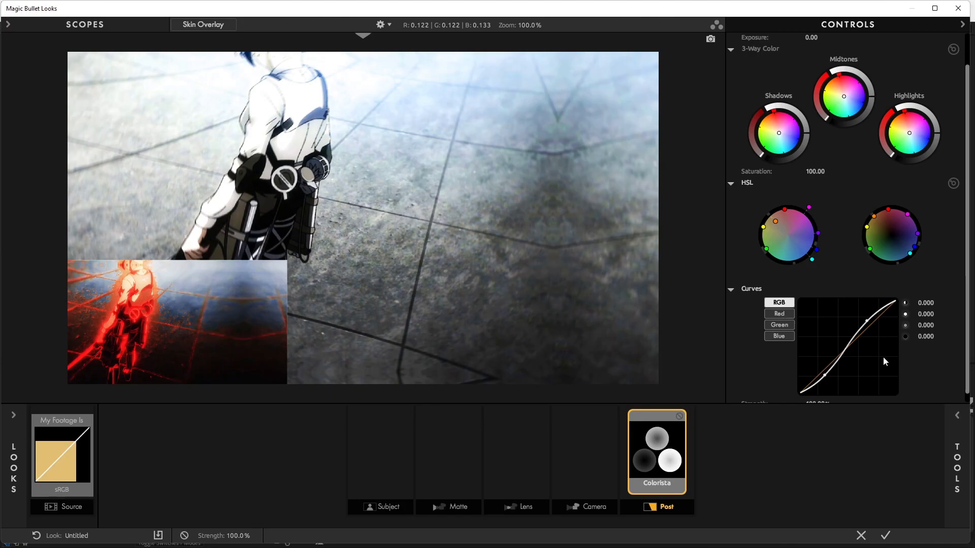
pyautogui.click(868, 321)
# Move Colorista to the Subject stage and add a Curves tool after it
pyautogui.click(647, 459)
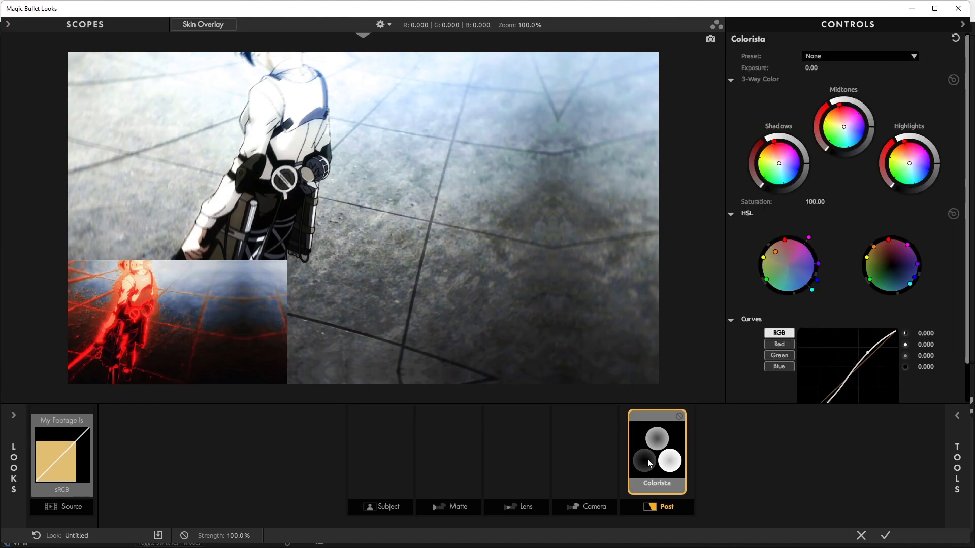
pyautogui.moveTo(648, 459); pyautogui.dragTo(368, 464)
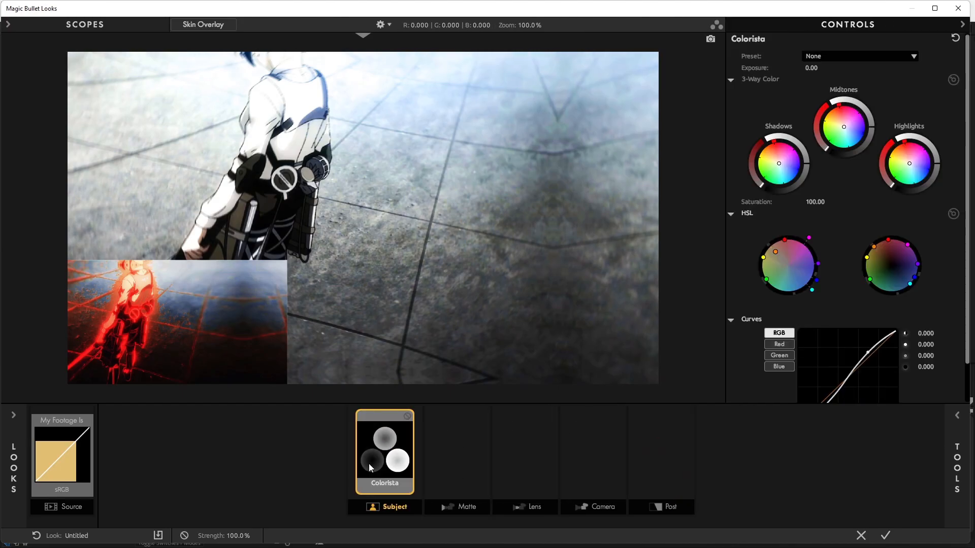
pyautogui.click(968, 432)
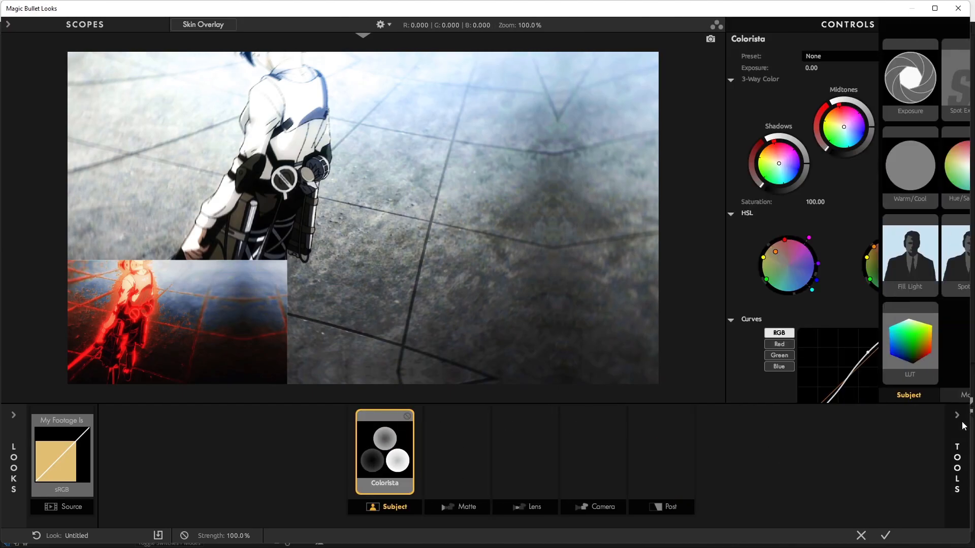
pyautogui.moveTo(932, 168); pyautogui.dragTo(428, 440)
pyautogui.click(955, 416)
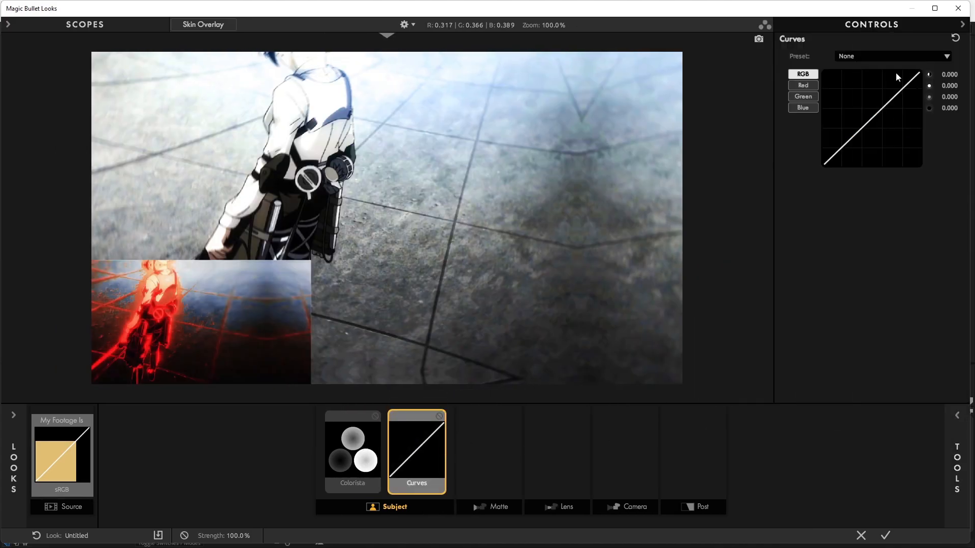
# Bend the Curves tool's RGB curve into a slight S, raising the highlights and lowering the shadows
pyautogui.moveTo(896, 94); pyautogui.dragTo(894, 89)
pyautogui.moveTo(838, 148); pyautogui.dragTo(840, 150)
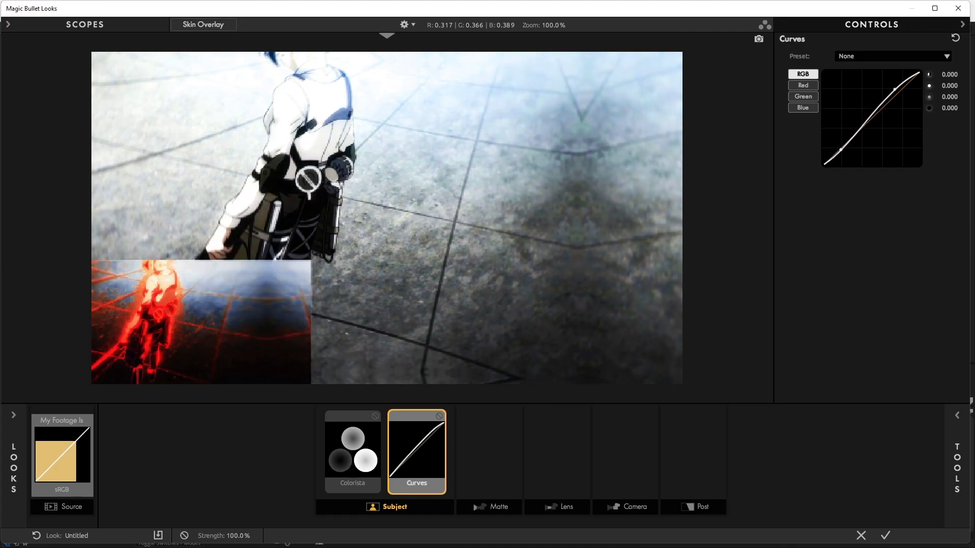
pyautogui.moveTo(895, 89); pyautogui.dragTo(893, 88)
# Add an HSL Colors tool to the Post stage of the look and show its controls
pyautogui.click(956, 415)
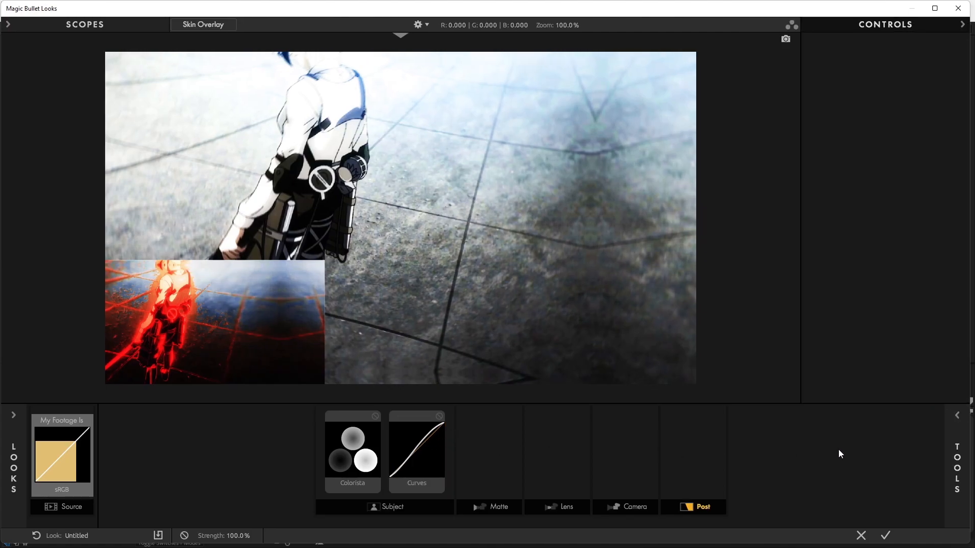
pyautogui.moveTo(947, 421)
pyautogui.moveTo(863, 275); pyautogui.dragTo(657, 459)
pyautogui.moveTo(956, 457)
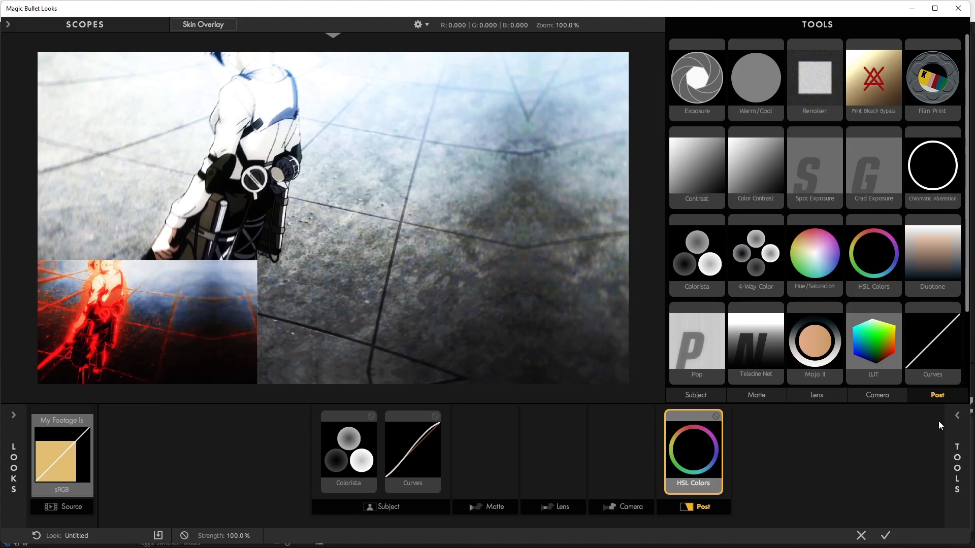
pyautogui.click(958, 416)
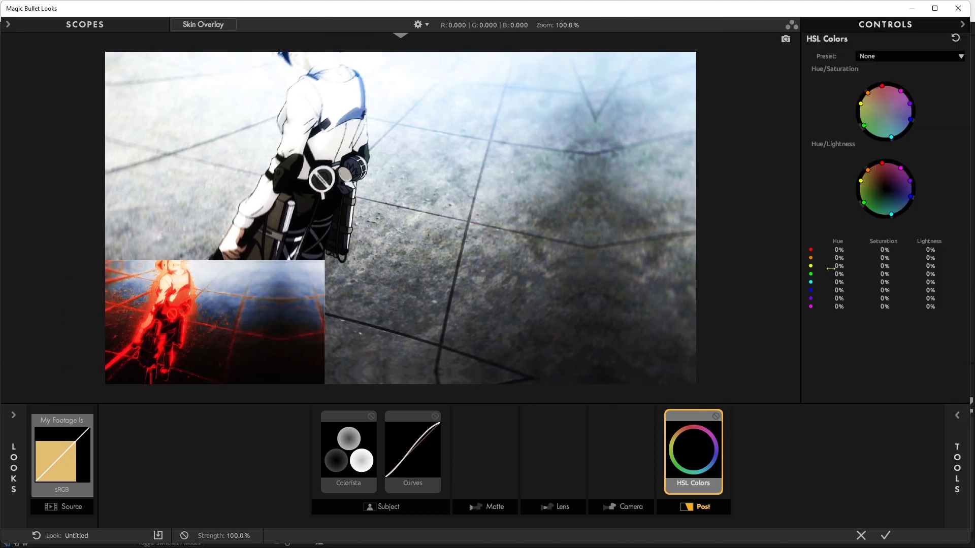
# Set yellow's Hue to +34.8% and Saturation to -34.1% in HSL Colors, and apply the finished look
pyautogui.click(839, 266)
pyautogui.write('34.8')
pyautogui.press('Return')
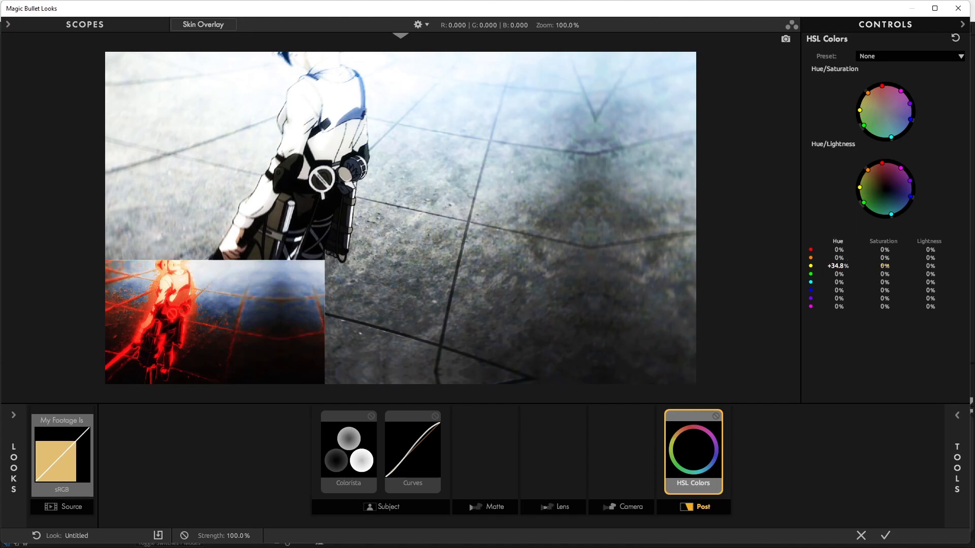
pyautogui.click(884, 266)
pyautogui.write('-34.1')
pyautogui.press('Return')
pyautogui.click(886, 536)
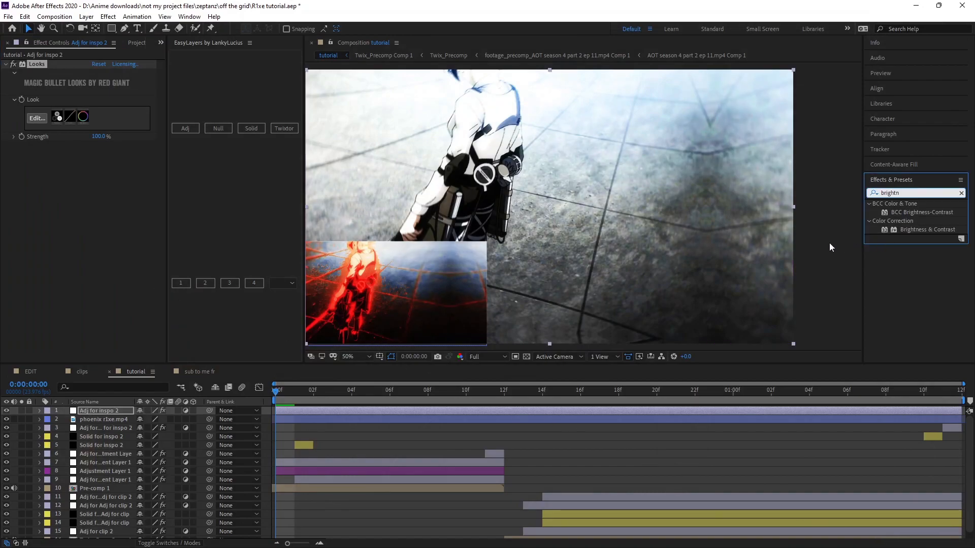
# Add Brightness & Contrast to Adj for inspo 2 below Looks and set Brightness to -56
pyautogui.moveTo(915, 229); pyautogui.dragTo(96, 179)
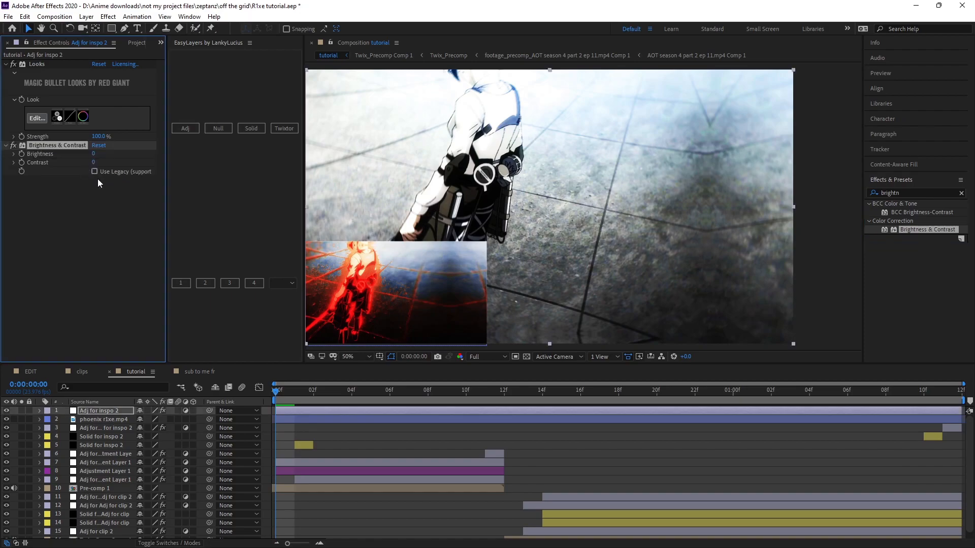
pyautogui.click(95, 154)
pyautogui.write('-56')
pyautogui.press('Return')
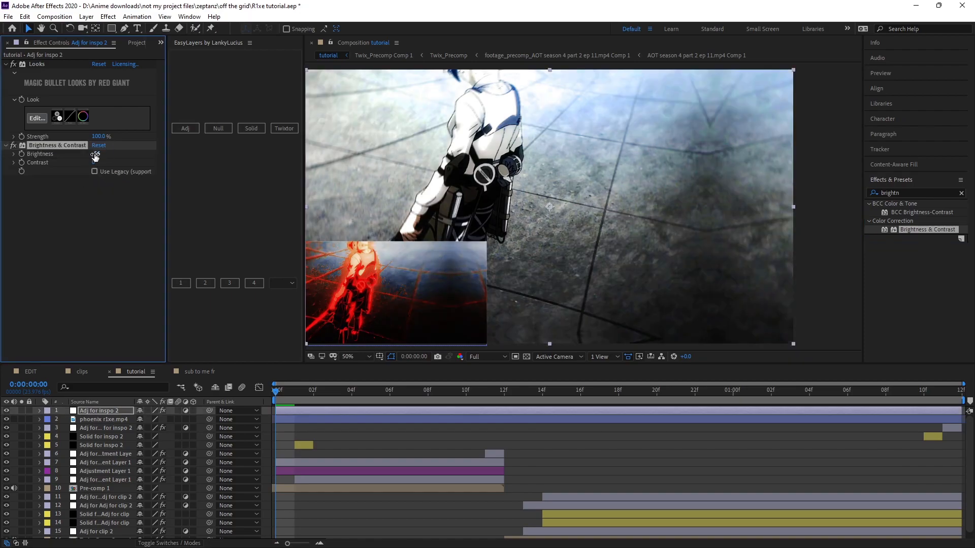
# Check the grade on the second clip at 0:00:01:00, comparing it with Brightness & Contrast off and on
pyautogui.moveTo(437, 390); pyautogui.dragTo(560, 406)
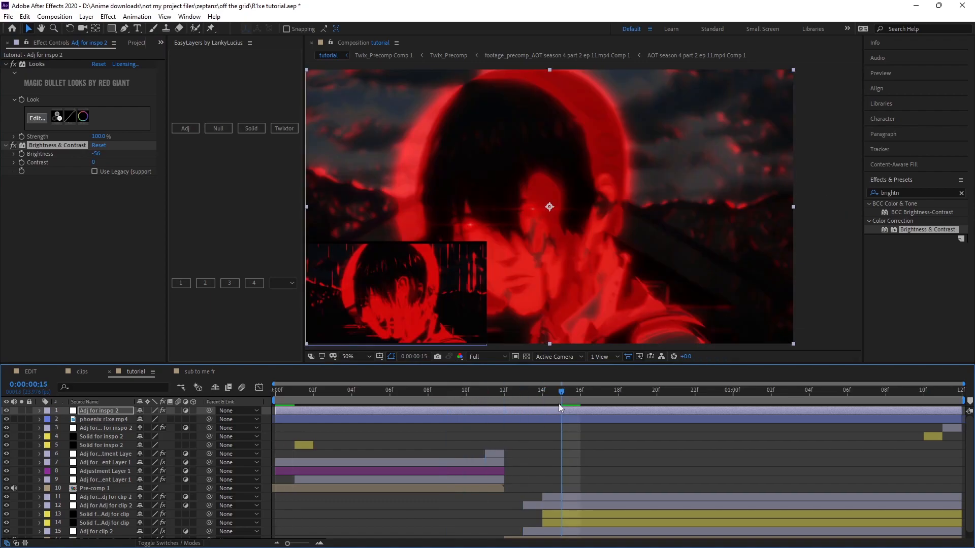
pyautogui.click(732, 401)
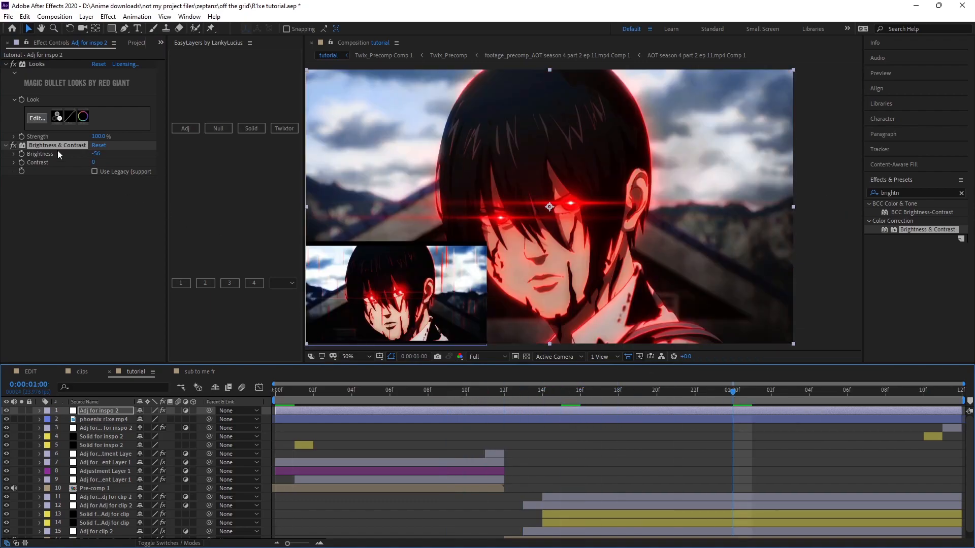
pyautogui.click(13, 145)
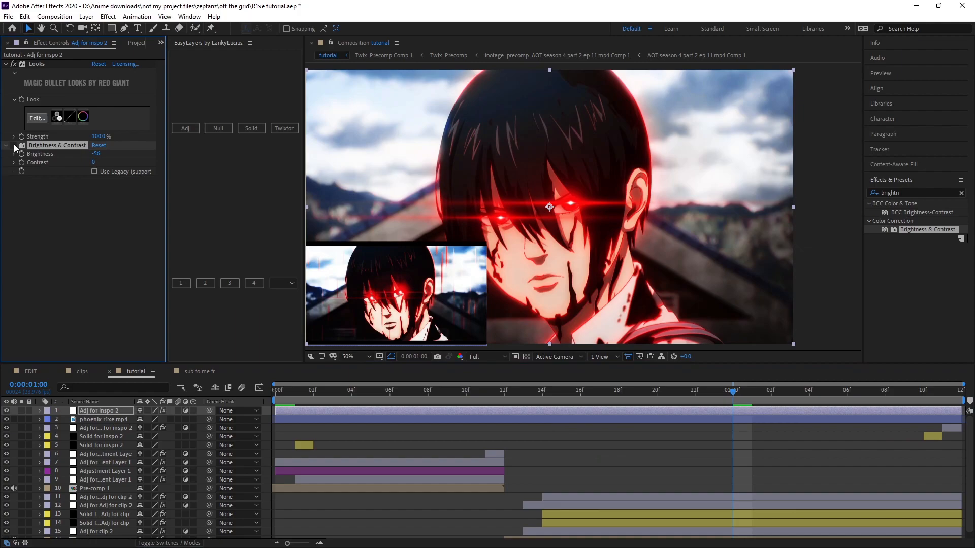
pyautogui.click(14, 145)
pyautogui.click(14, 145)
pyautogui.click(14, 145)
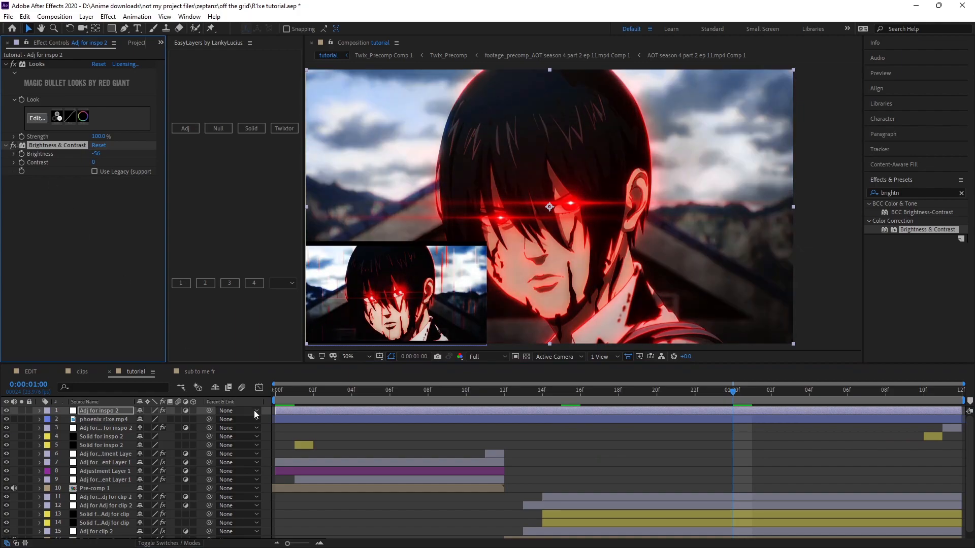
# Move the phoenix r1xe.mp4 reference layer above Adj for inspo 2 and preview the composition from the start
pyautogui.click(160, 418)
pyautogui.moveTo(109, 410); pyautogui.dragTo(108, 410)
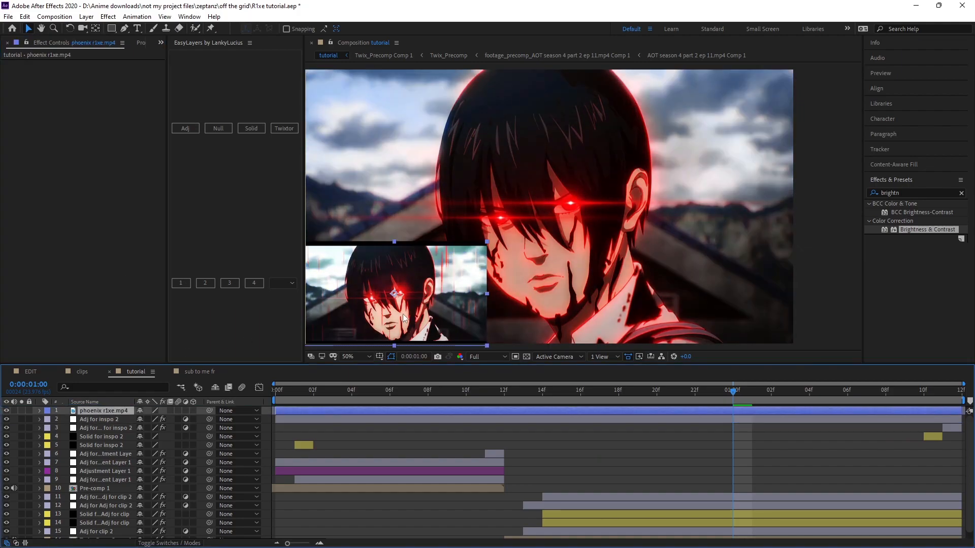
pyautogui.click(568, 458)
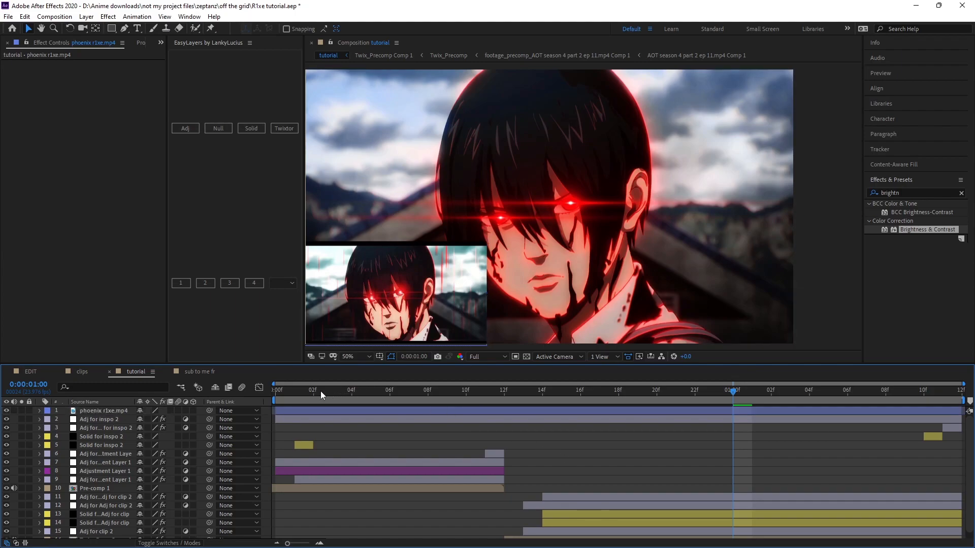
pyautogui.click(283, 394)
pyautogui.press('space')
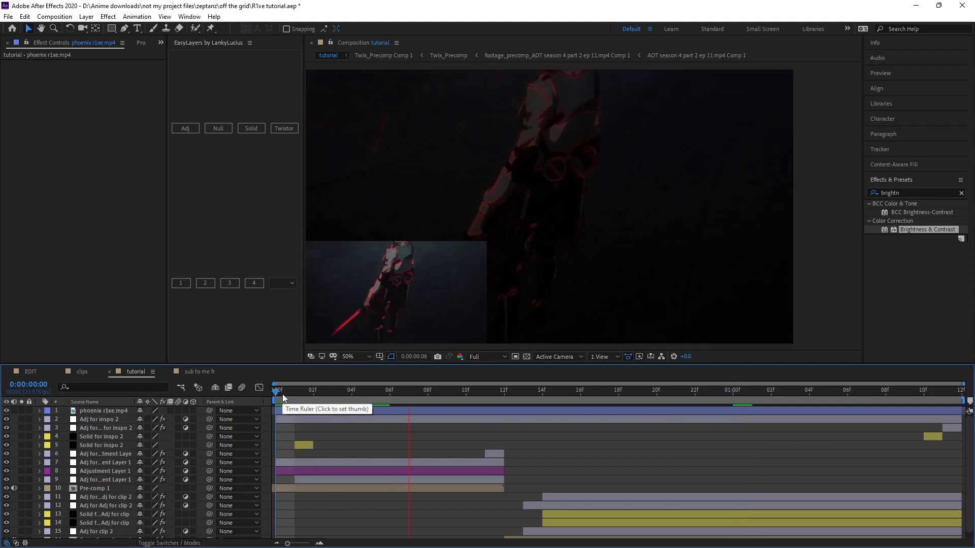